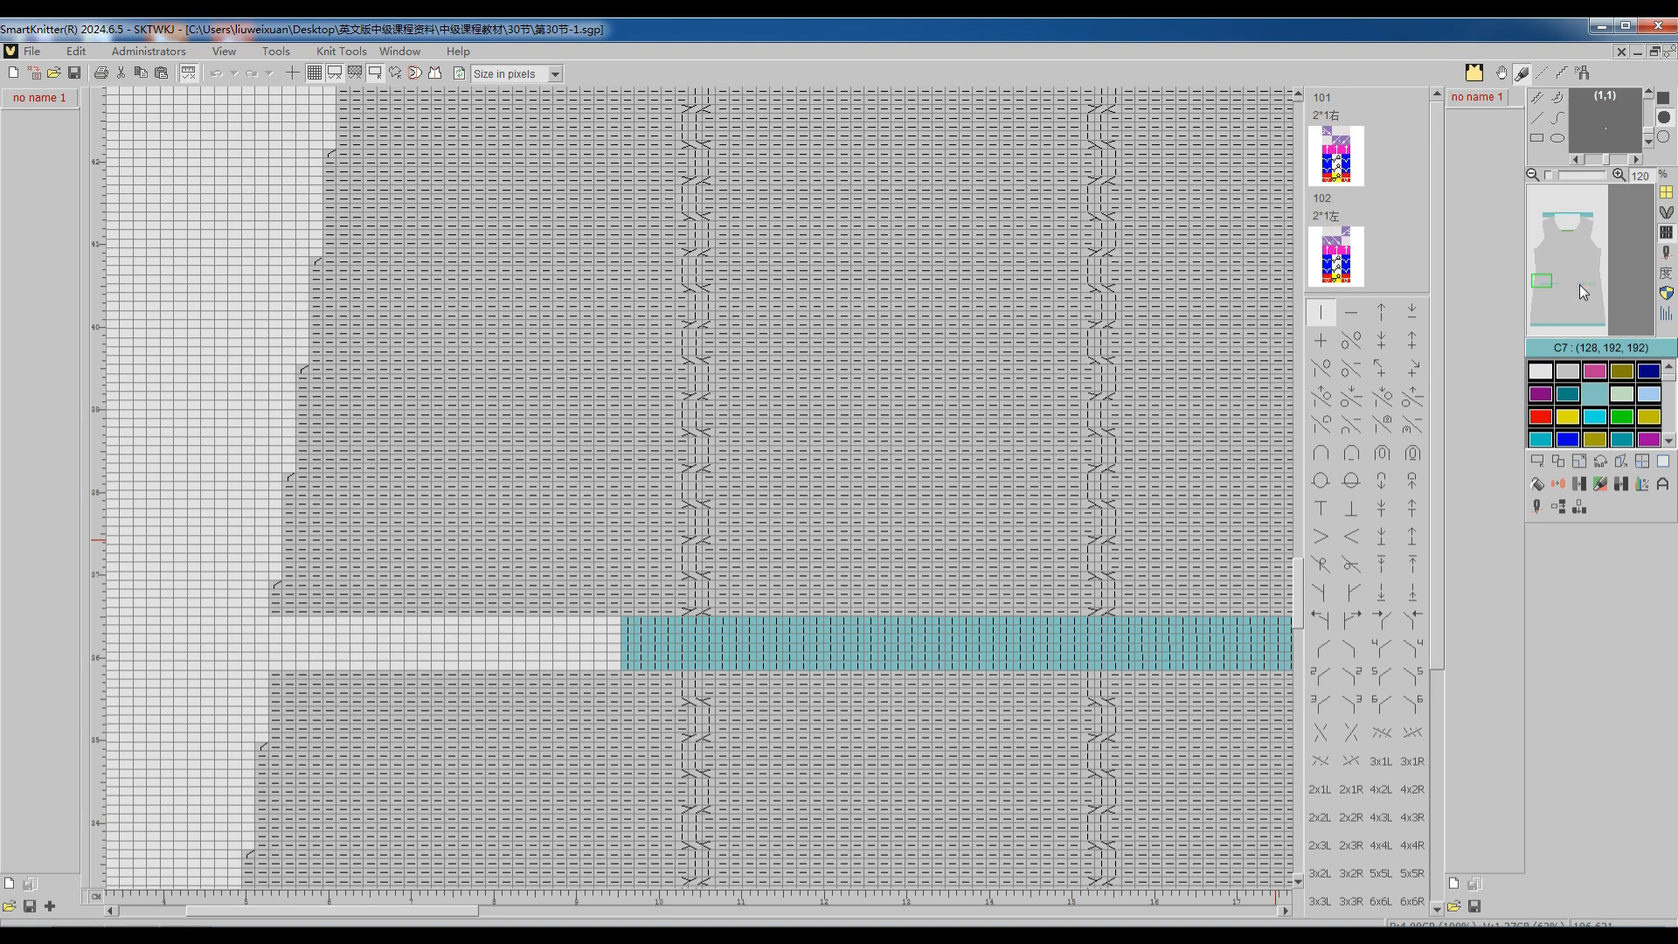
# Step: Translate the garment panel with the teal sections at its waist split to knitting machine code using the current translation settings
pyautogui.click(1580, 285)
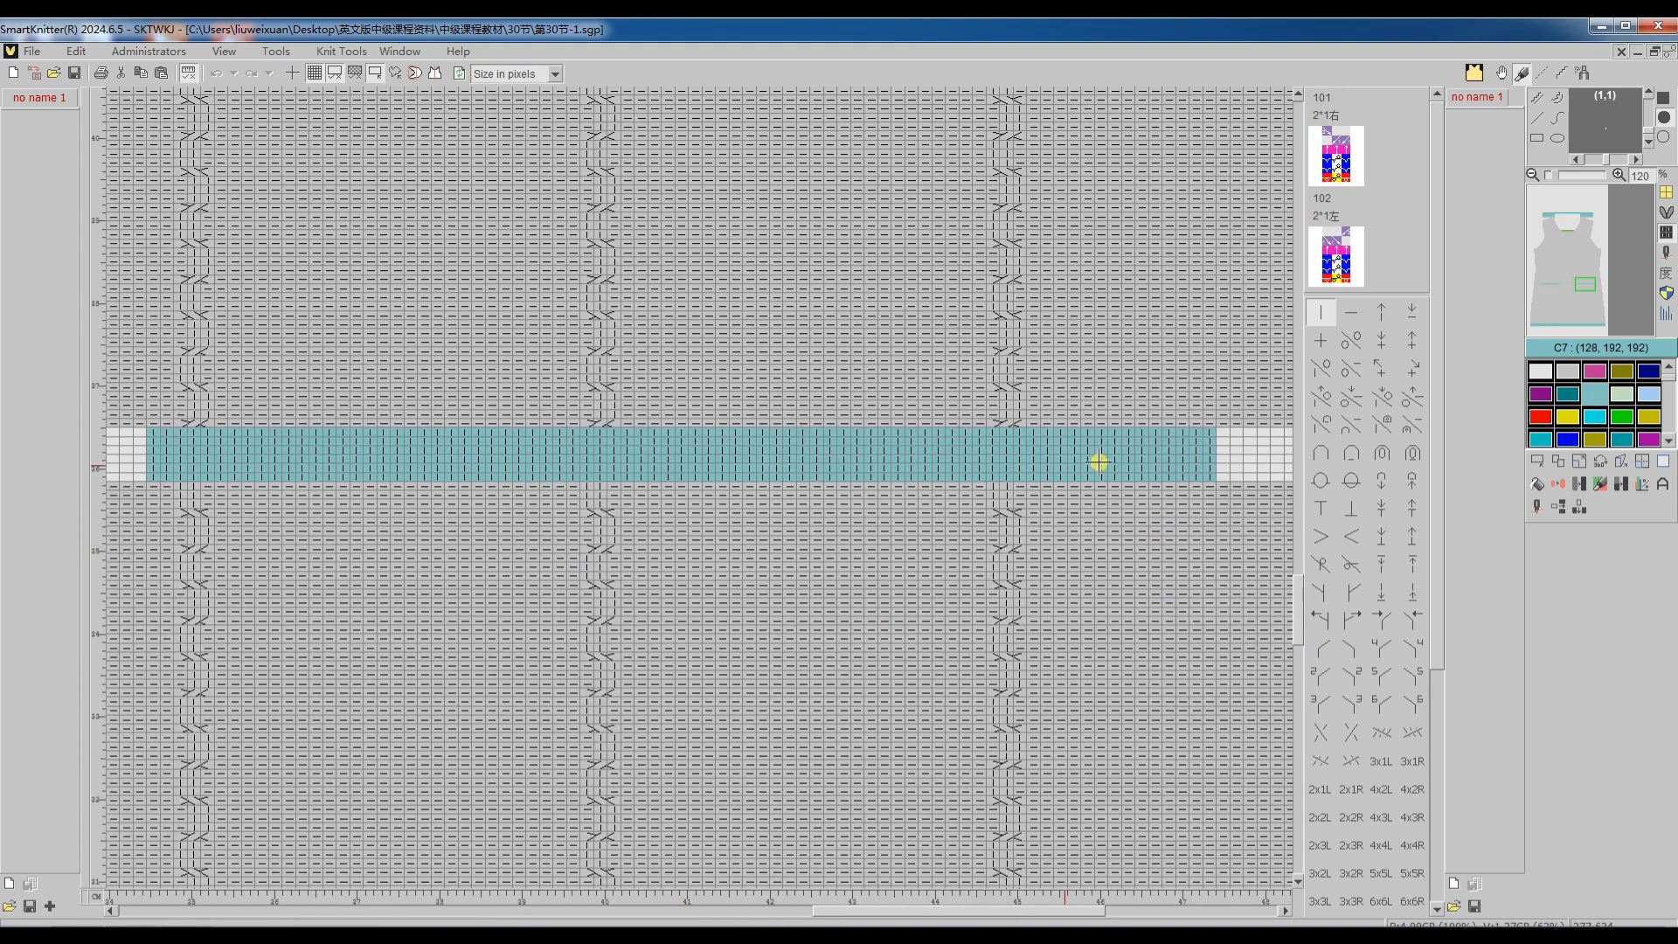
pyautogui.scroll(-3, 909, 508)
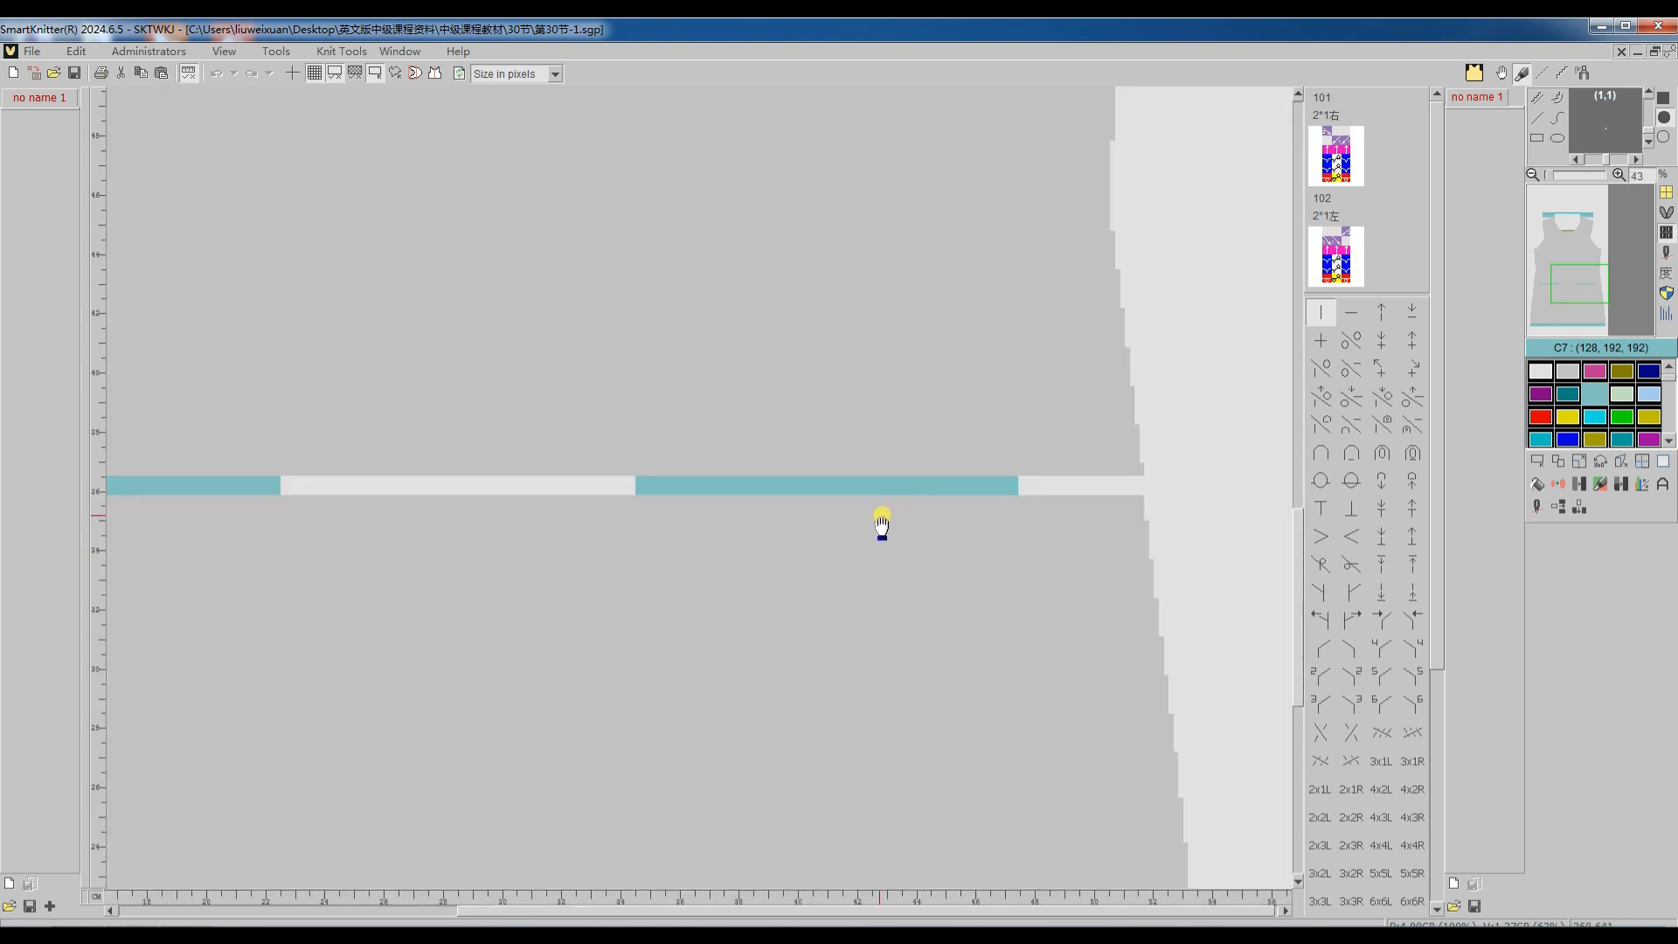
pyautogui.click(1539, 512)
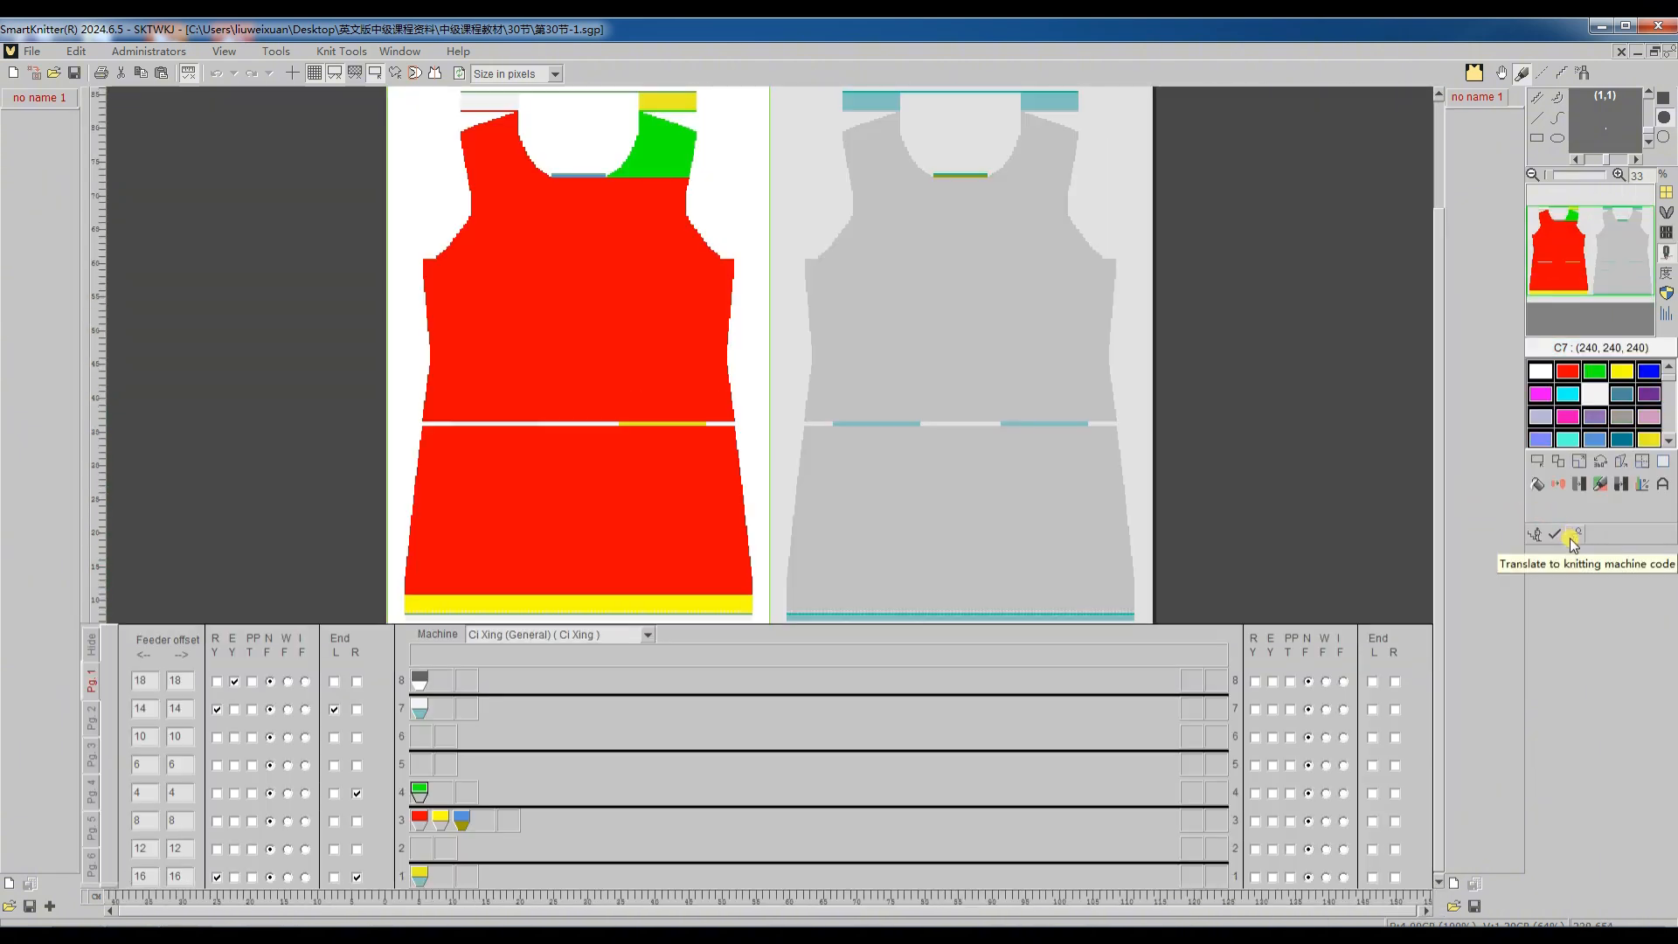
pyautogui.click(1570, 537)
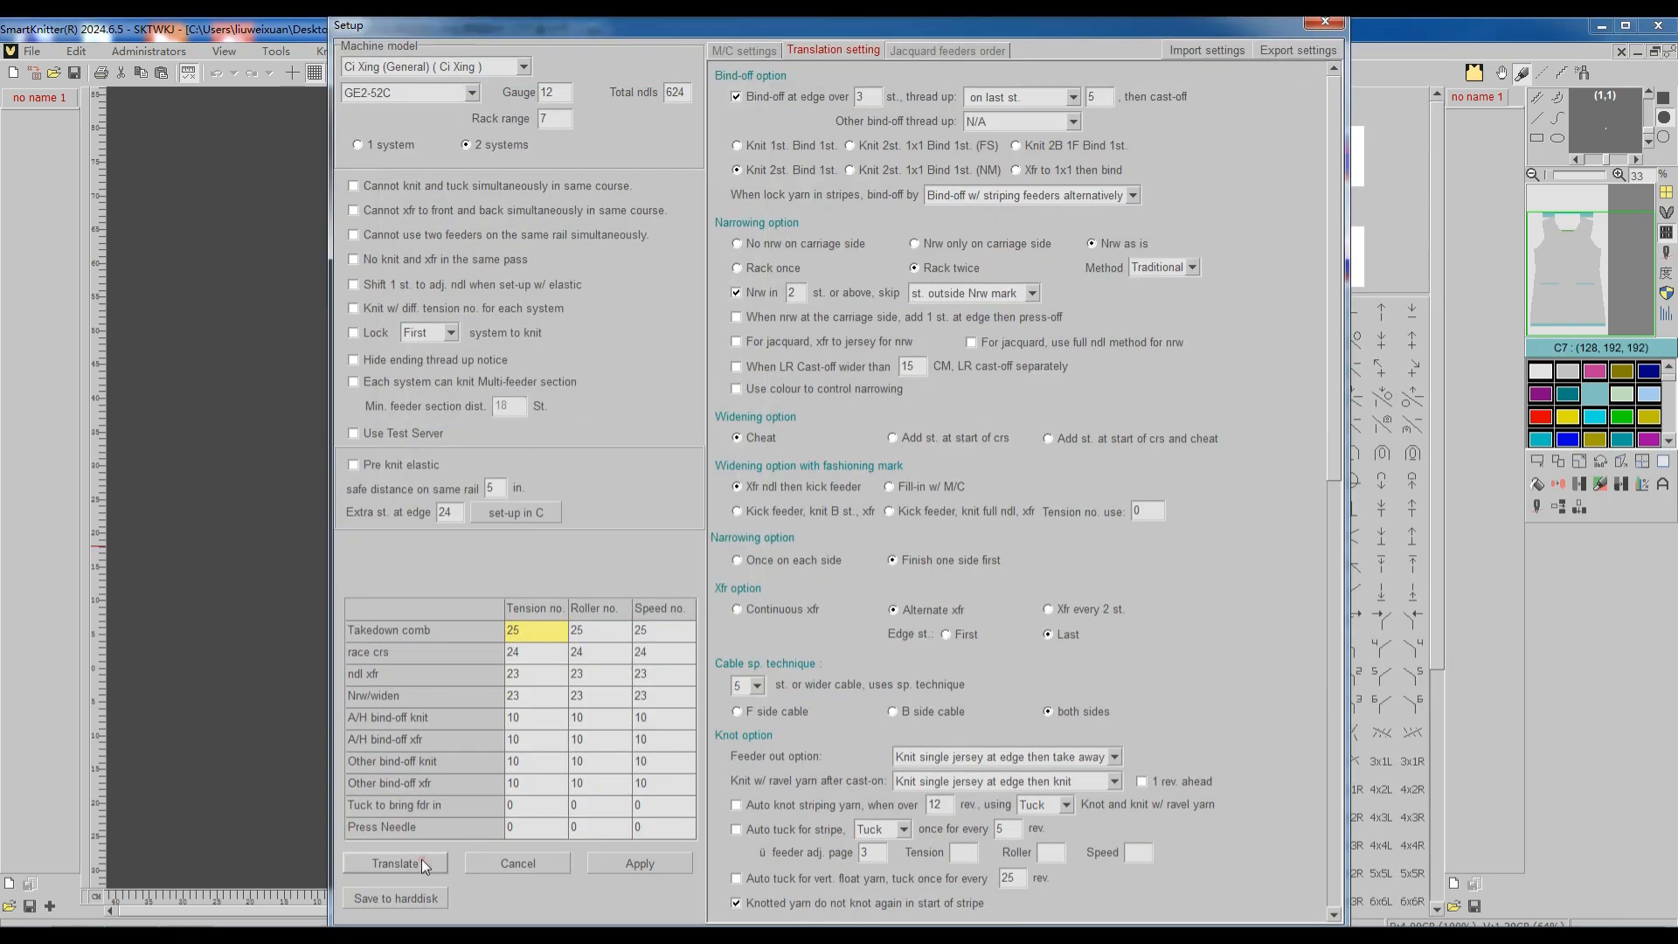
pyautogui.click(424, 866)
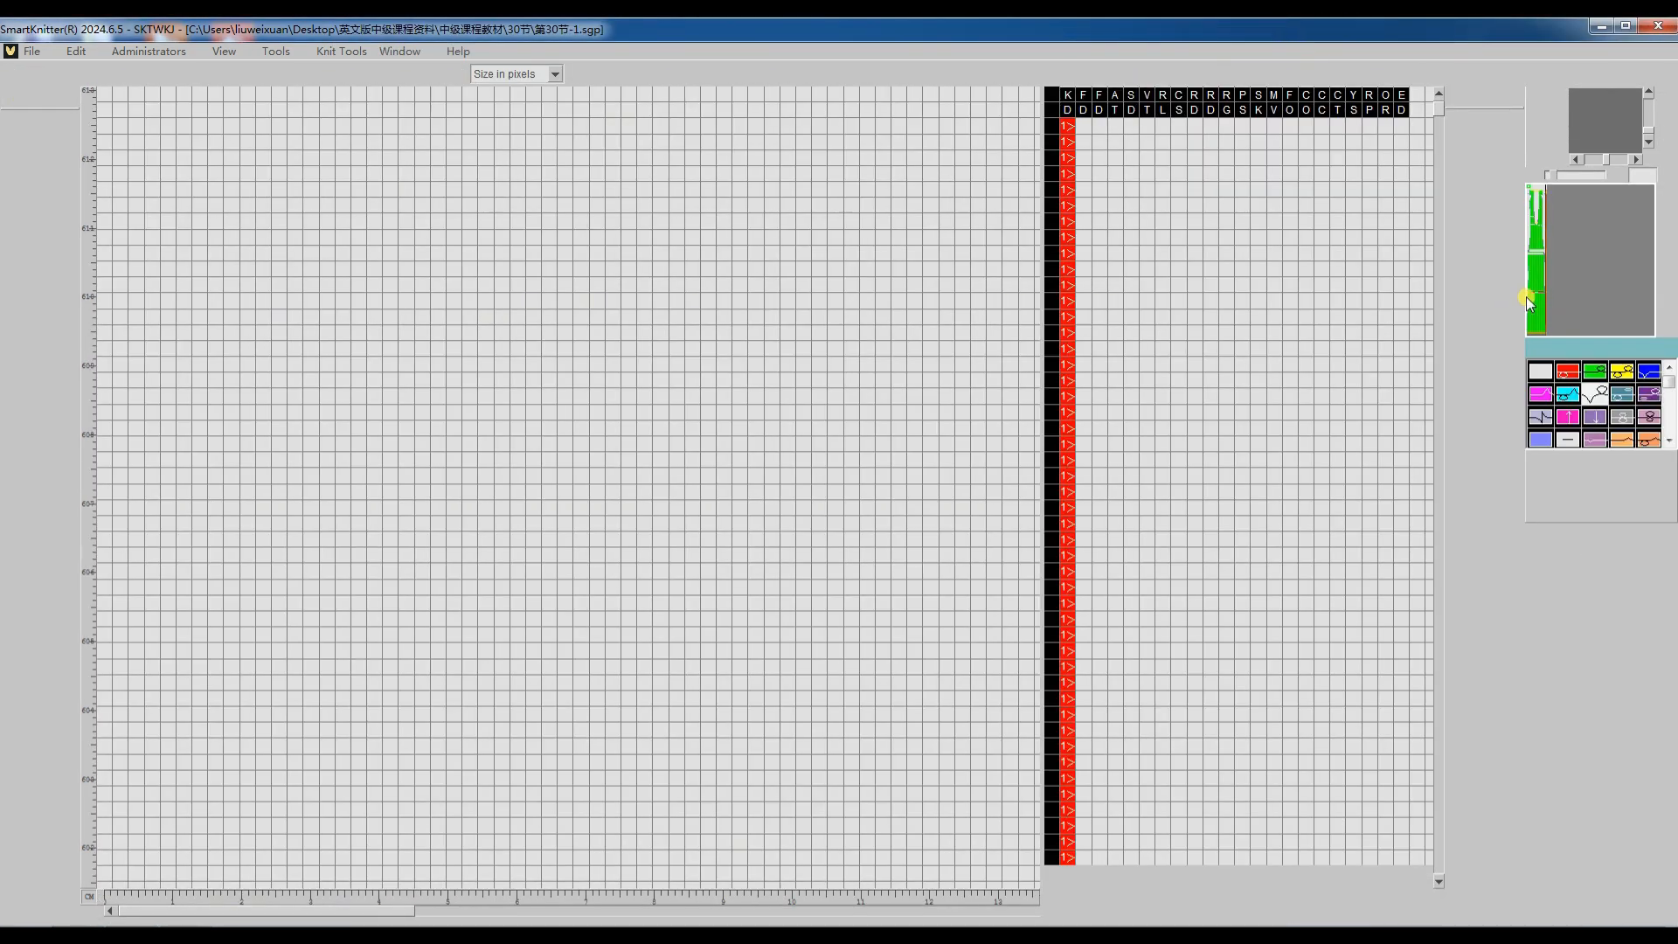
# Step: Examine the translated code at the panel's waist split across both ravel-yarn sections, and locate the matching place in the pattern
pyautogui.click(1529, 292)
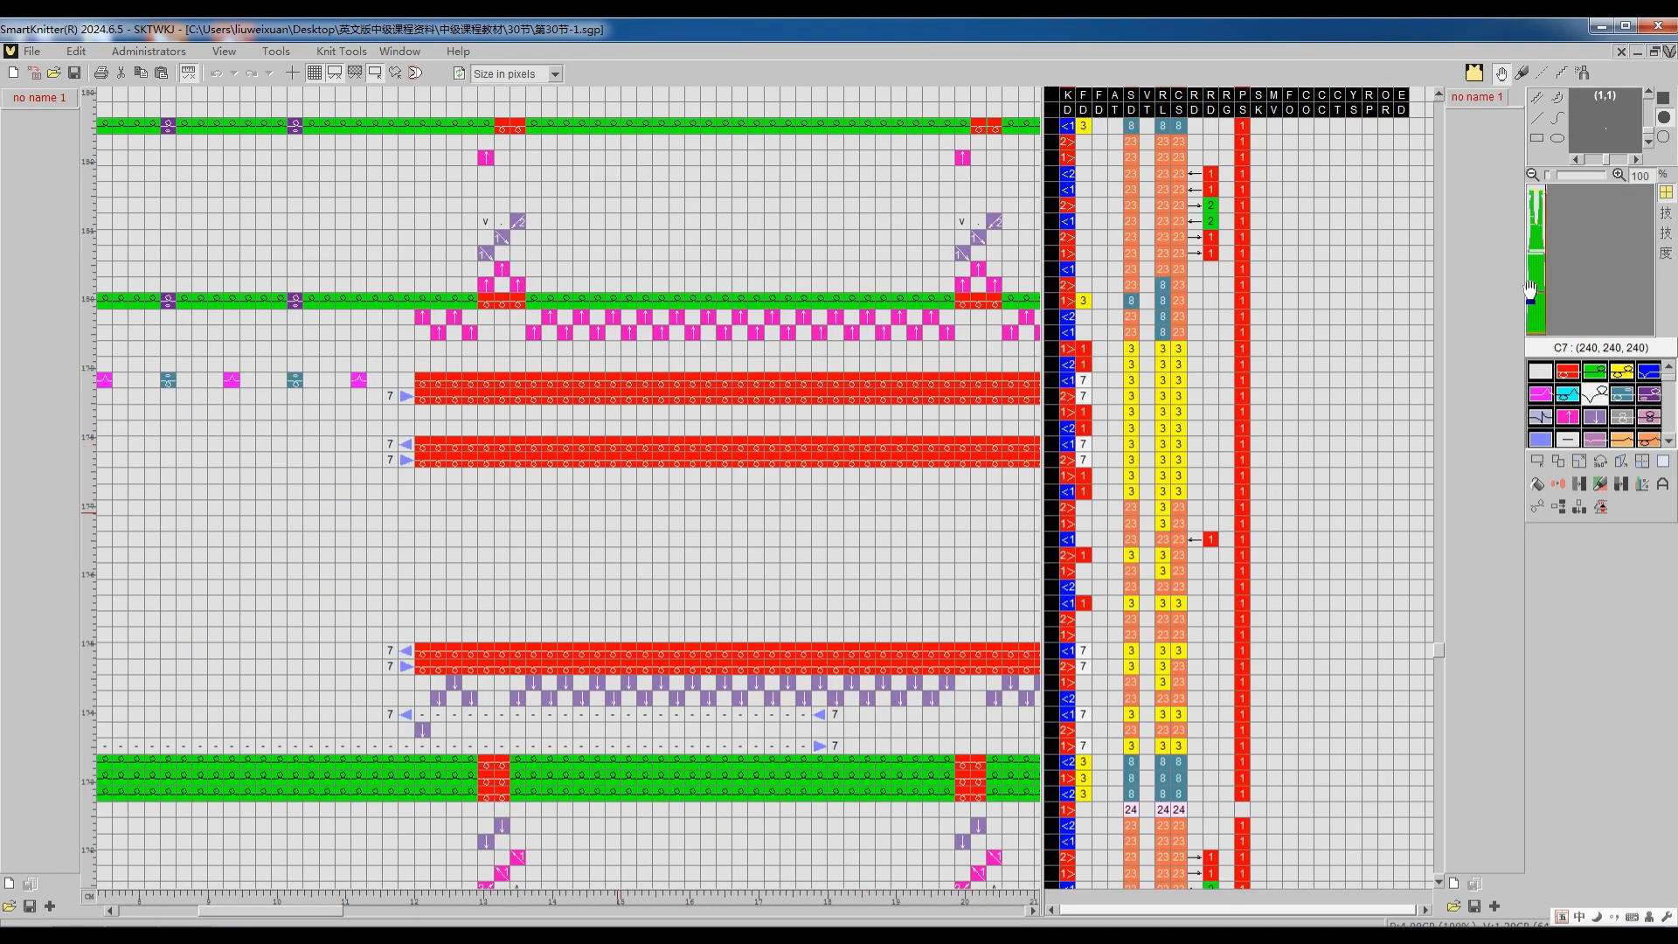
pyautogui.scroll(-3, 378, 749)
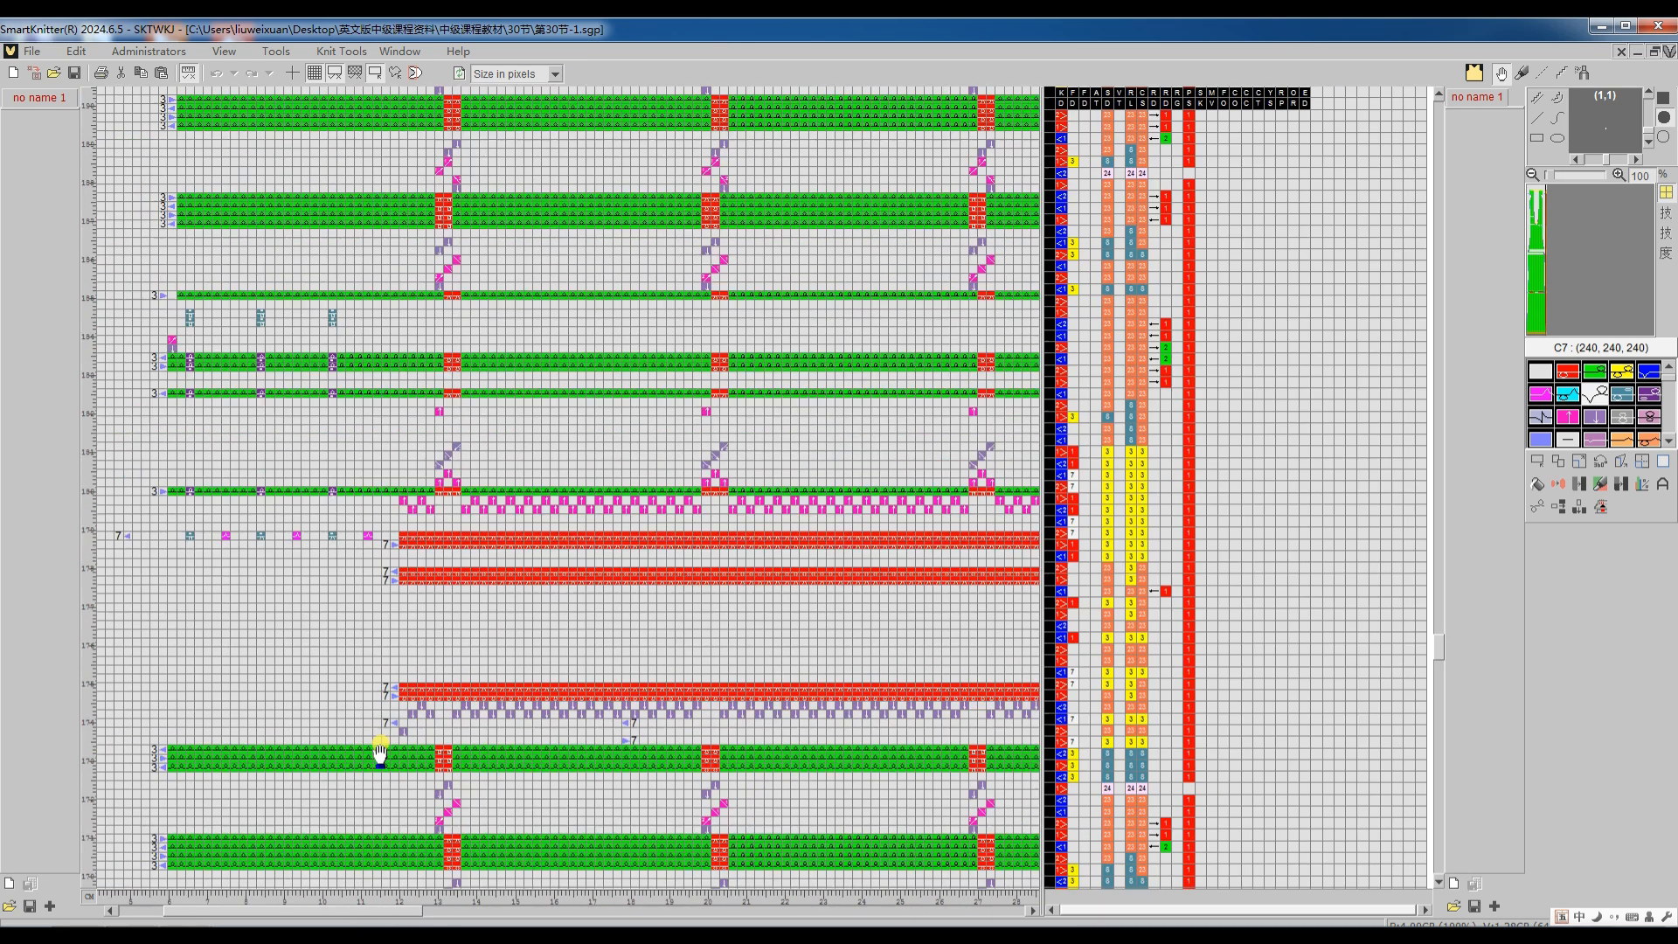
pyautogui.scroll(3, 437, 751)
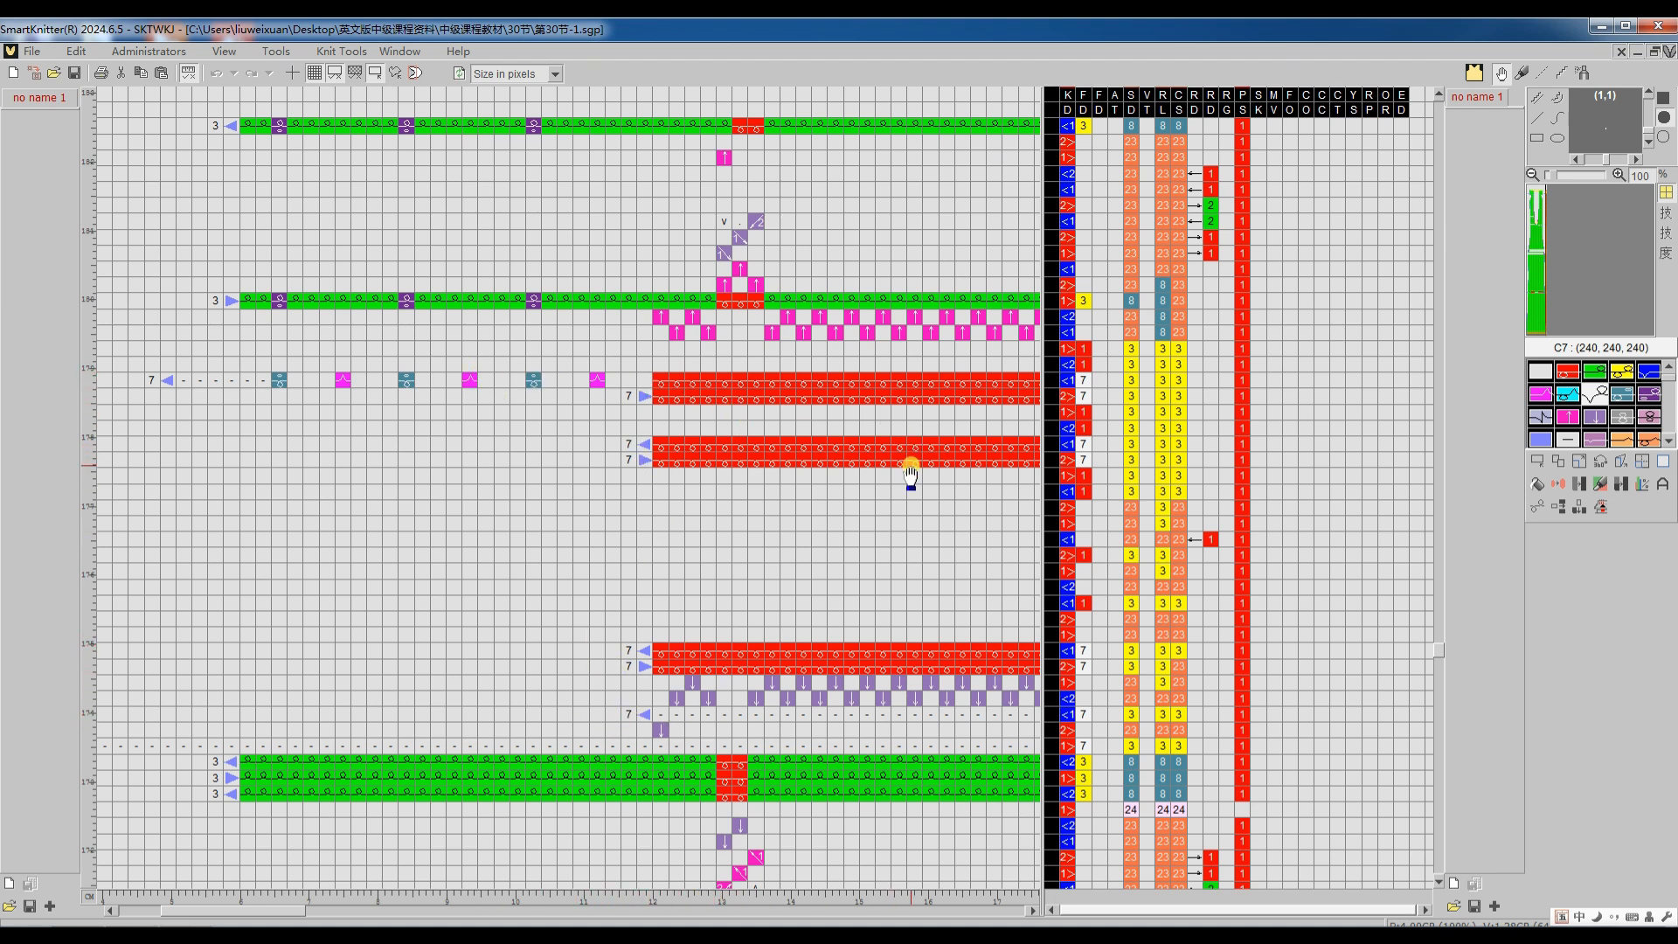
pyautogui.hscroll(10, 909, 474)
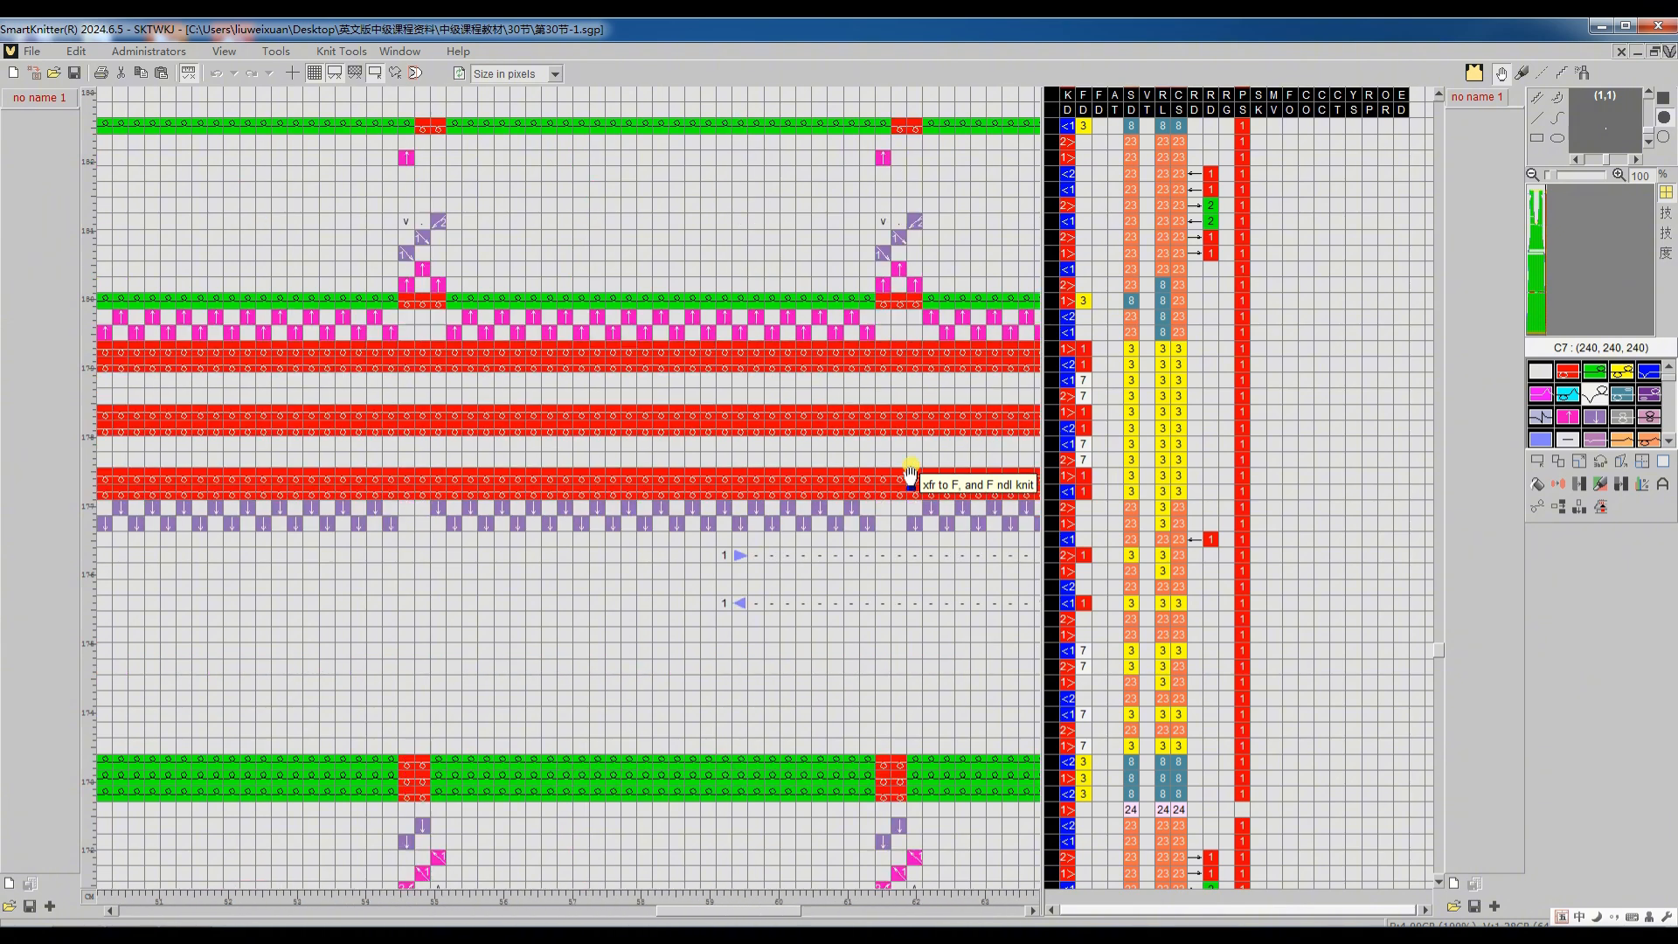
pyautogui.hscroll(2, 910, 474)
pyautogui.hscroll(2, 909, 475)
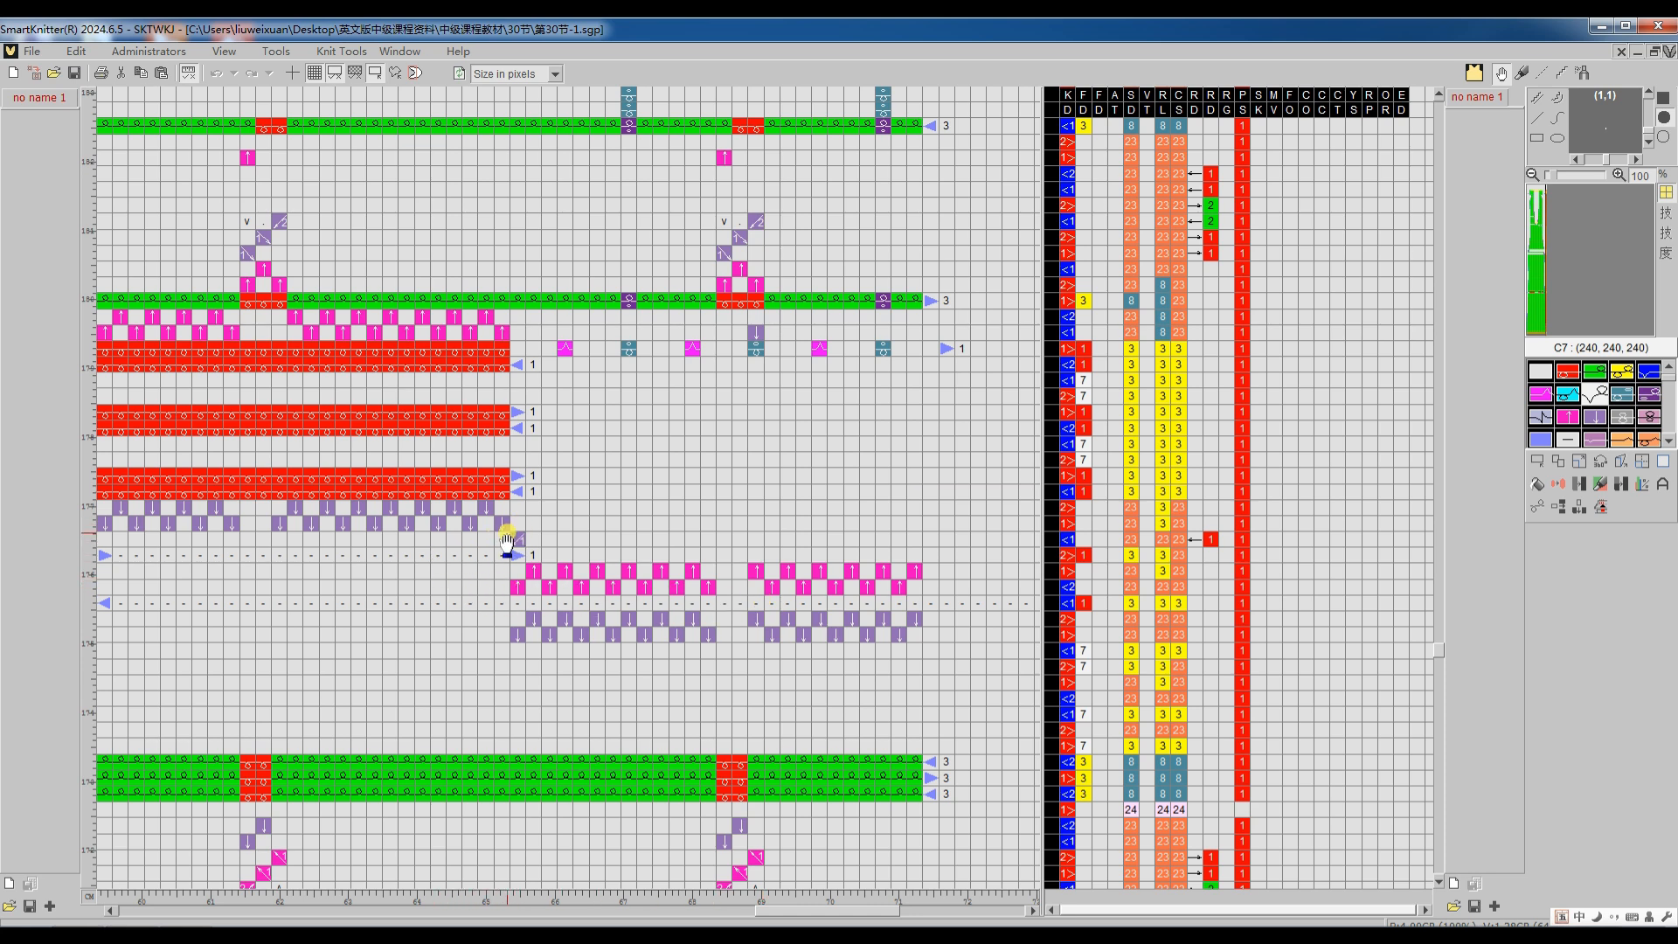
pyautogui.doubleClick(500, 594)
pyautogui.scroll(-1, 500, 593)
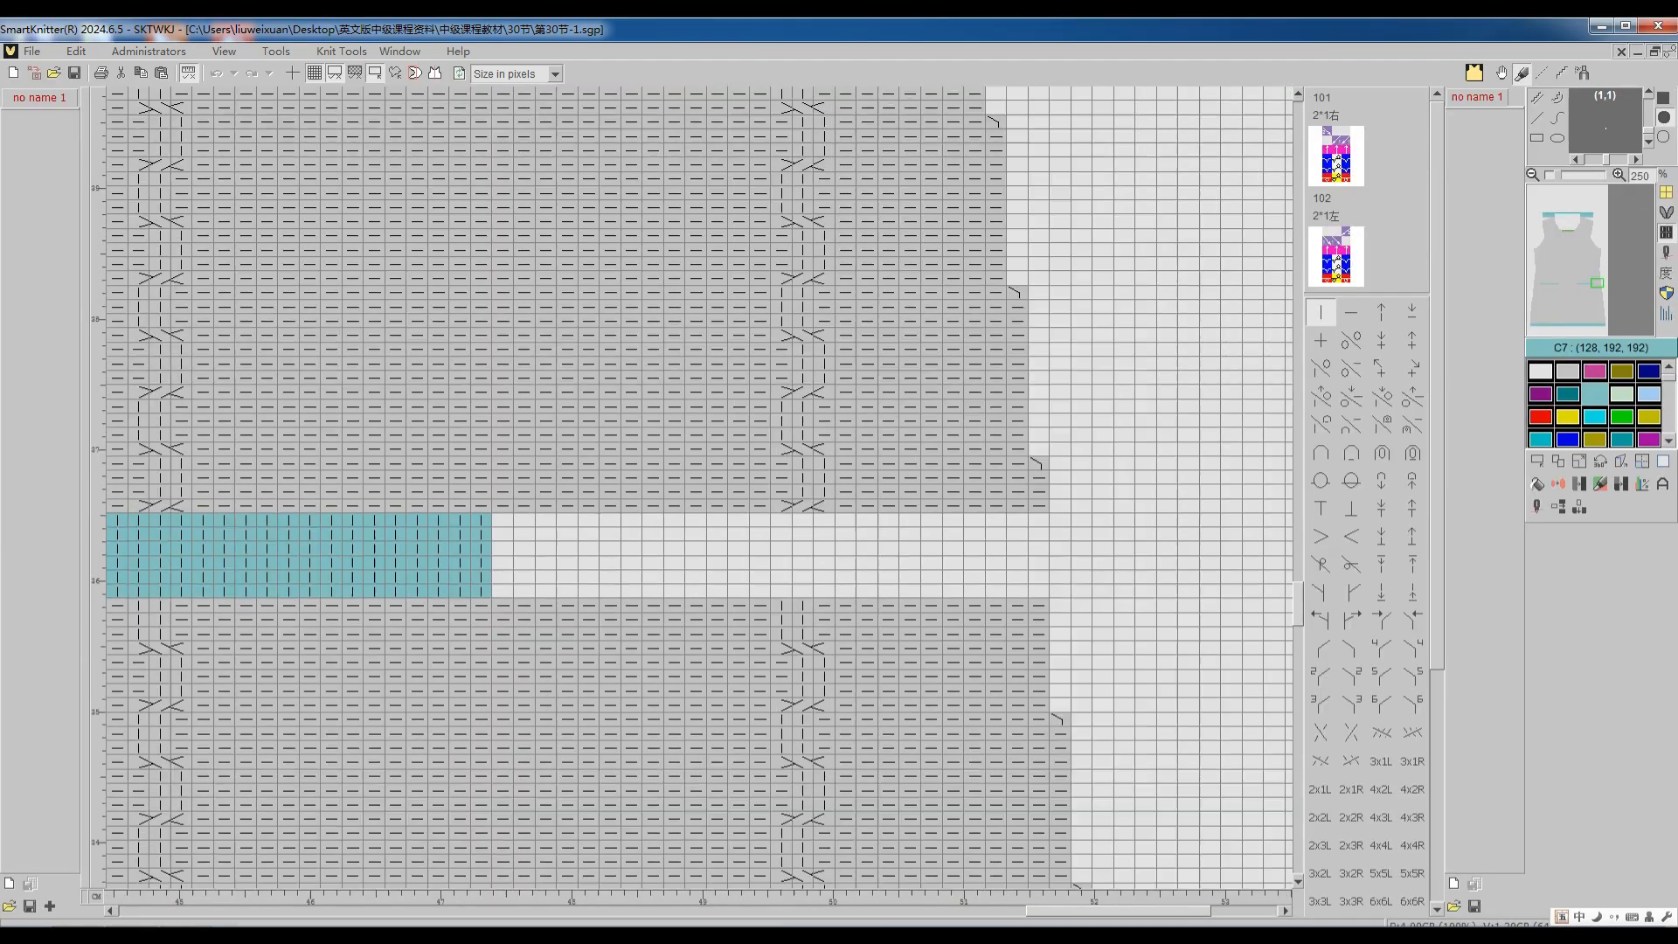
# Step: Retranslate the waist-split panel with "If possible, do ravel crs and cast-off first" enabled, and inspect the new code at the waist split
pyautogui.scroll(-3, 505, 592)
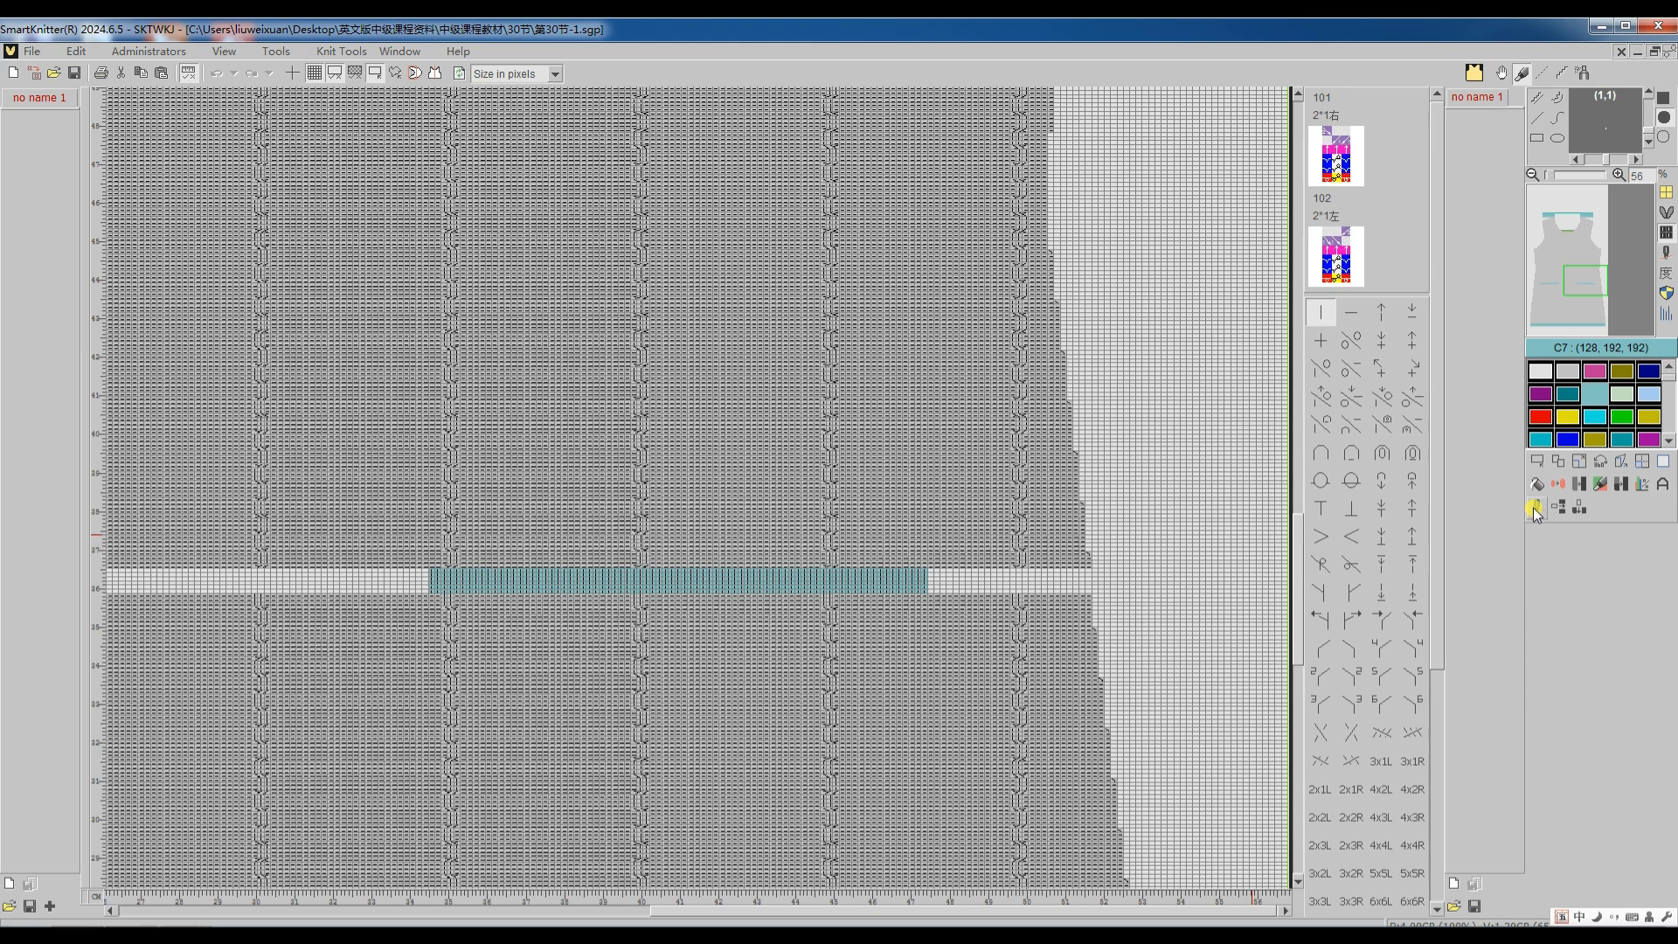
pyautogui.click(1532, 507)
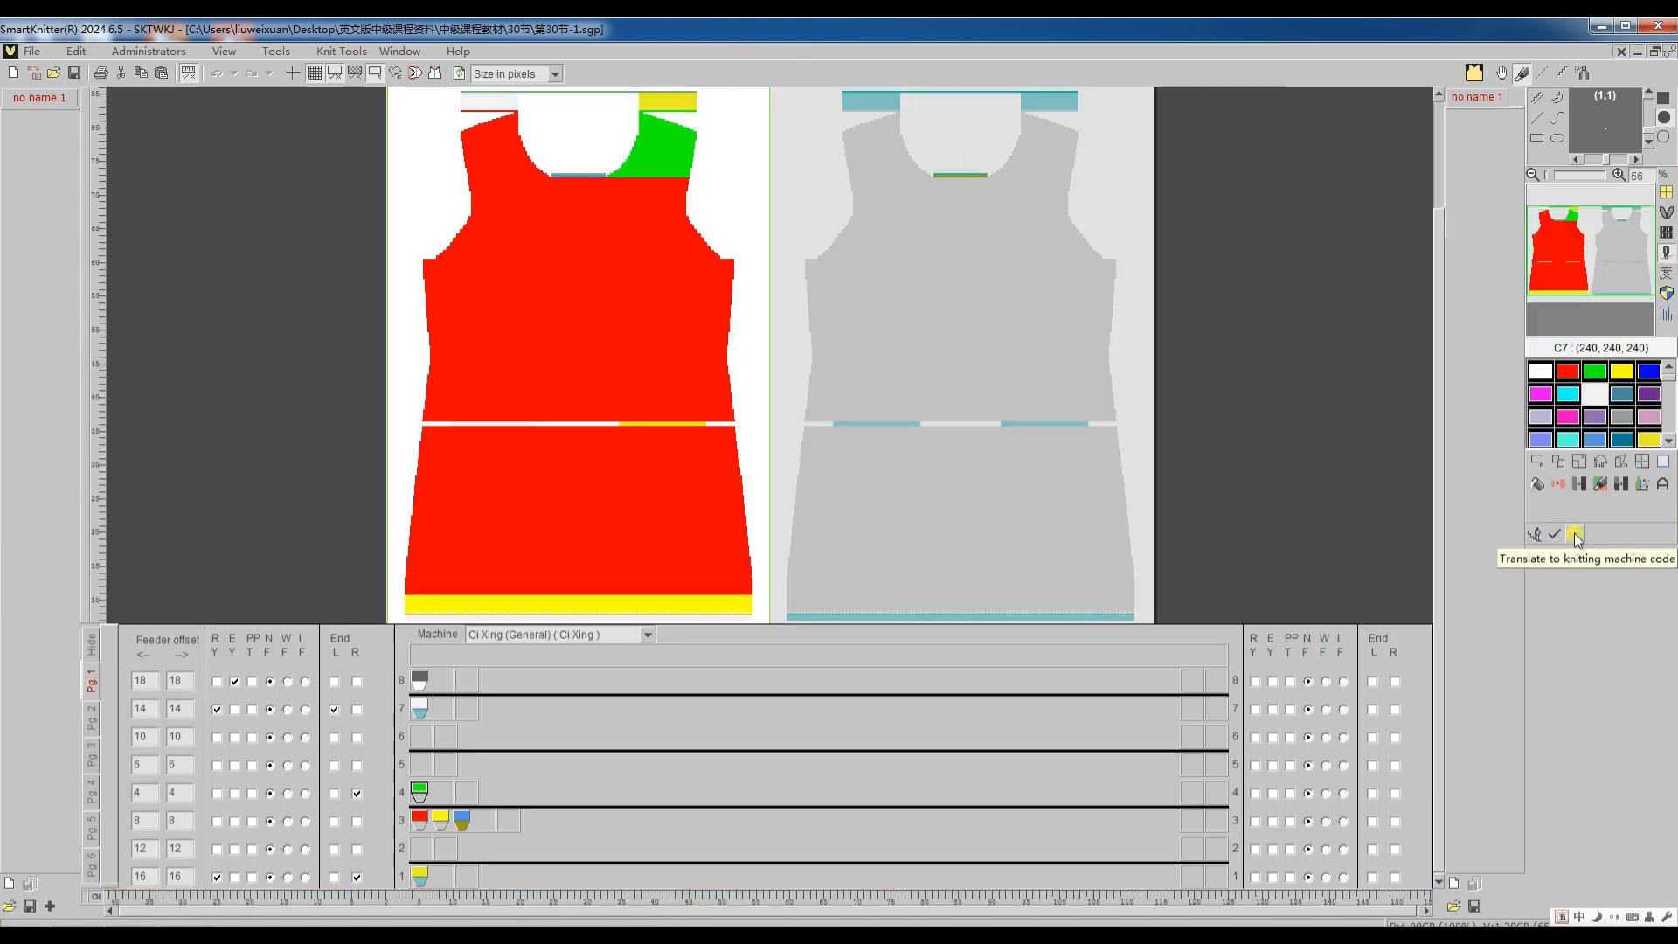
pyautogui.click(1574, 533)
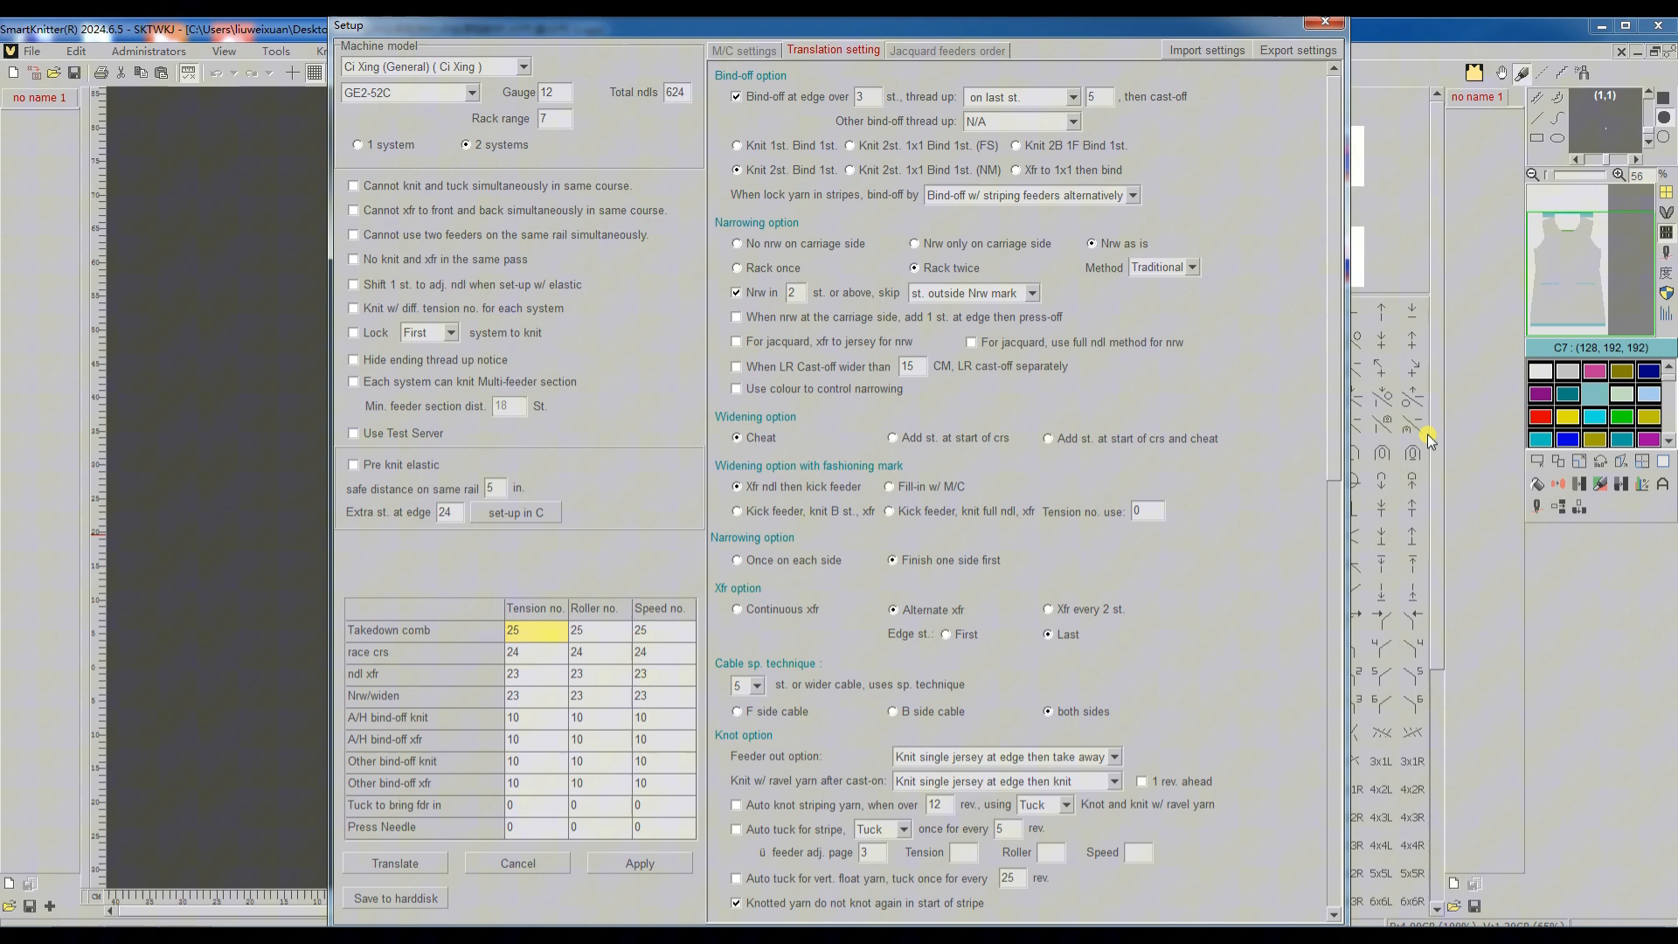
pyautogui.moveTo(1337, 325); pyautogui.dragTo(1346, 788)
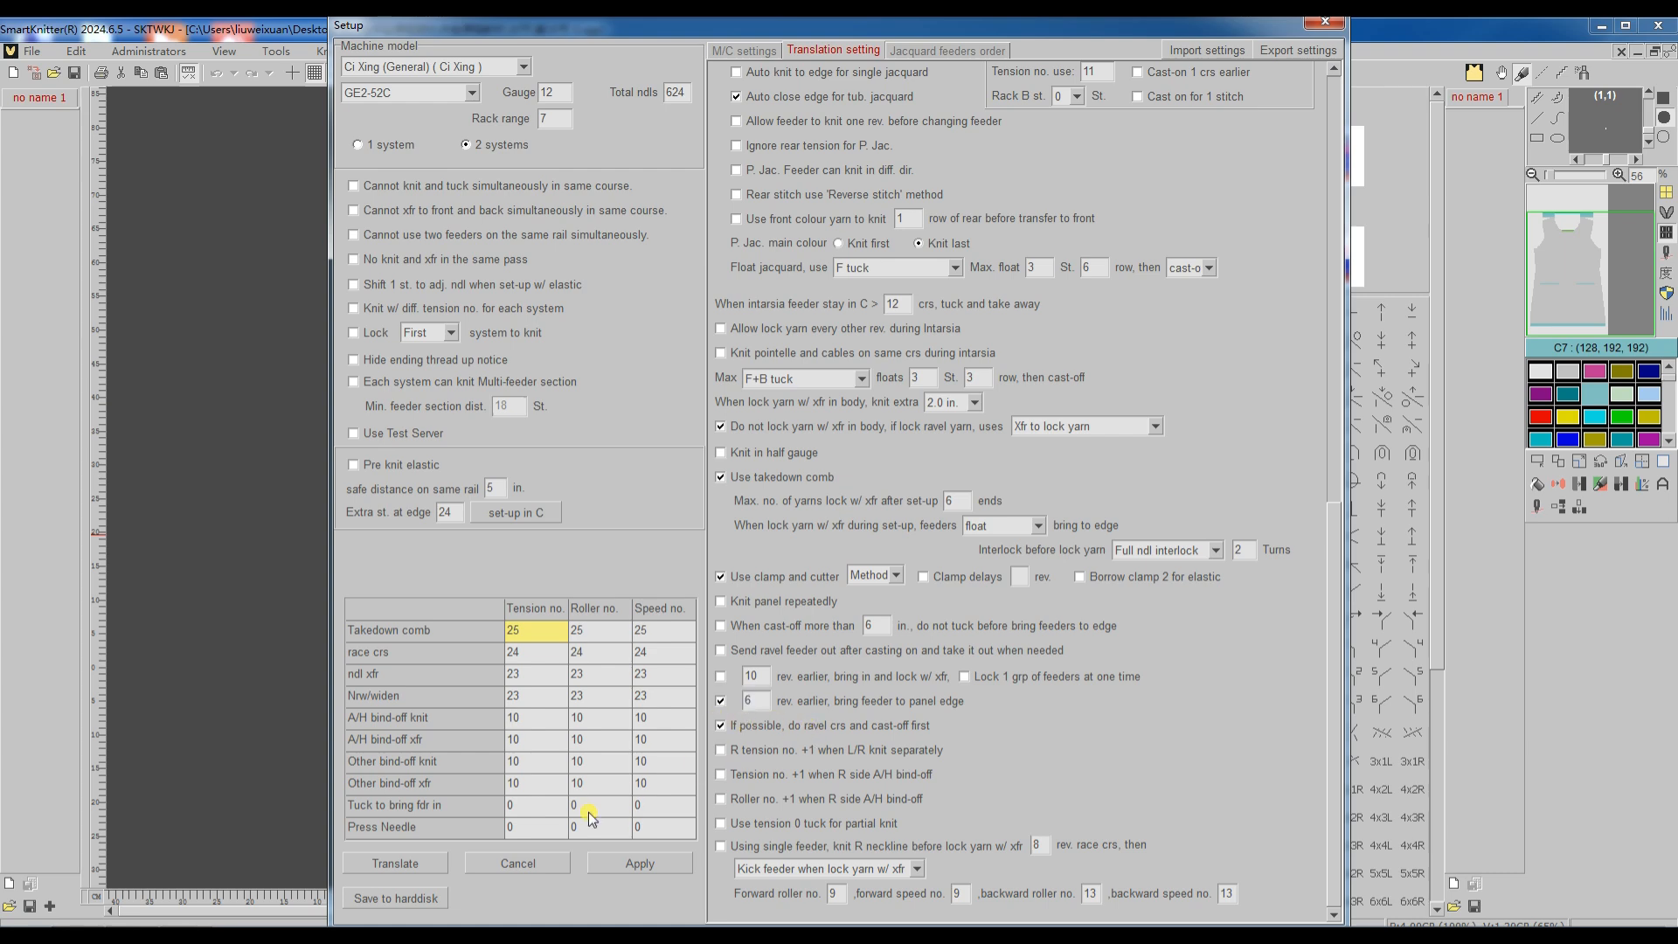
pyautogui.click(417, 863)
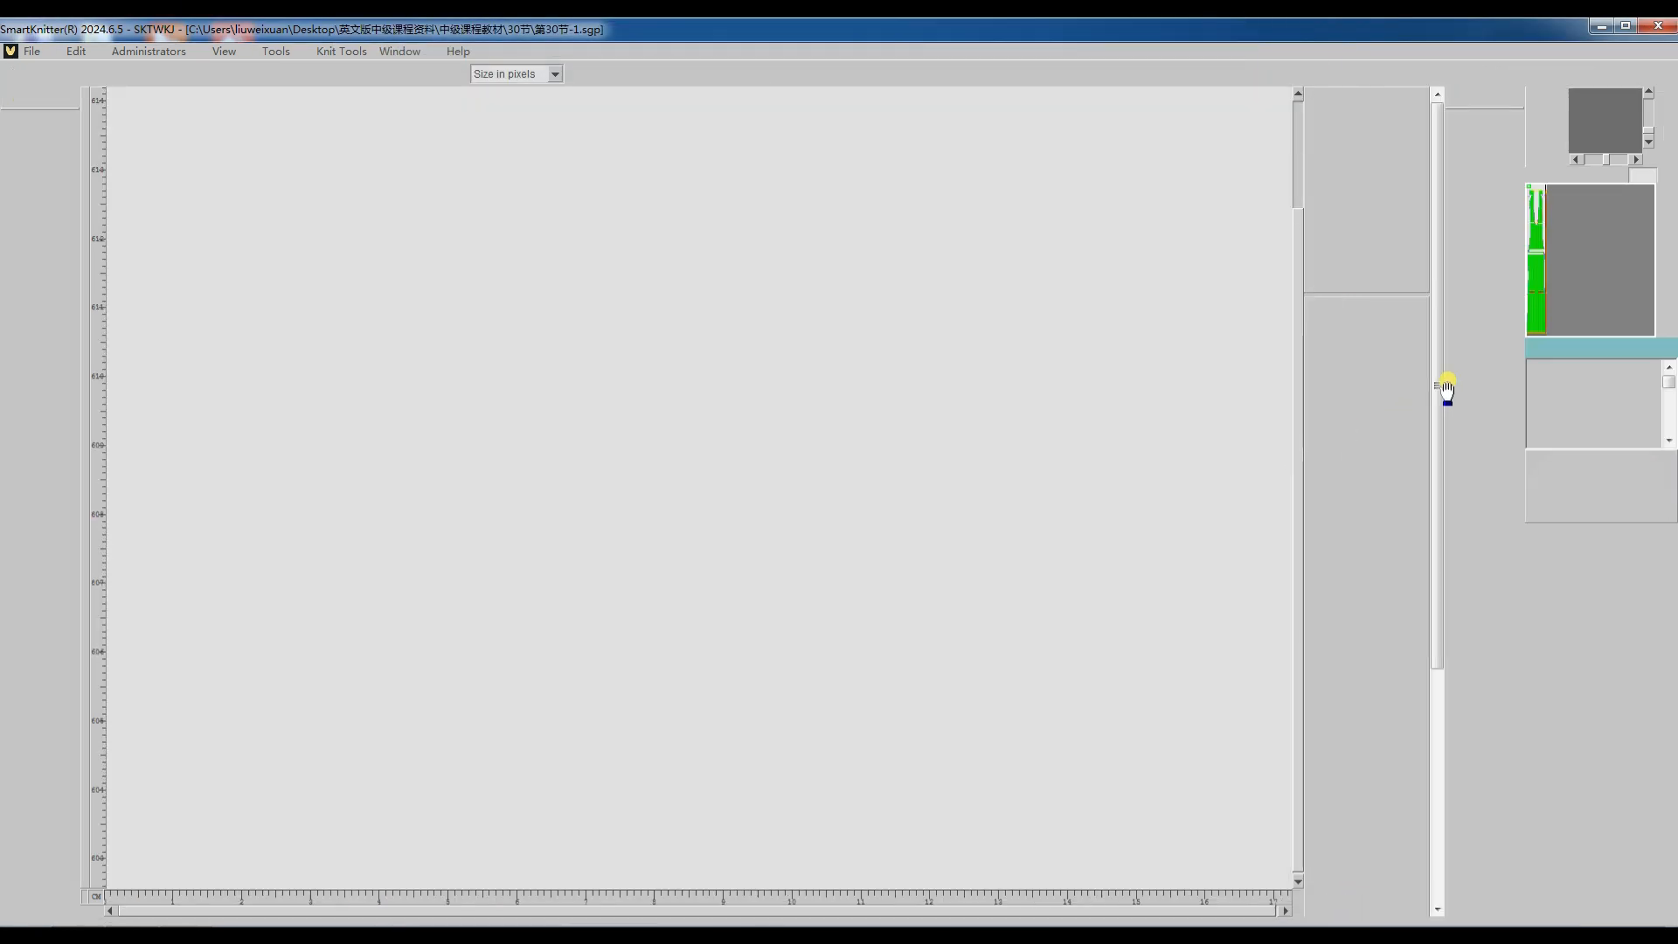
pyautogui.click(1535, 299)
pyautogui.hscroll(-3, 717, 559)
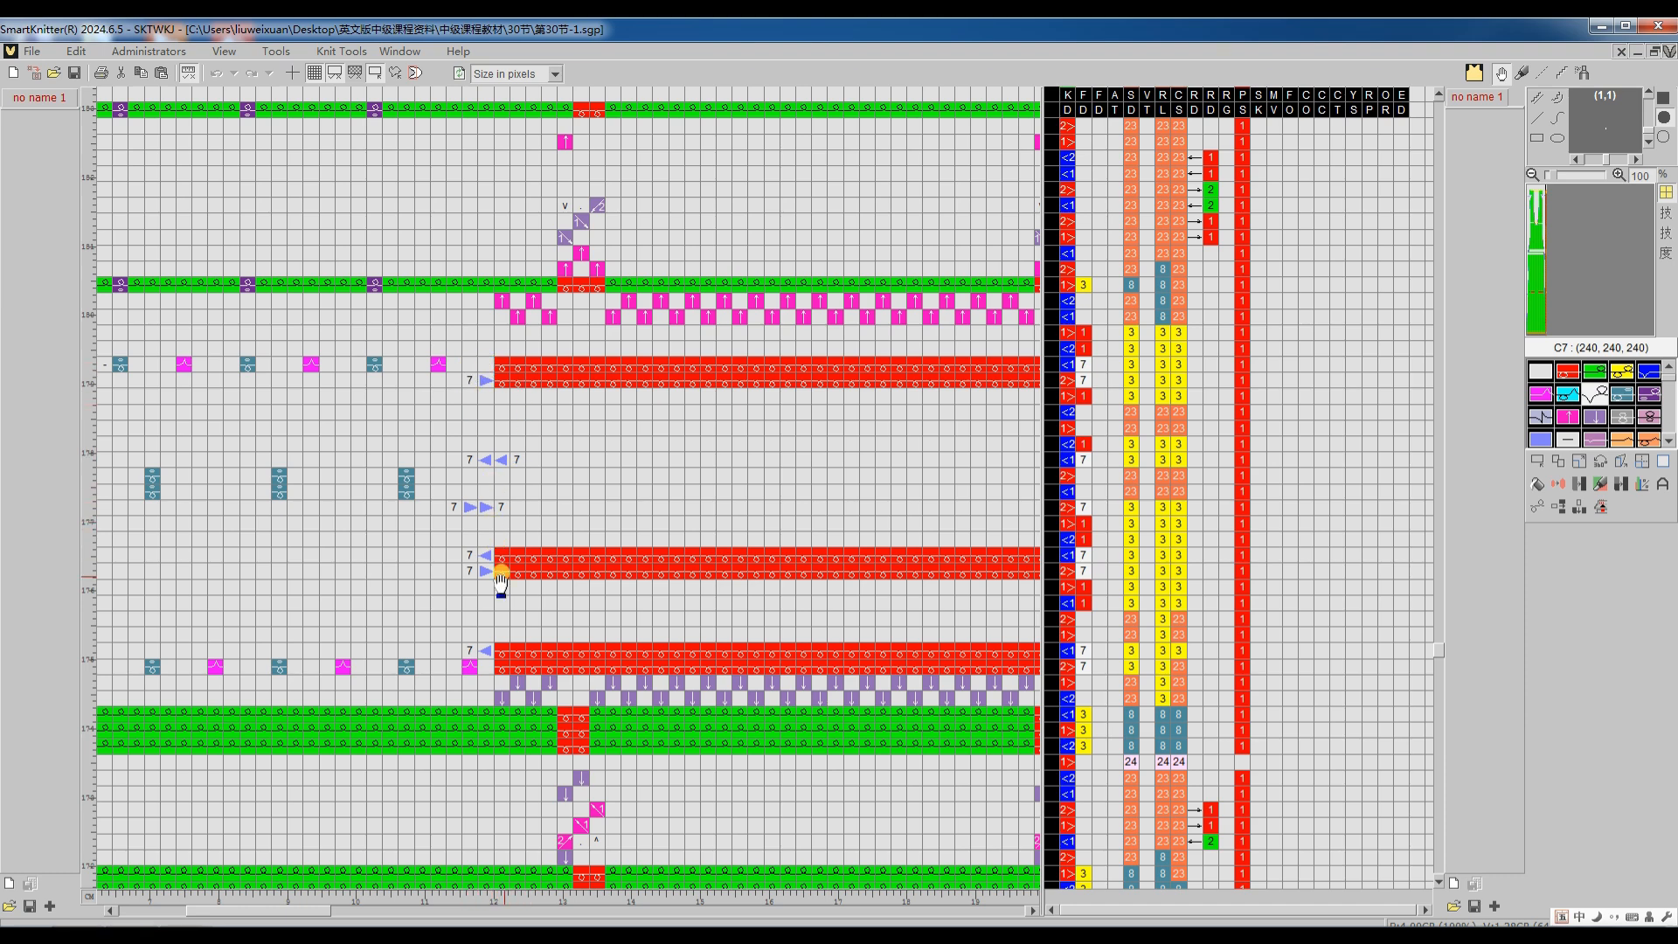
pyautogui.hscroll(9, 786, 659)
pyautogui.hscroll(20, 821, 654)
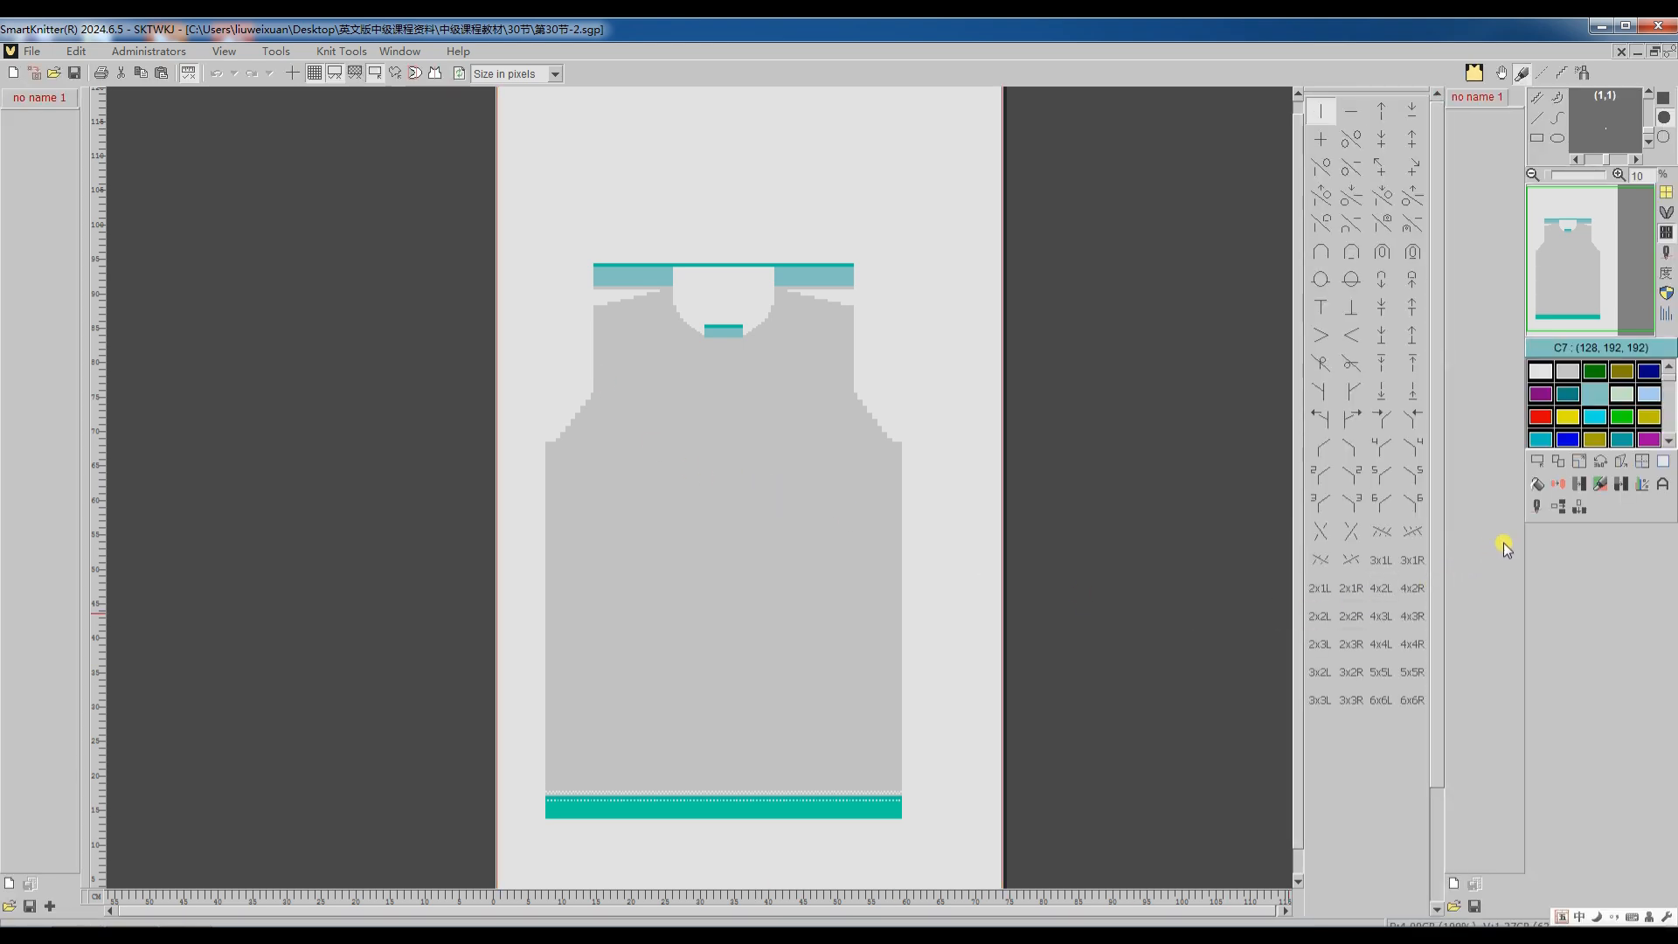
# Step: Translate the 第30节-2 pattern to knitting machine code with its current settings and inspect the code at the neckline opening
pyautogui.click(1537, 508)
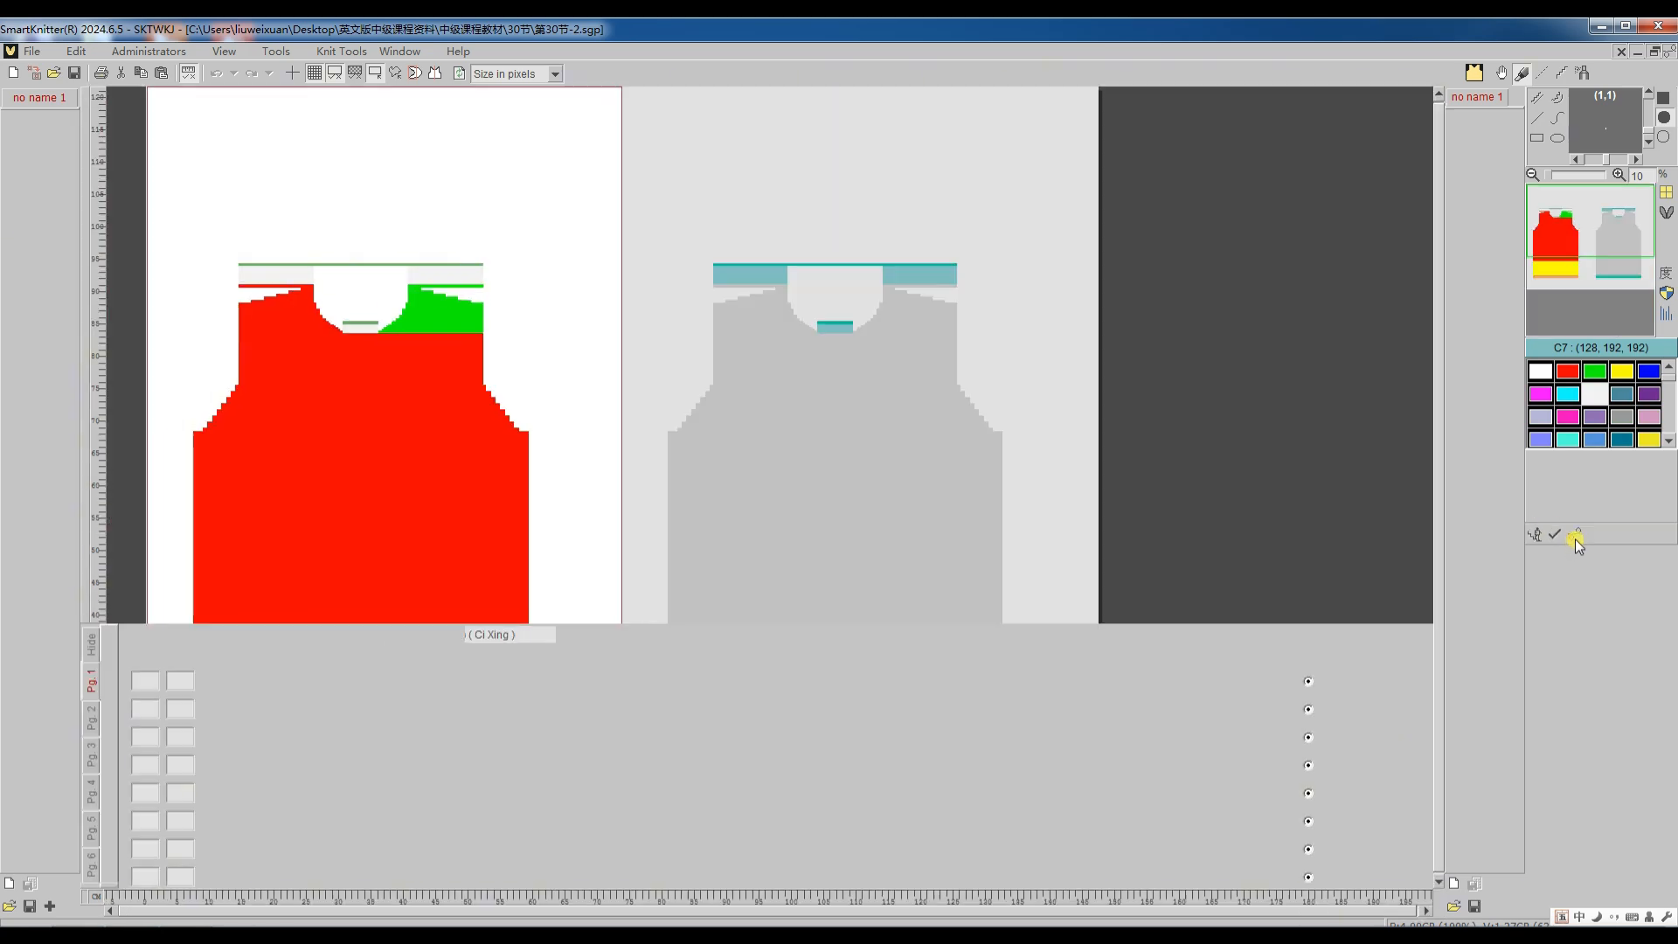
pyautogui.click(1574, 538)
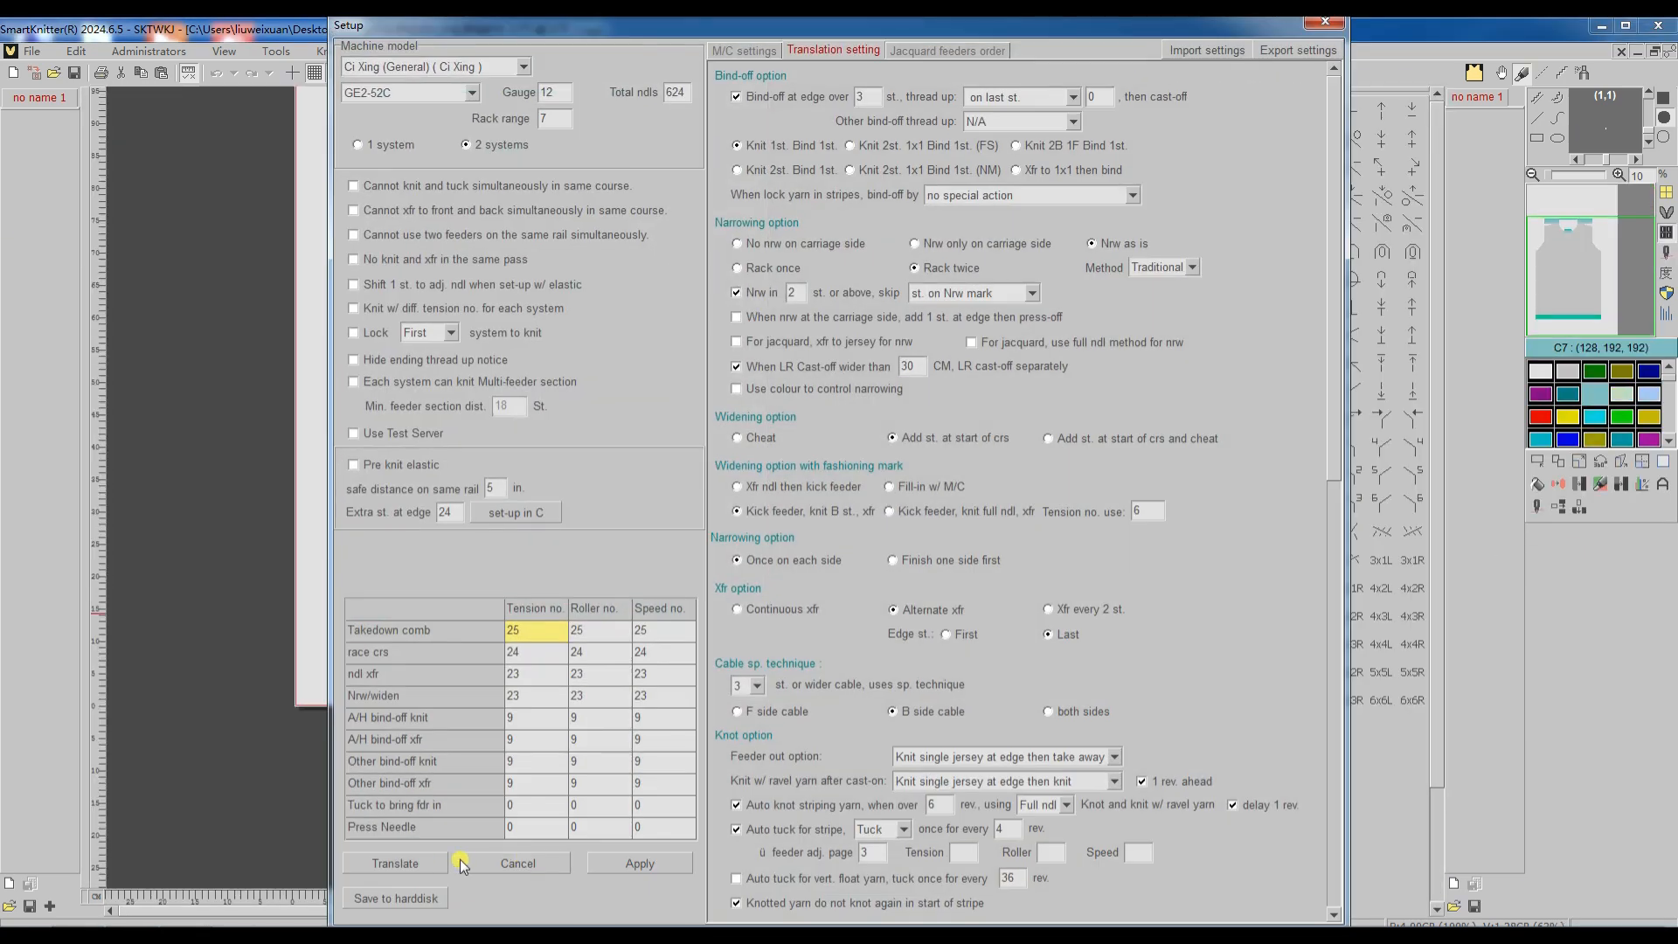
pyautogui.click(421, 862)
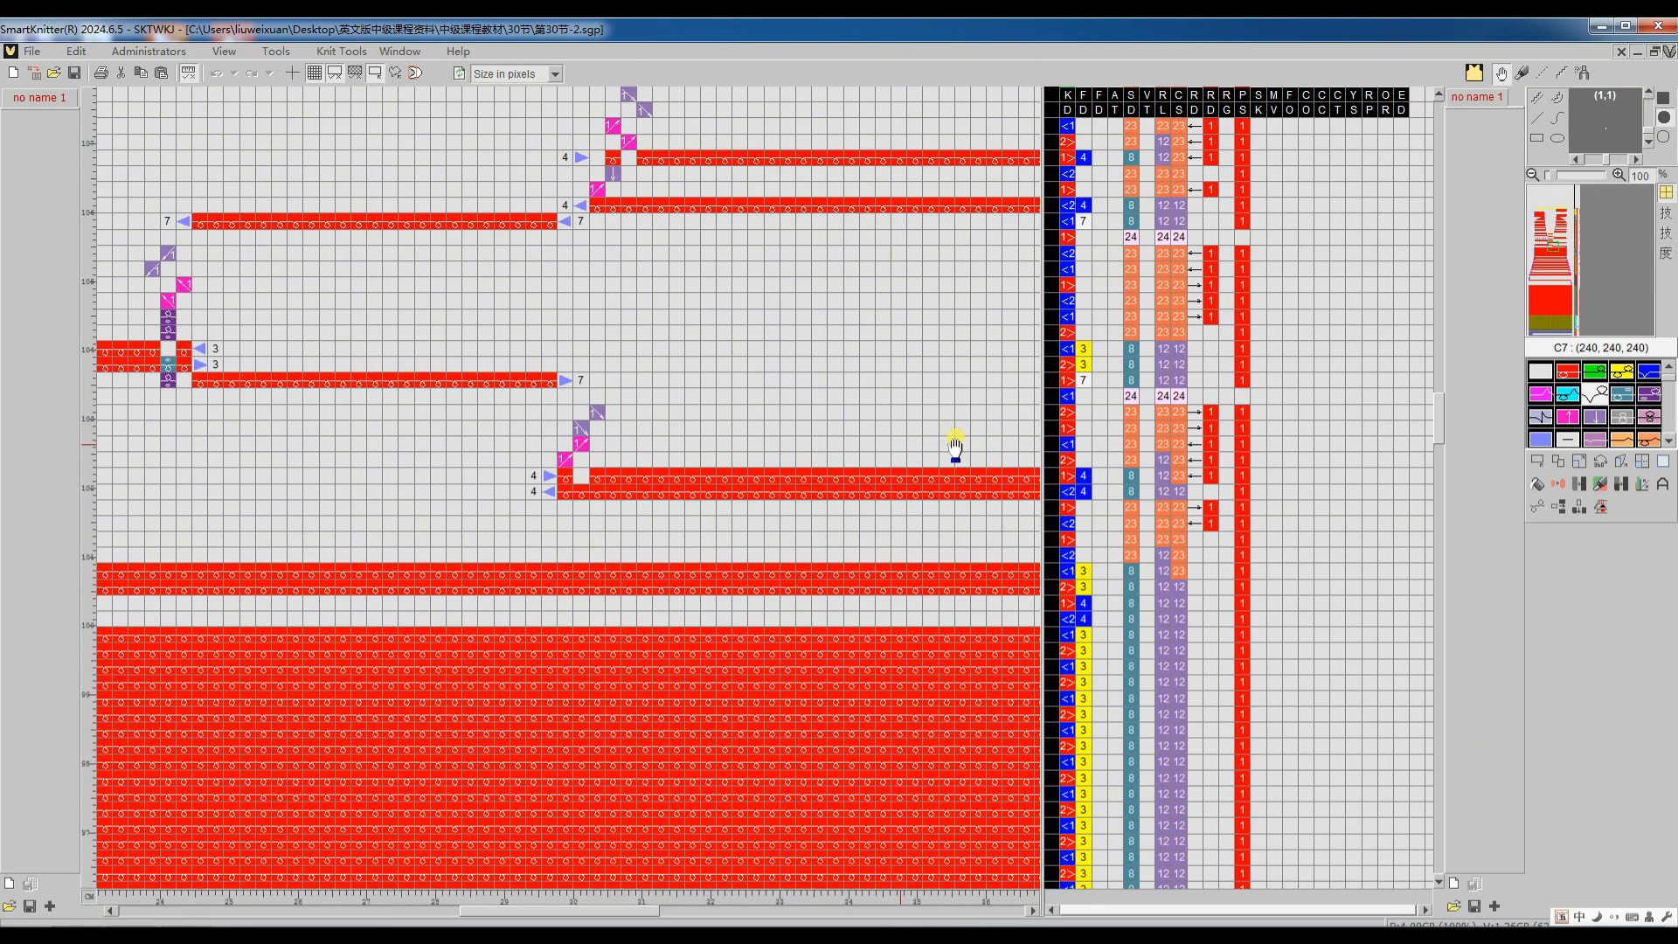
pyautogui.scroll(-3, 631, 468)
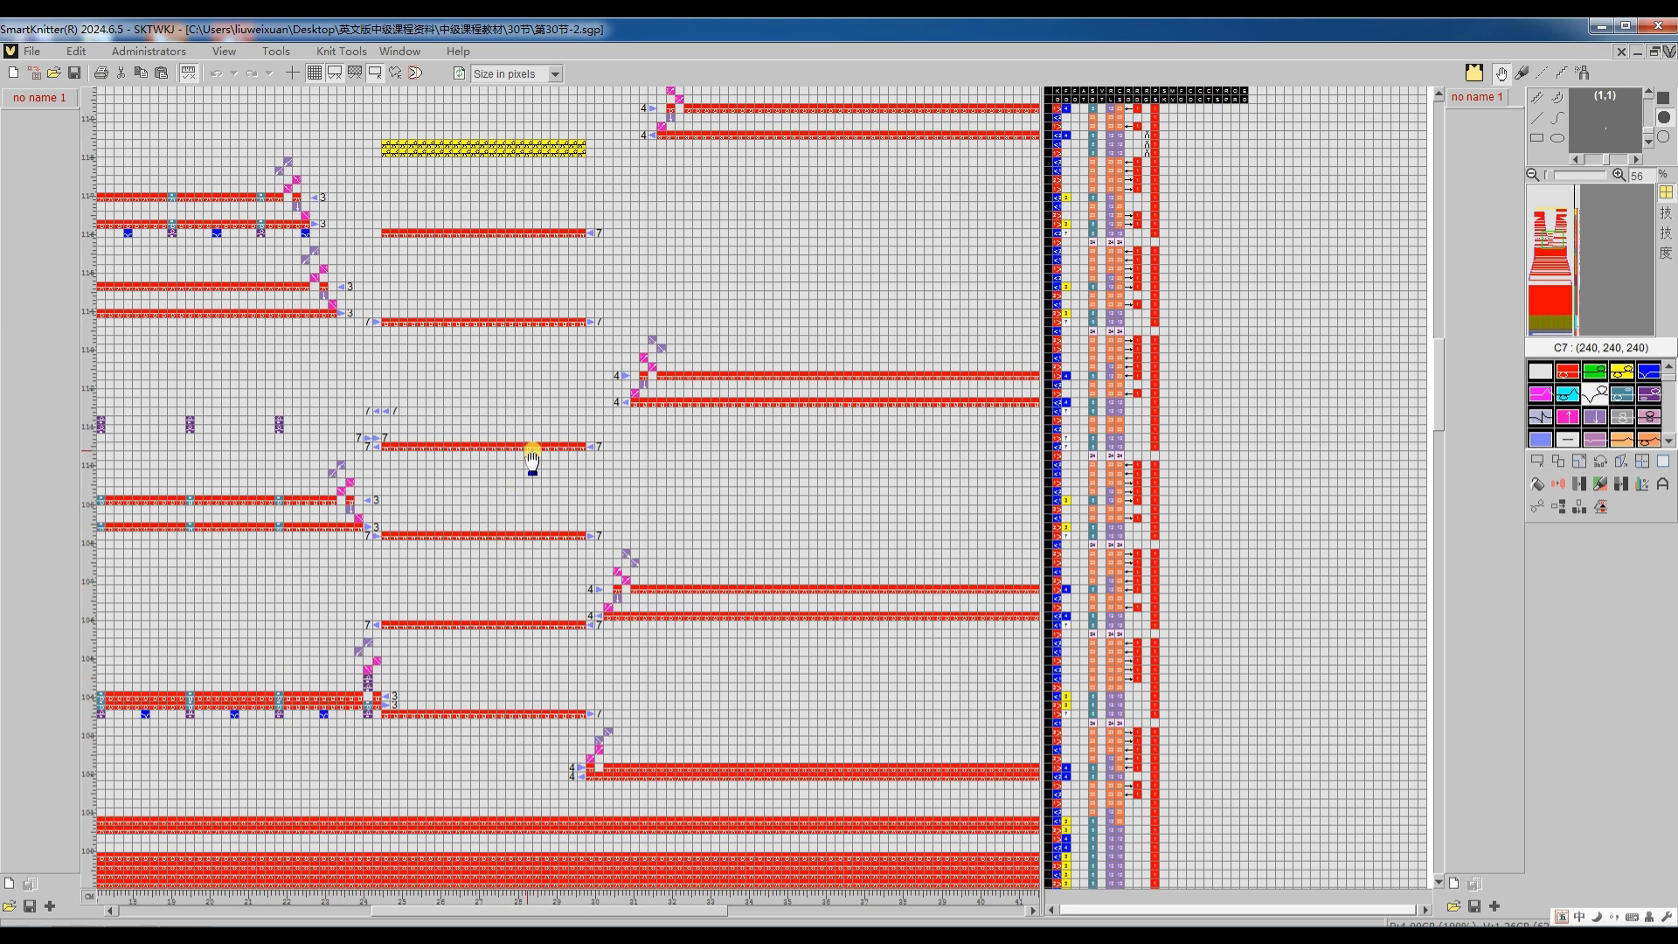
pyautogui.scroll(3, 477, 382)
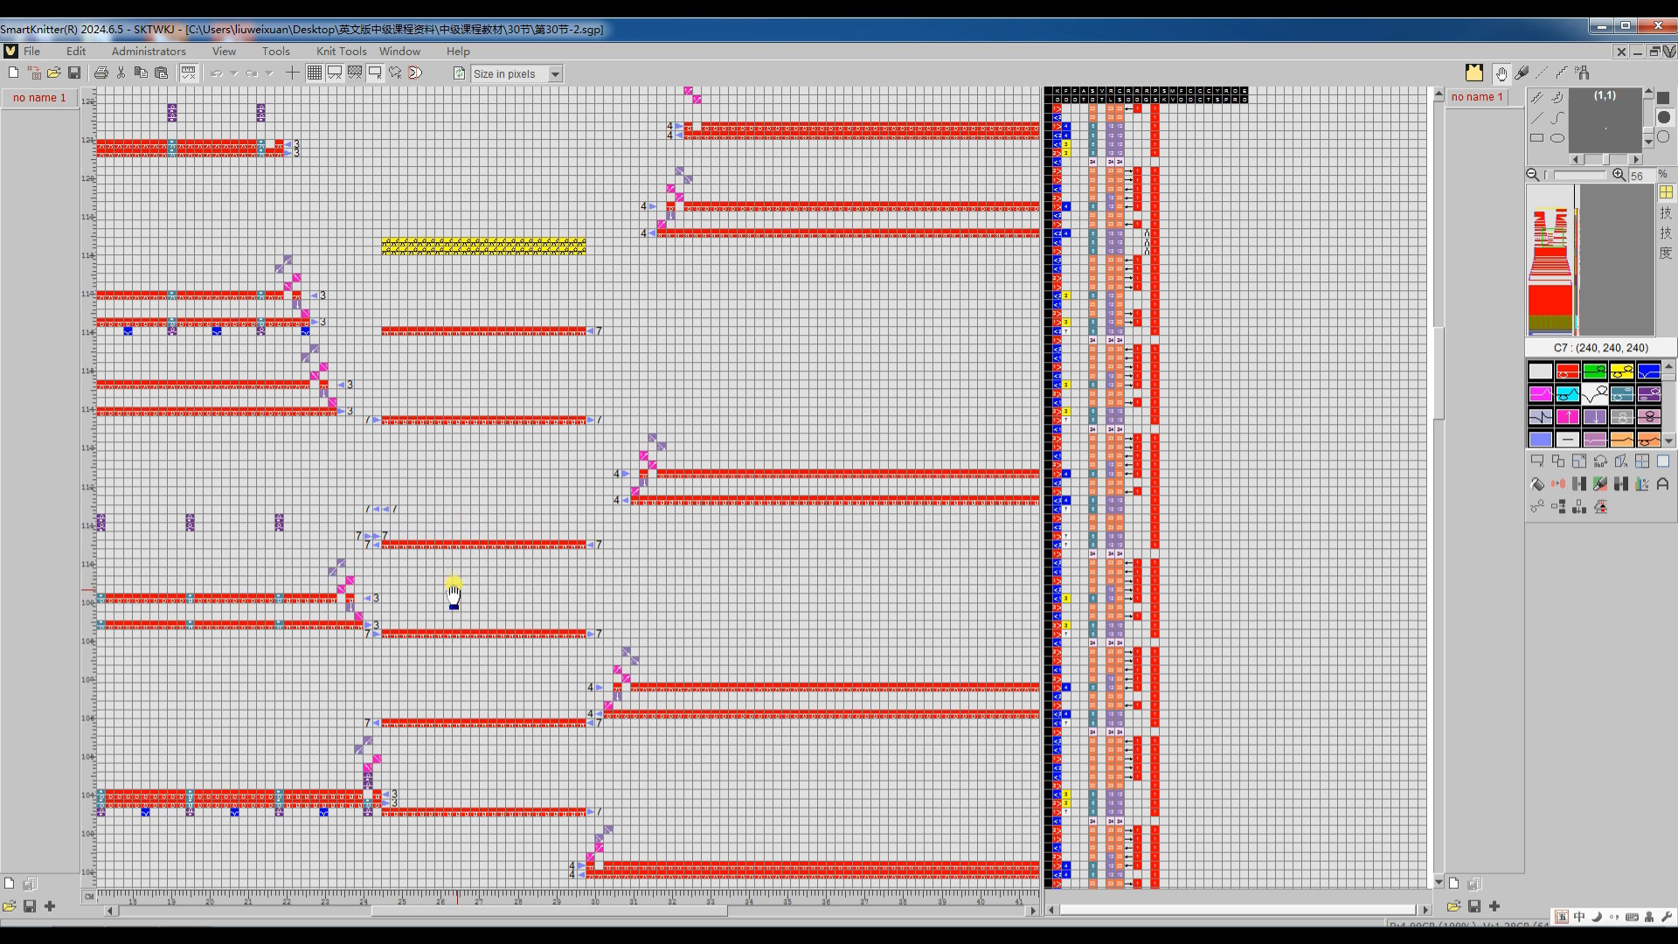
# Step: Enable "If possible, do ravel crs and cast-off first" for the 第30节-2 pattern, retranslate it, and inspect the neckline code
pyautogui.press('Tab')
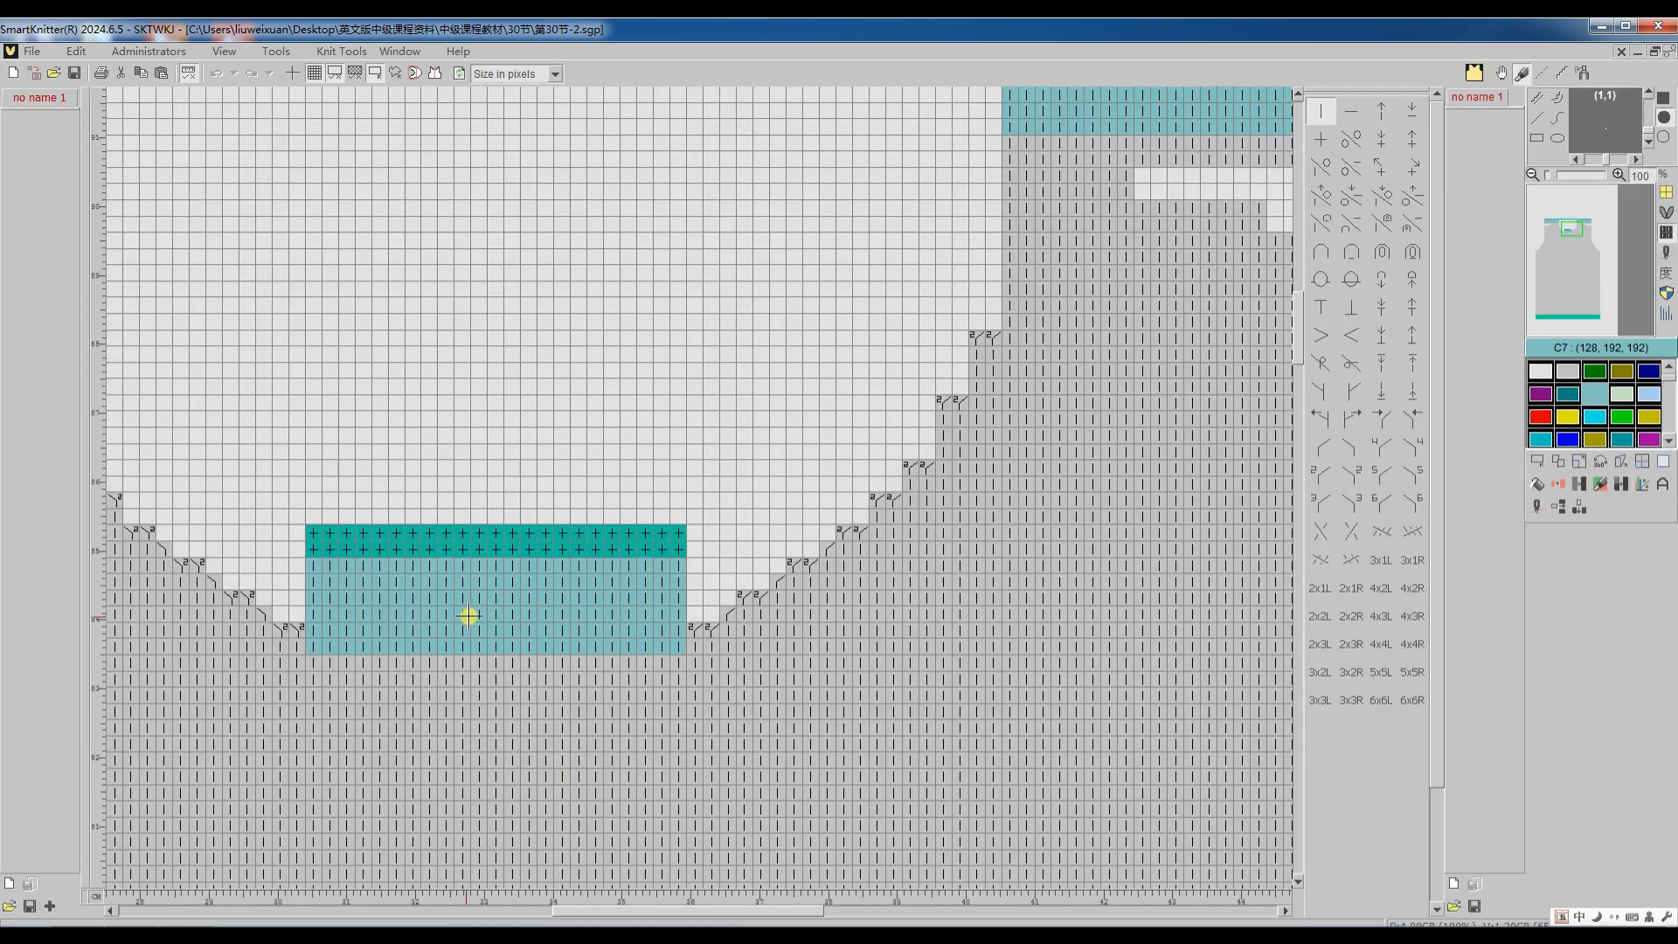
pyautogui.click(1533, 512)
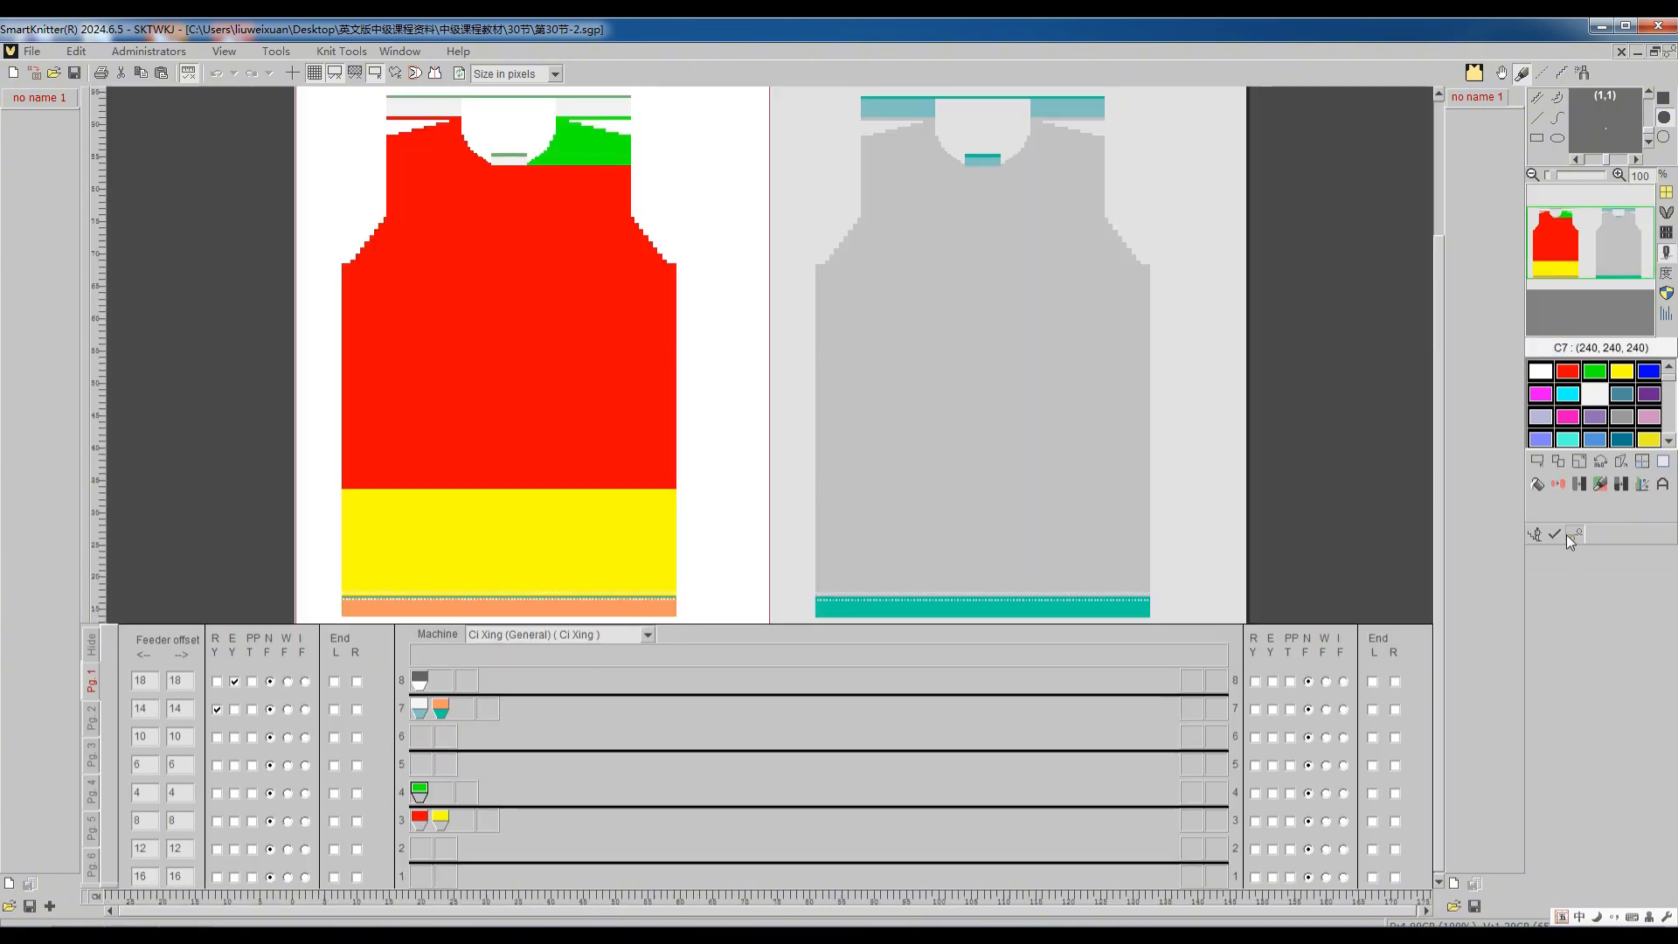
pyautogui.click(1565, 534)
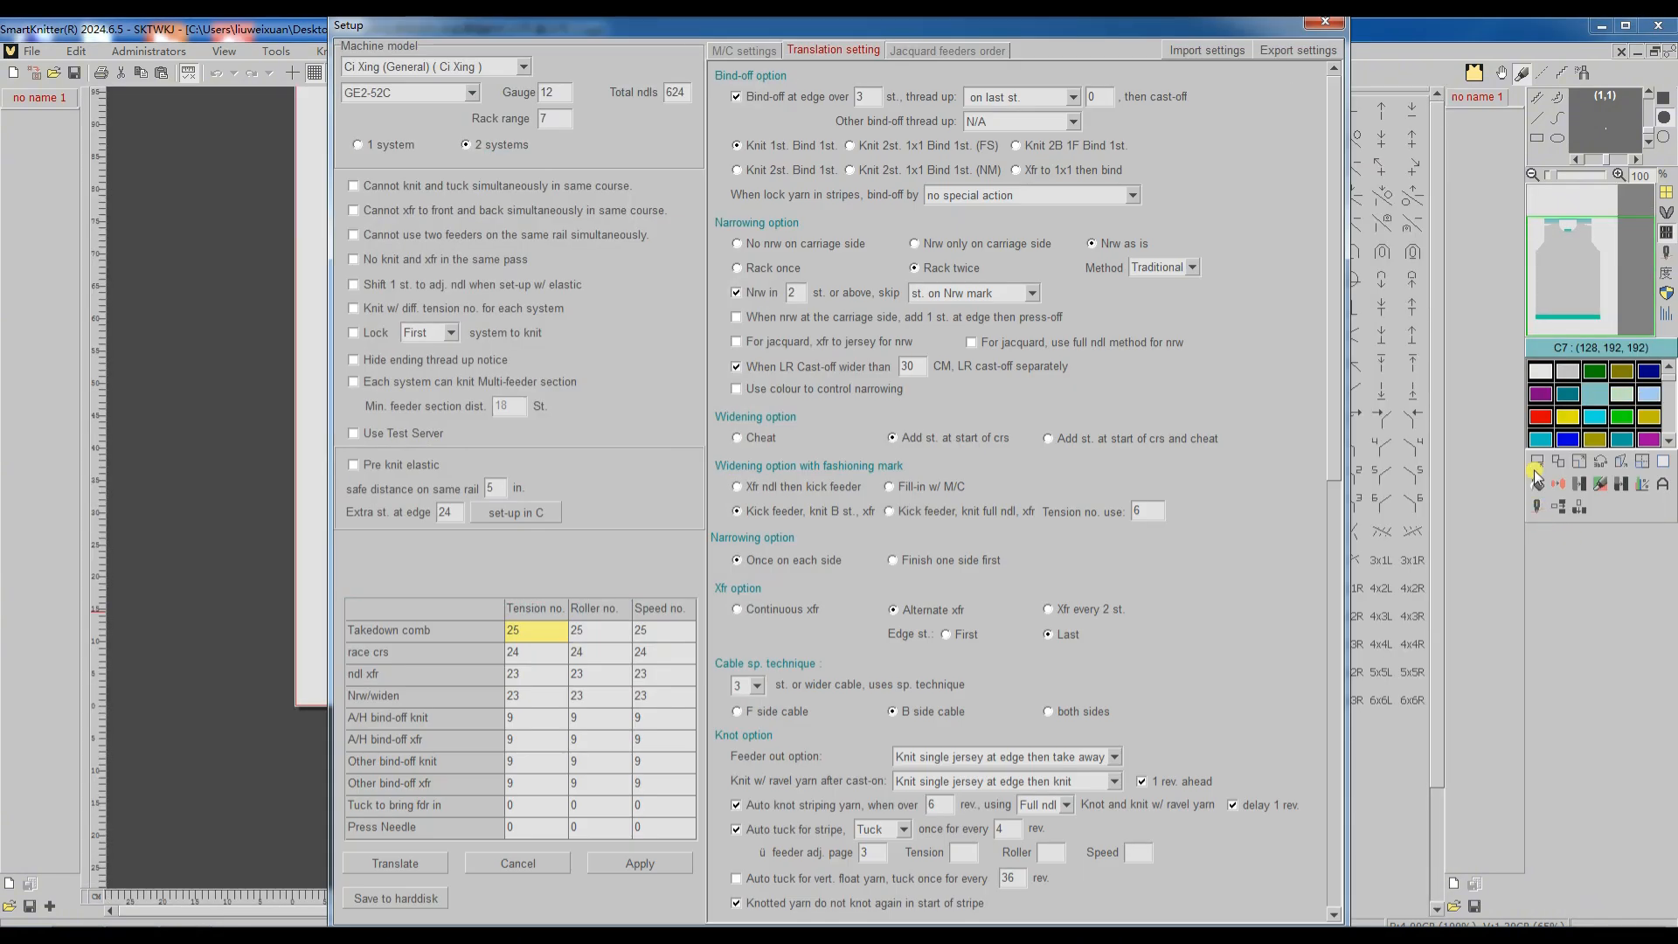
pyautogui.moveTo(1334, 296); pyautogui.dragTo(1295, 772)
pyautogui.click(858, 777)
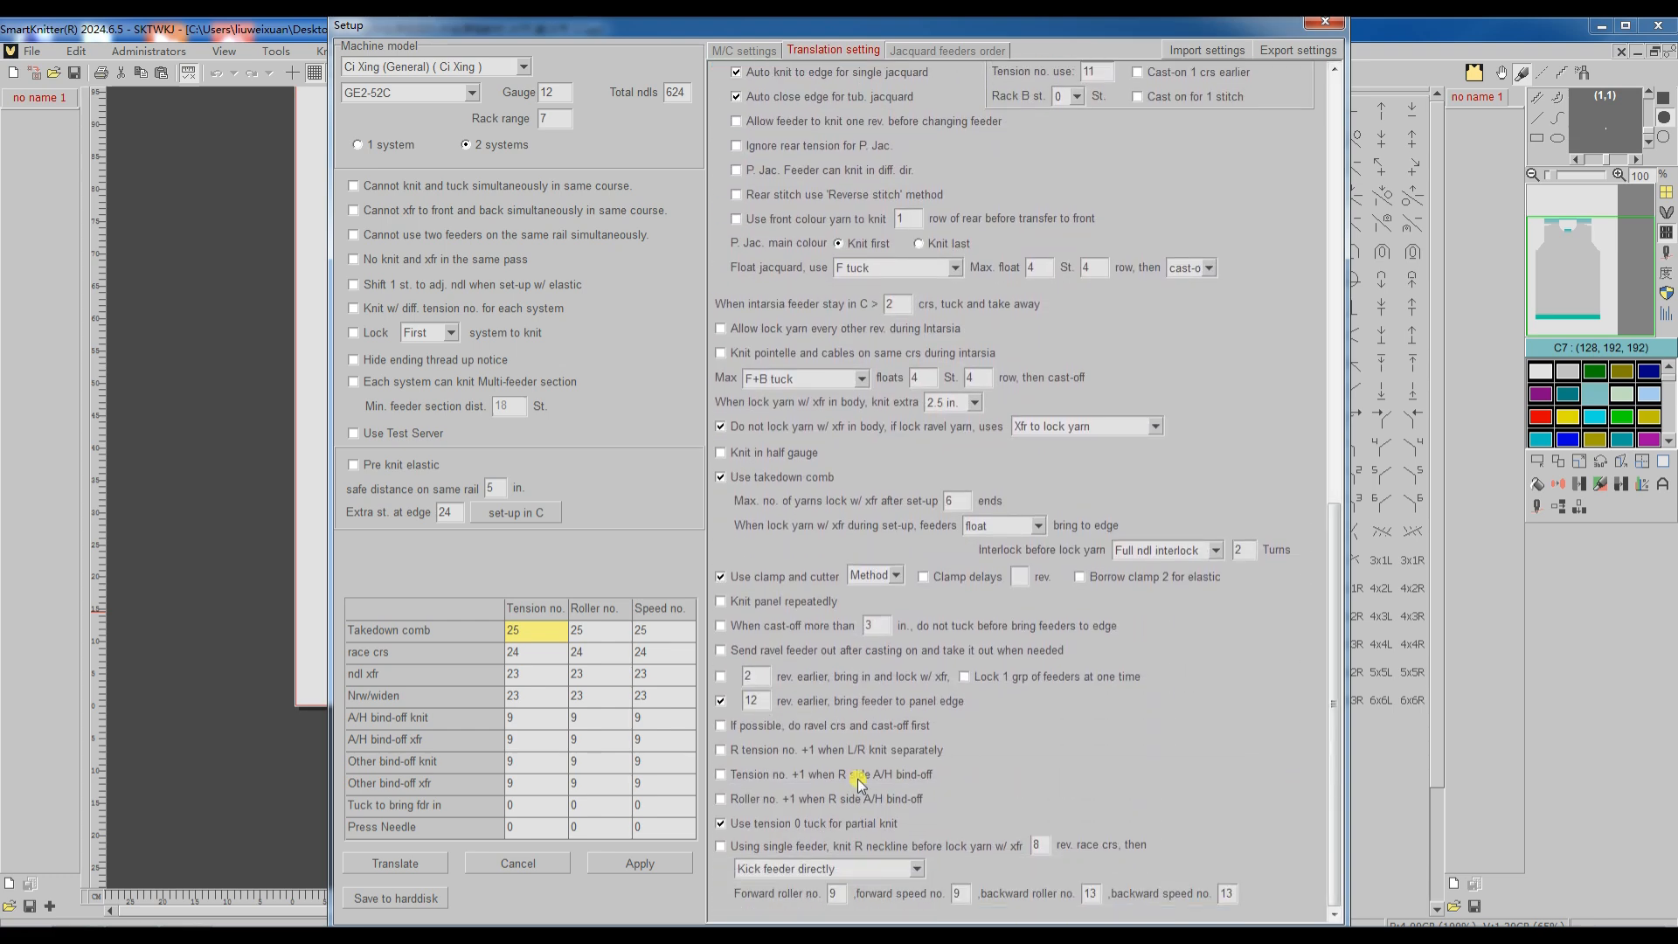
pyautogui.click(720, 727)
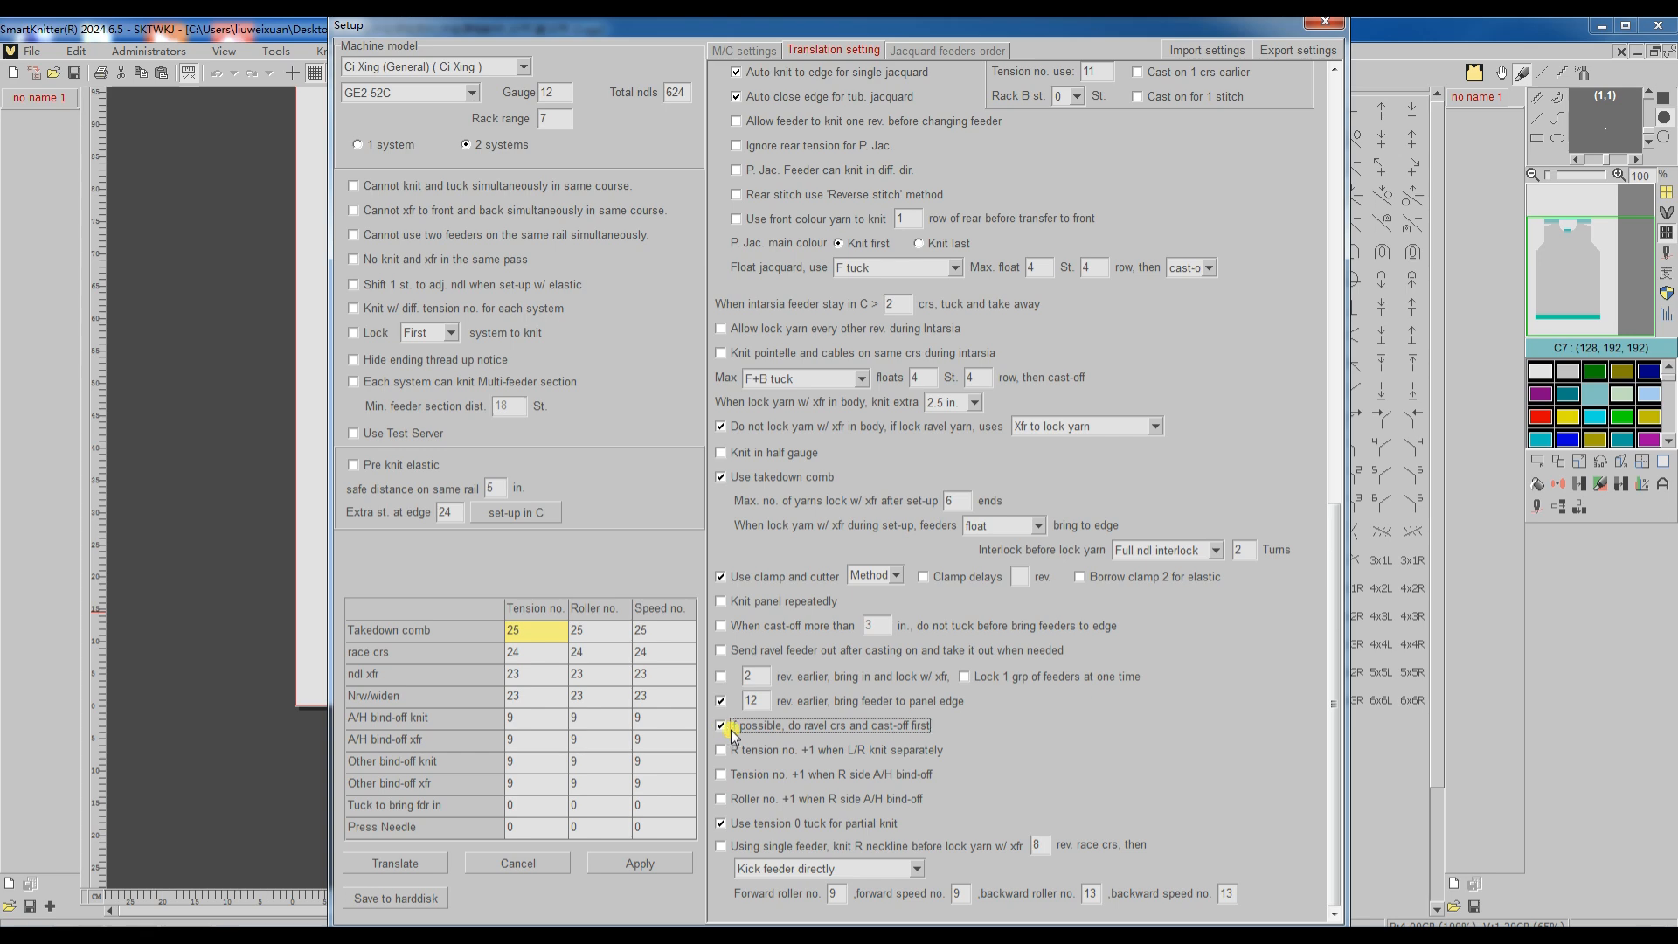
pyautogui.click(438, 863)
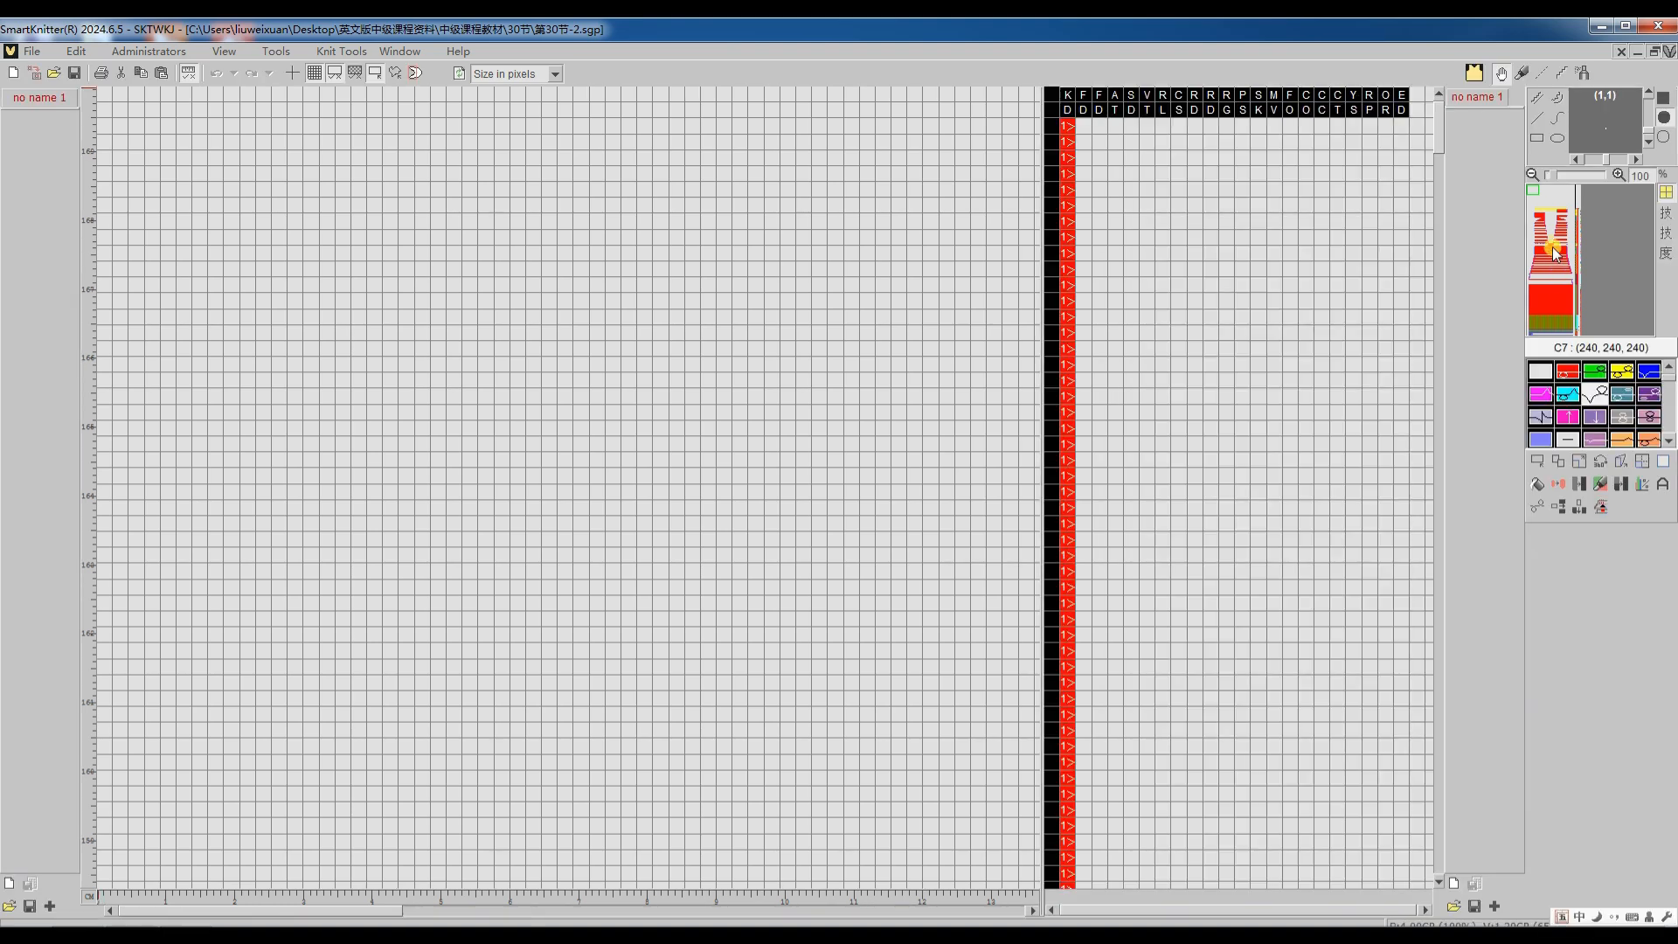
pyautogui.click(1552, 247)
pyautogui.scroll(2, 567, 609)
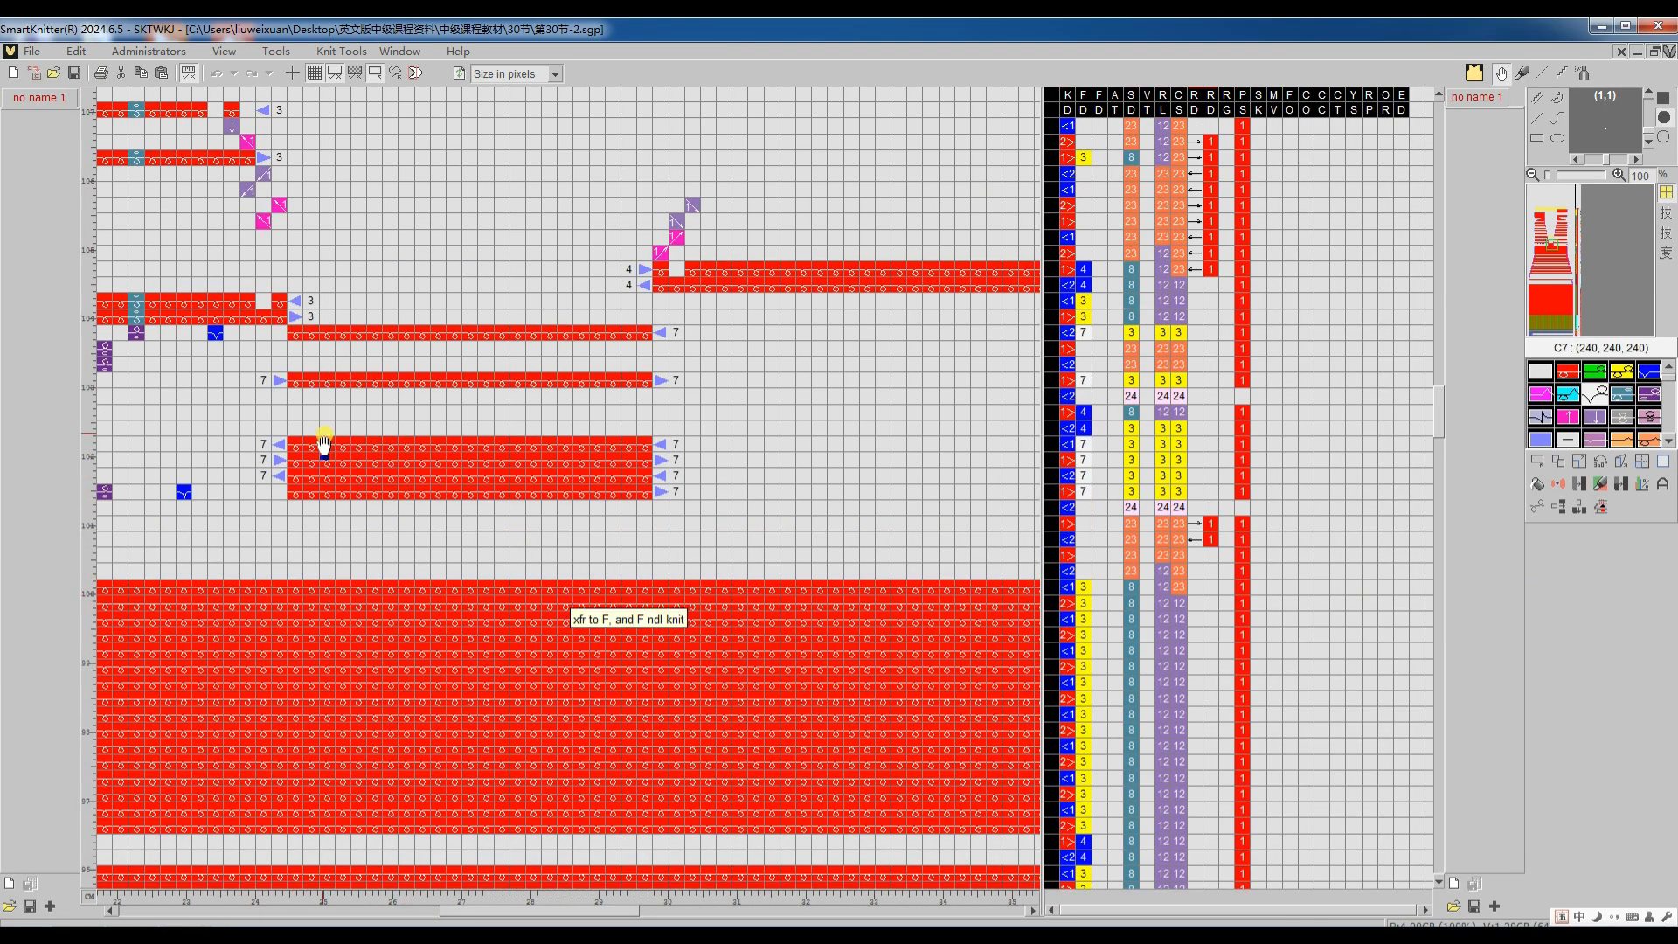
pyautogui.scroll(-2, 329, 344)
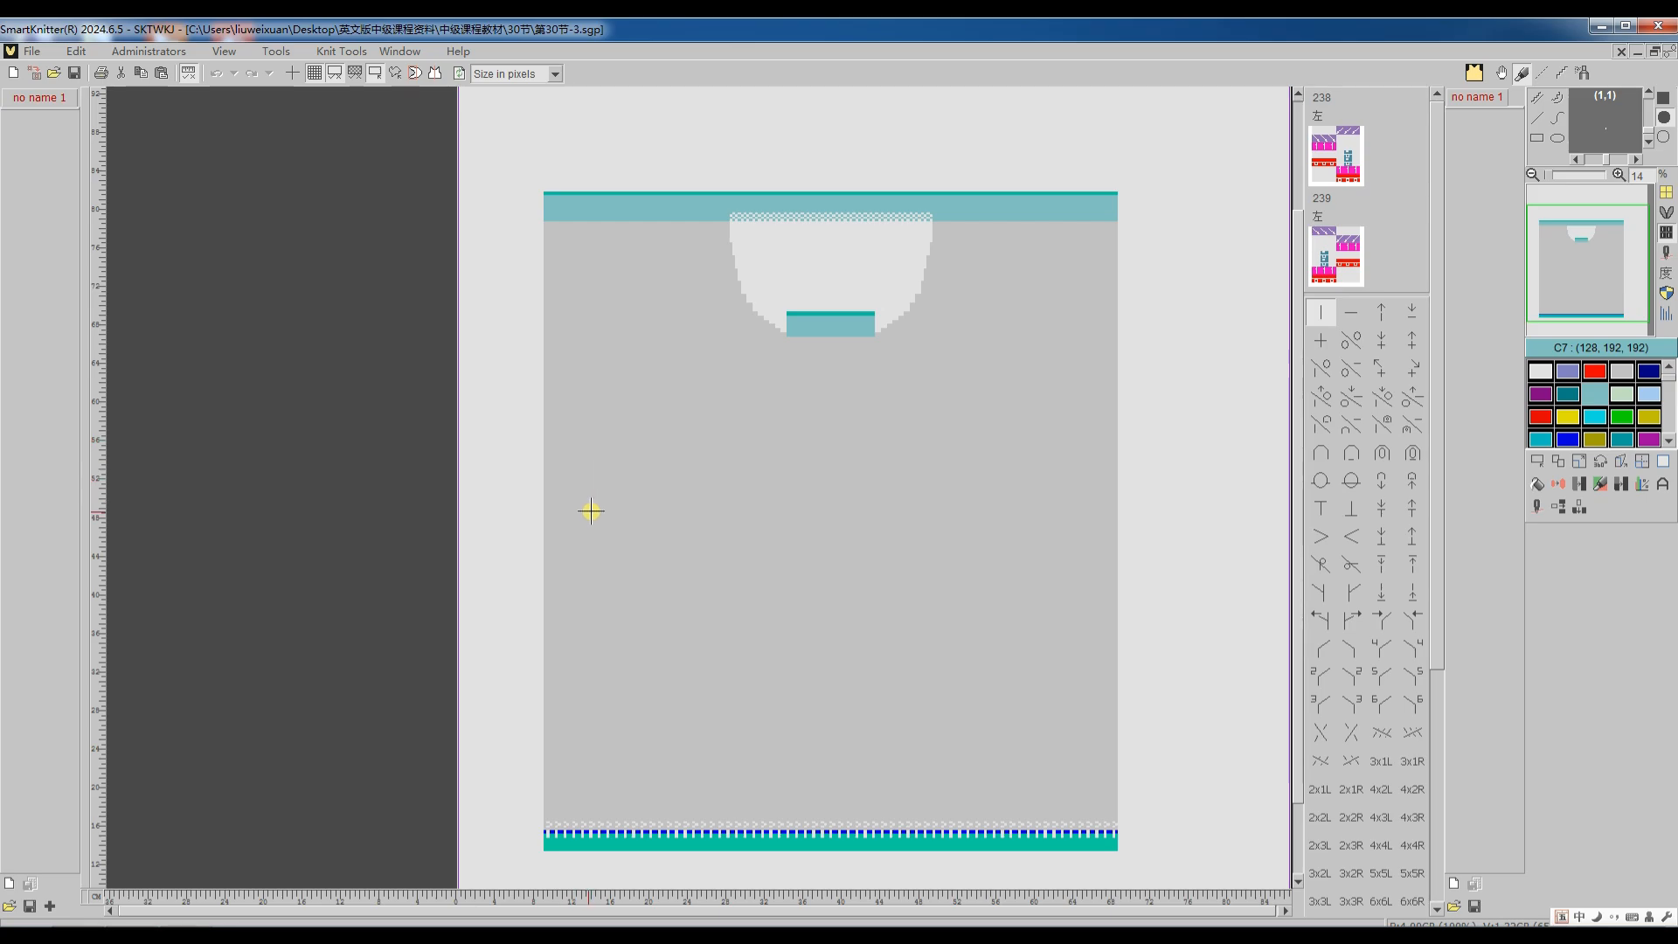
# Step: Translate the 第30节-3 pattern to knitting machine code with its current settings and inspect the code where the neckline opens
pyautogui.scroll(3, 801, 360)
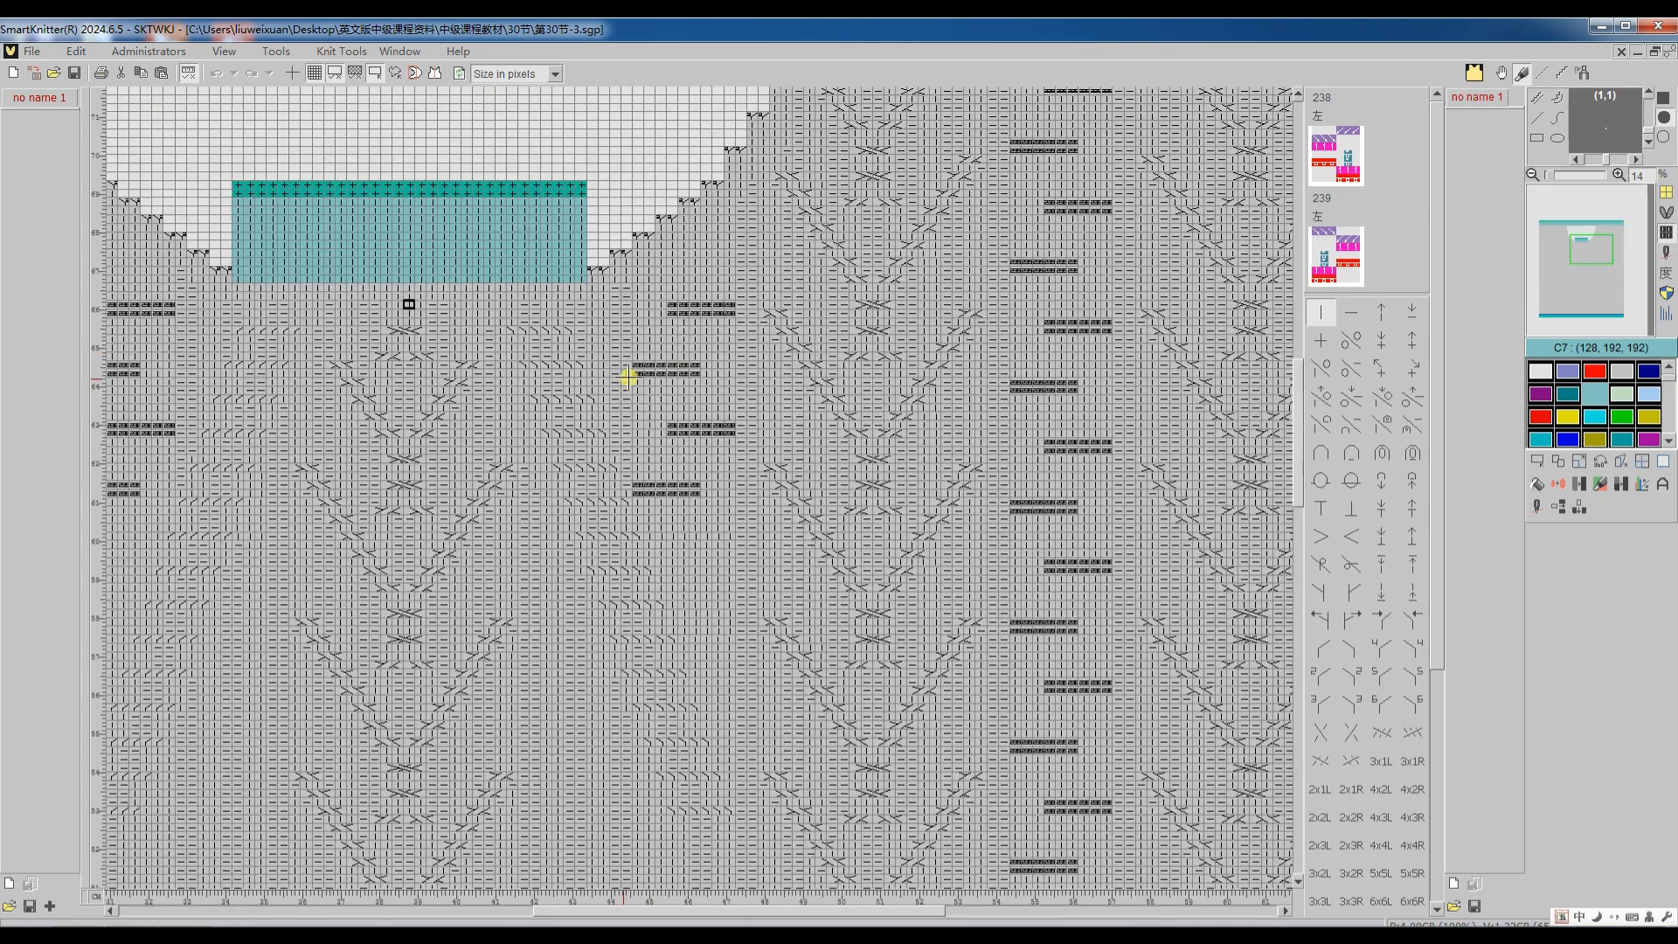
pyautogui.hscroll(-5, 932, 412)
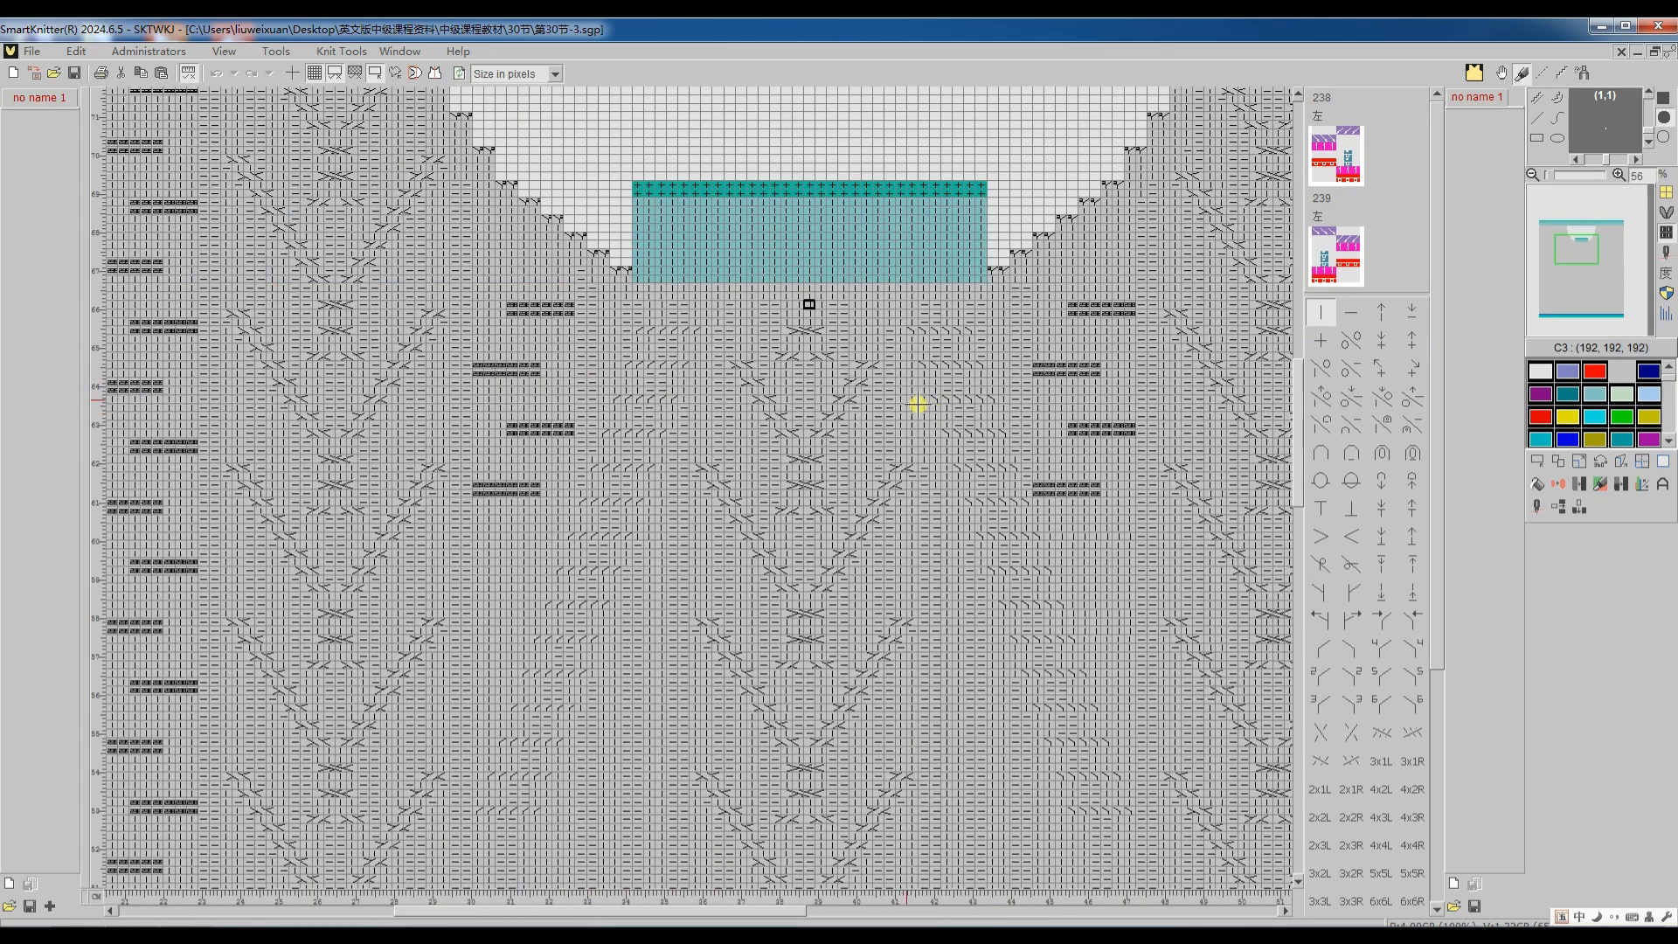
pyautogui.click(1535, 506)
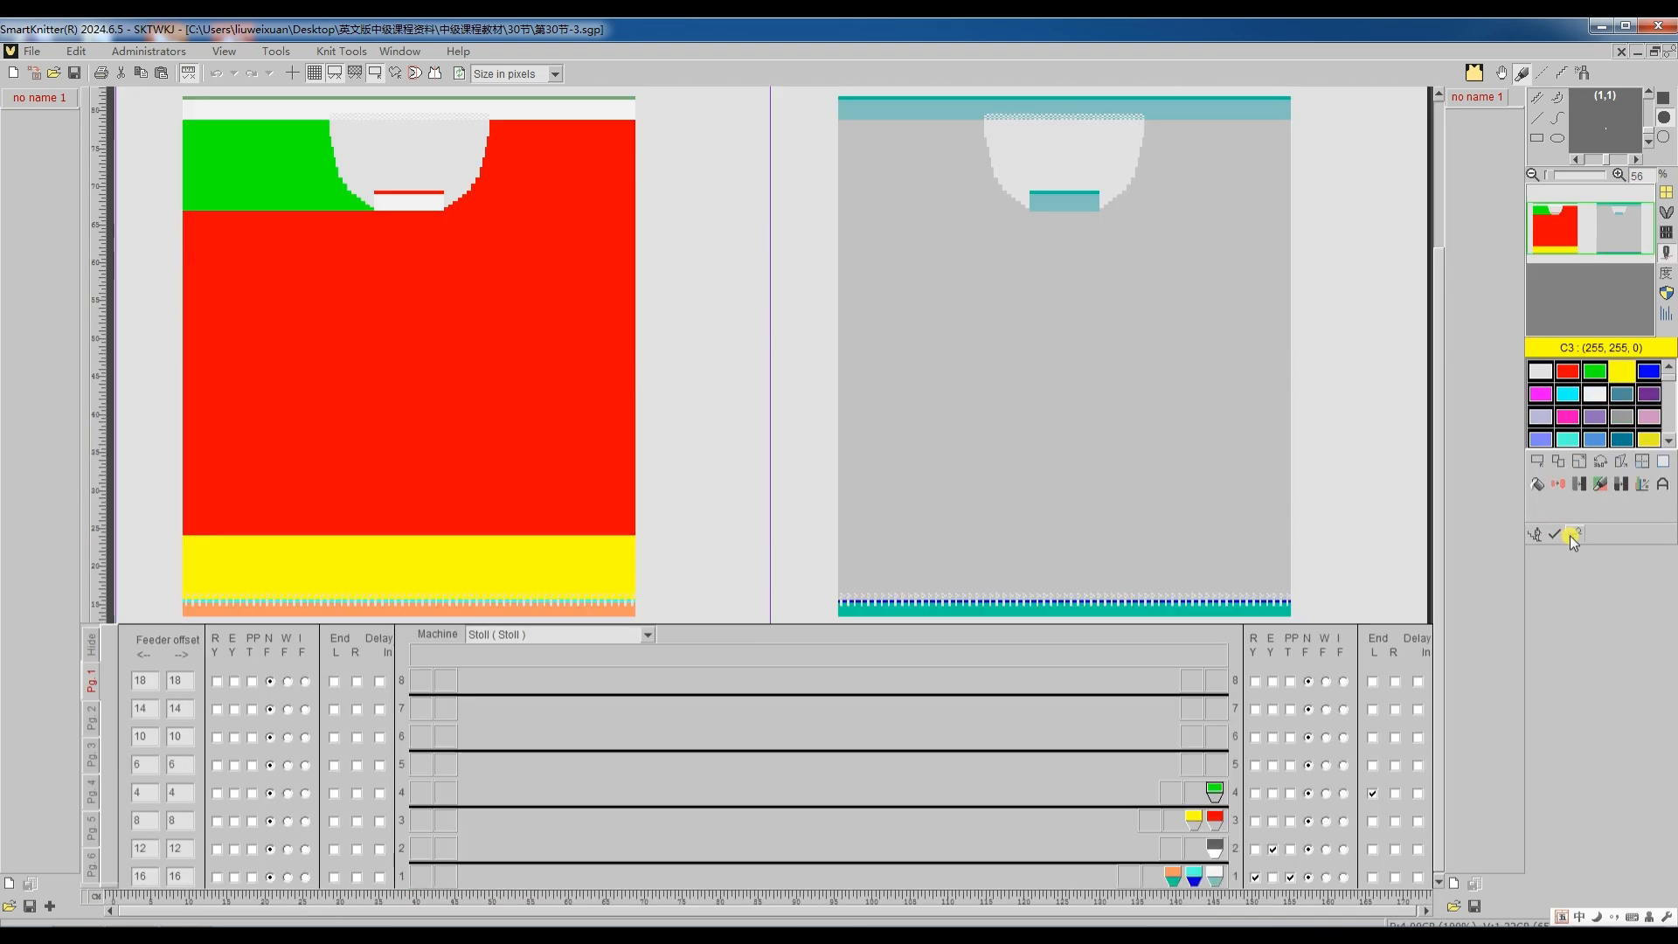
pyautogui.click(1570, 536)
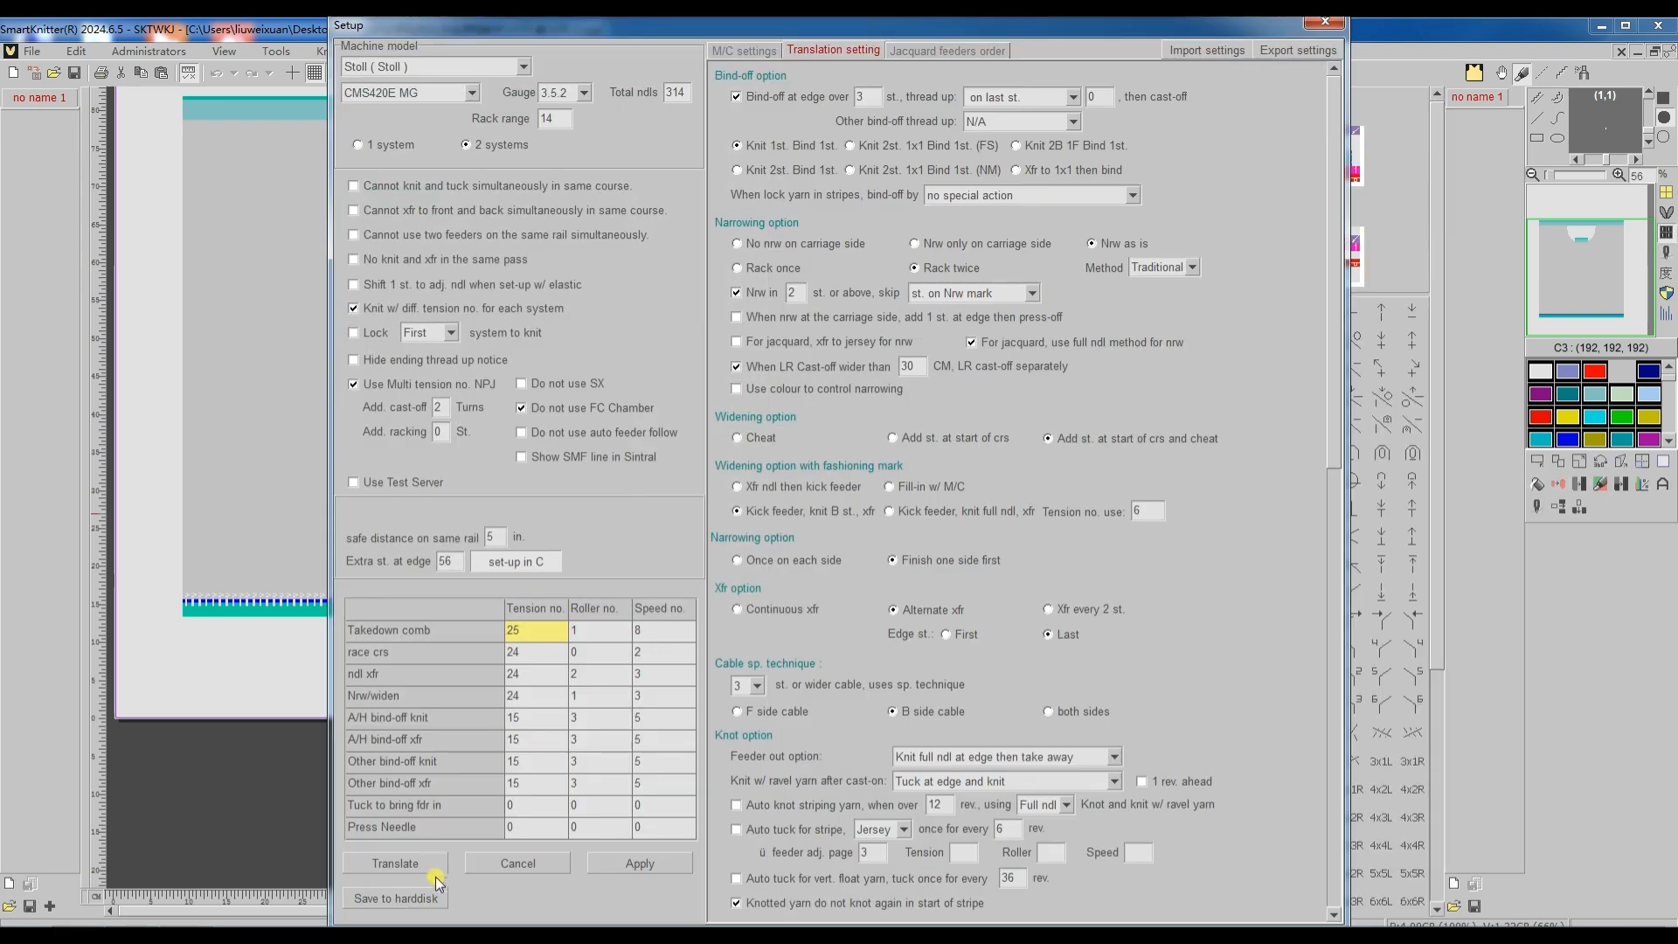
pyautogui.click(422, 867)
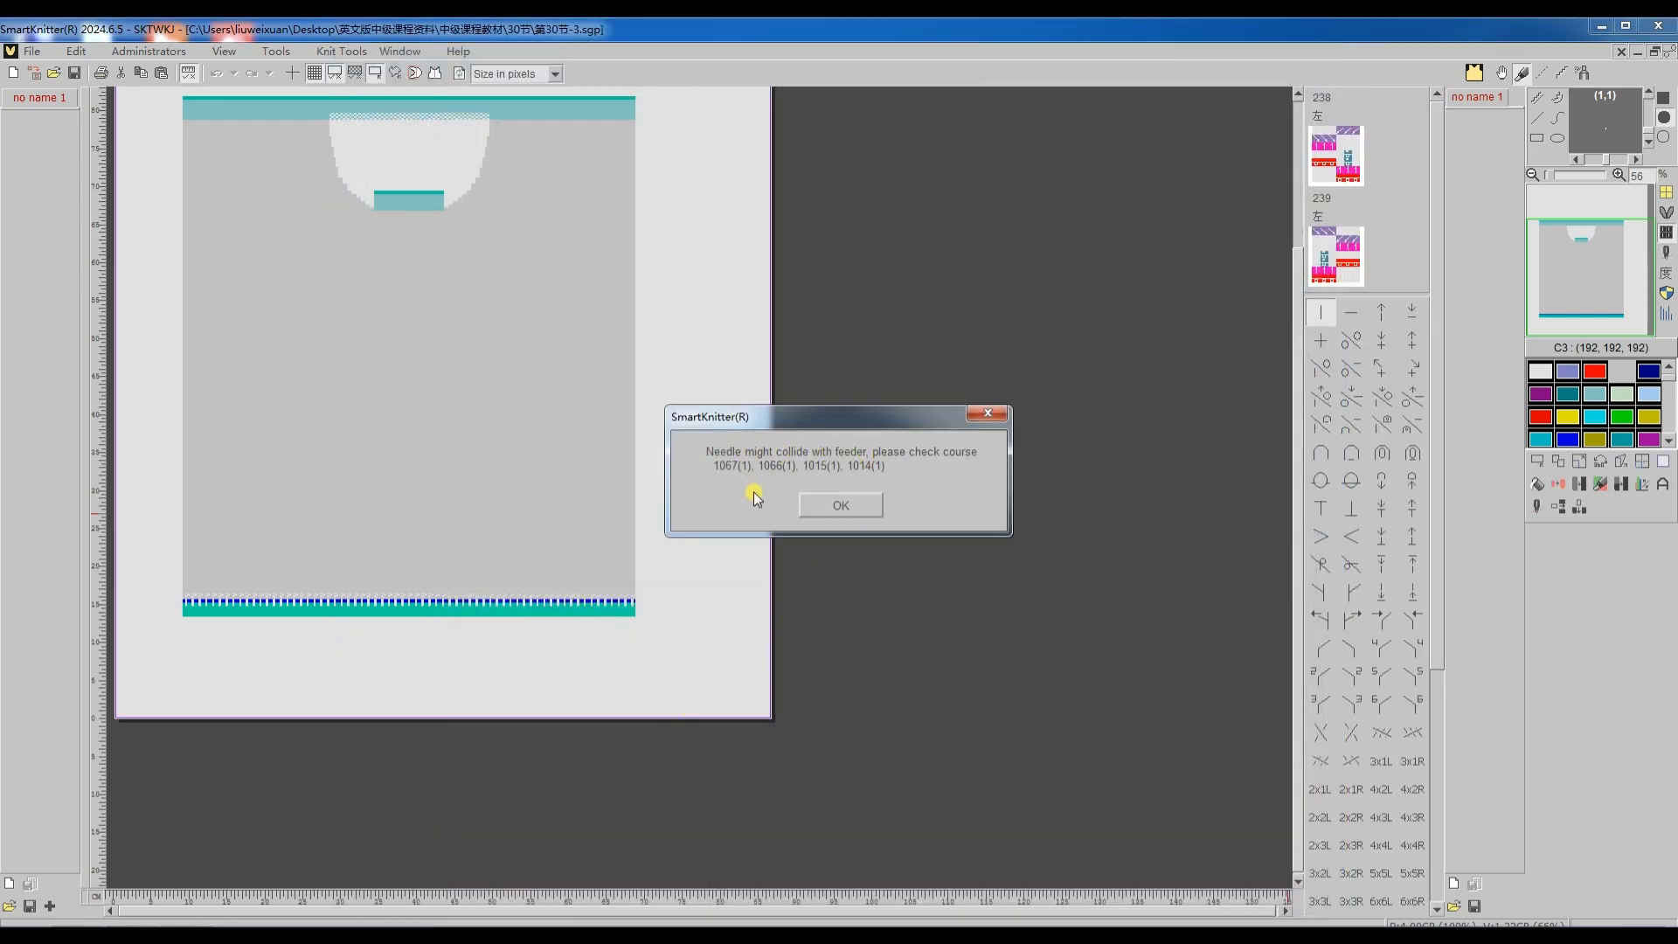
pyautogui.click(822, 502)
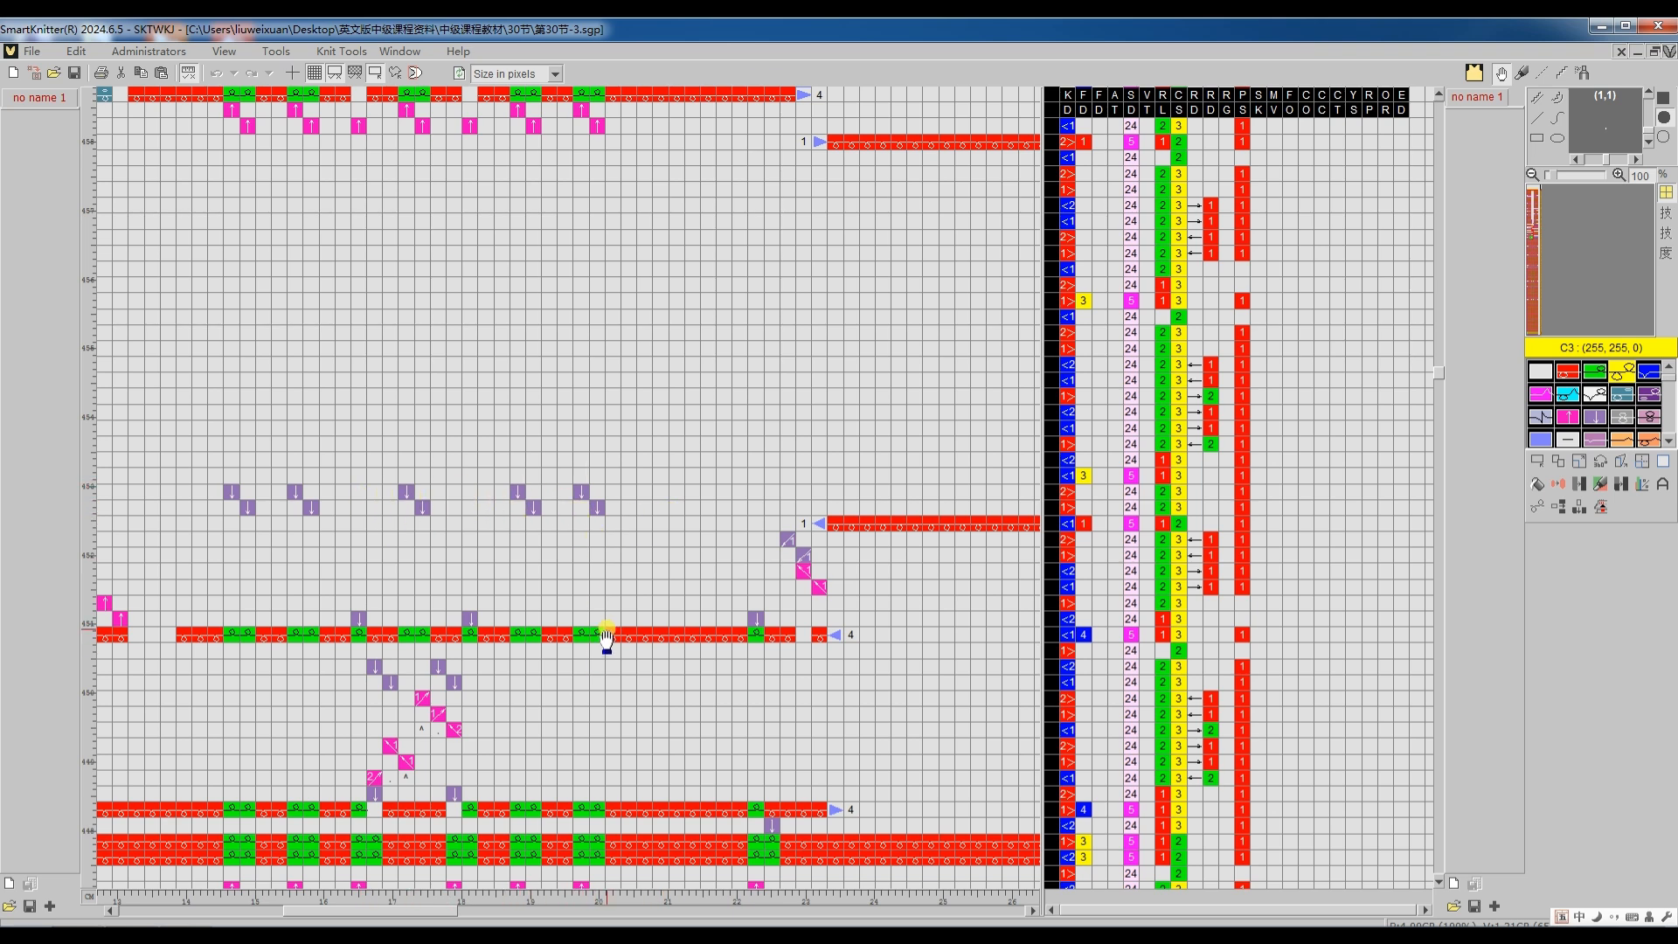
pyautogui.doubleClick(699, 631)
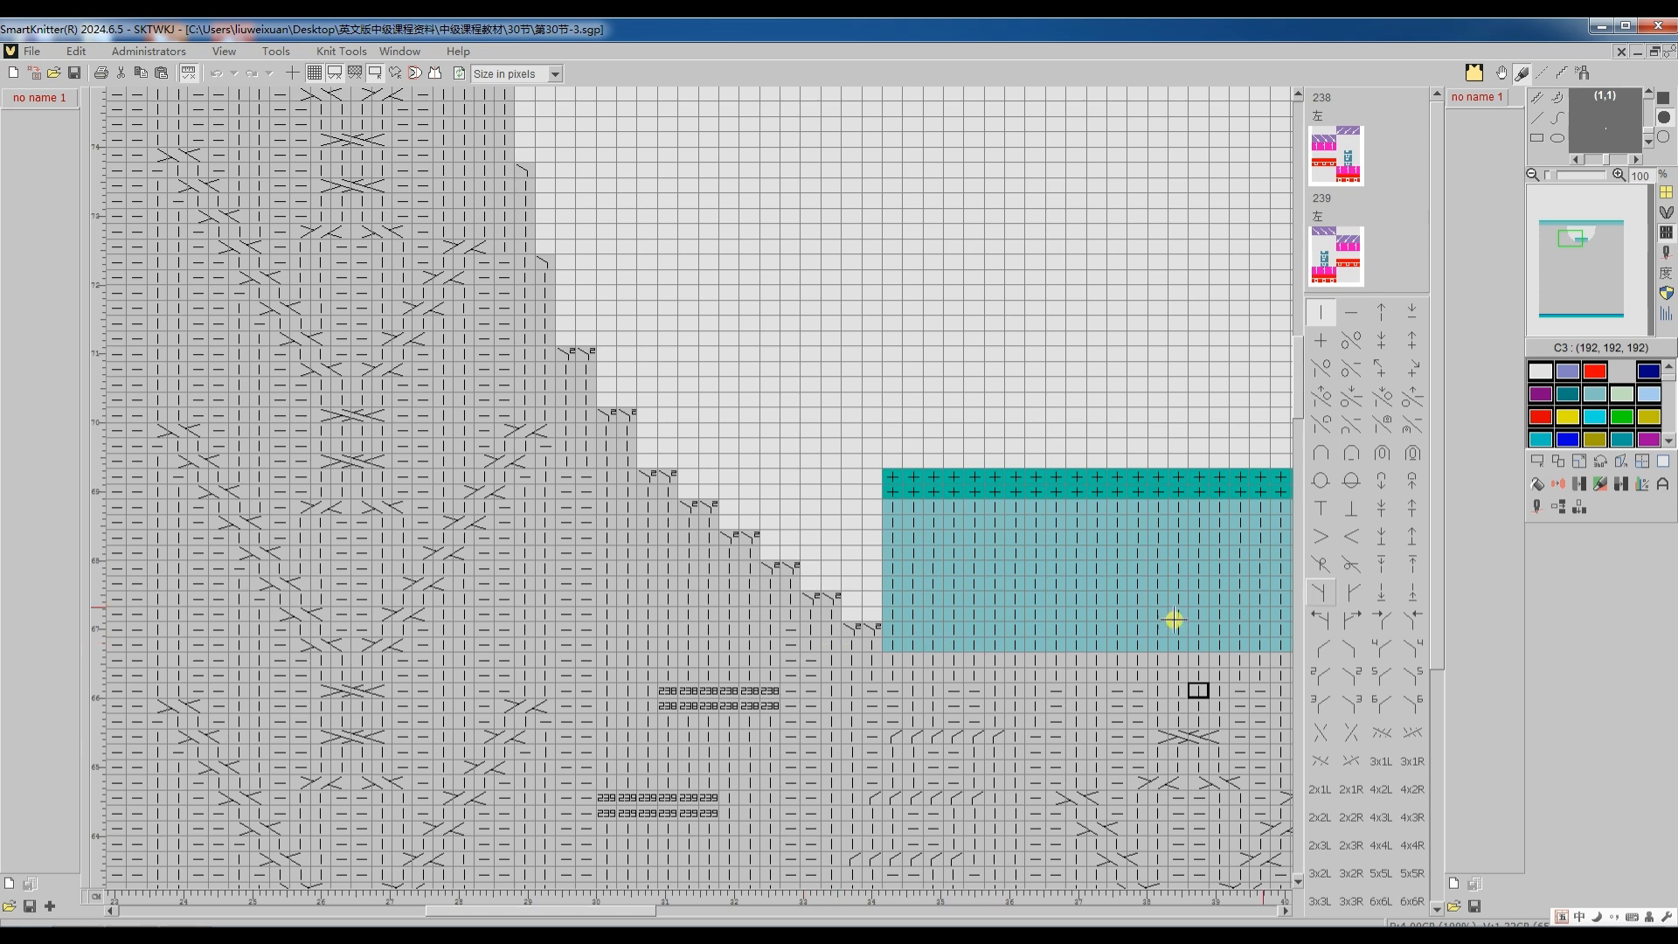
# Step: Enable "If possible, do ravel crs and cast-off first" for the 第30节-3 pattern, retranslate it, and inspect the neckline code
pyautogui.click(1536, 508)
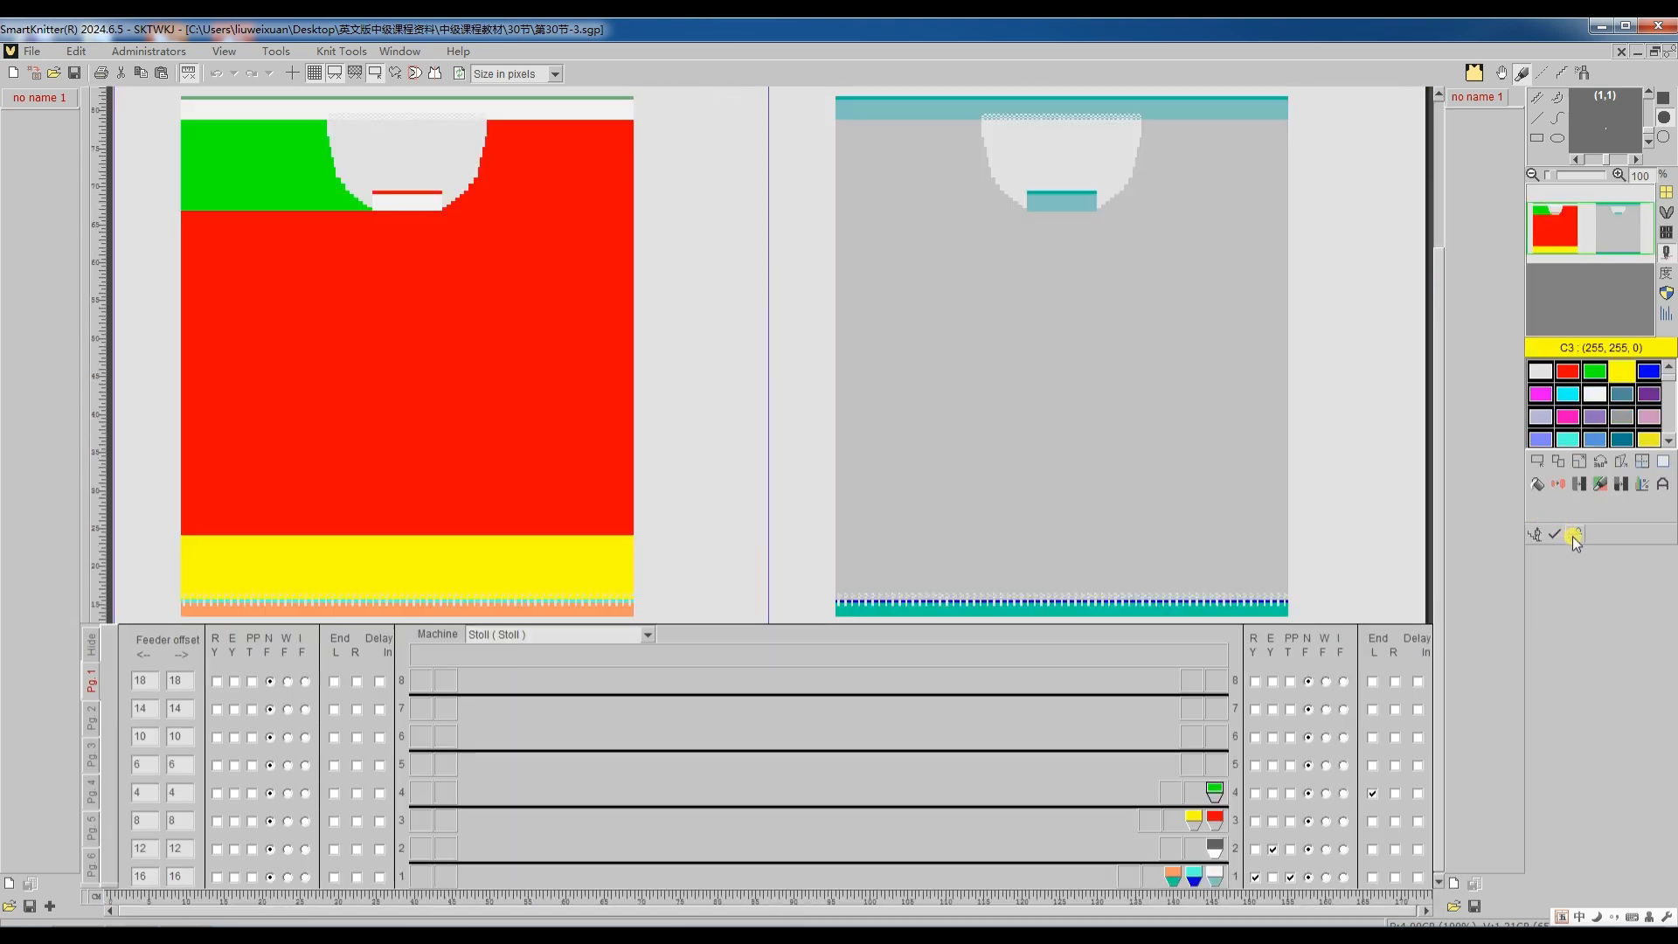
pyautogui.click(1571, 536)
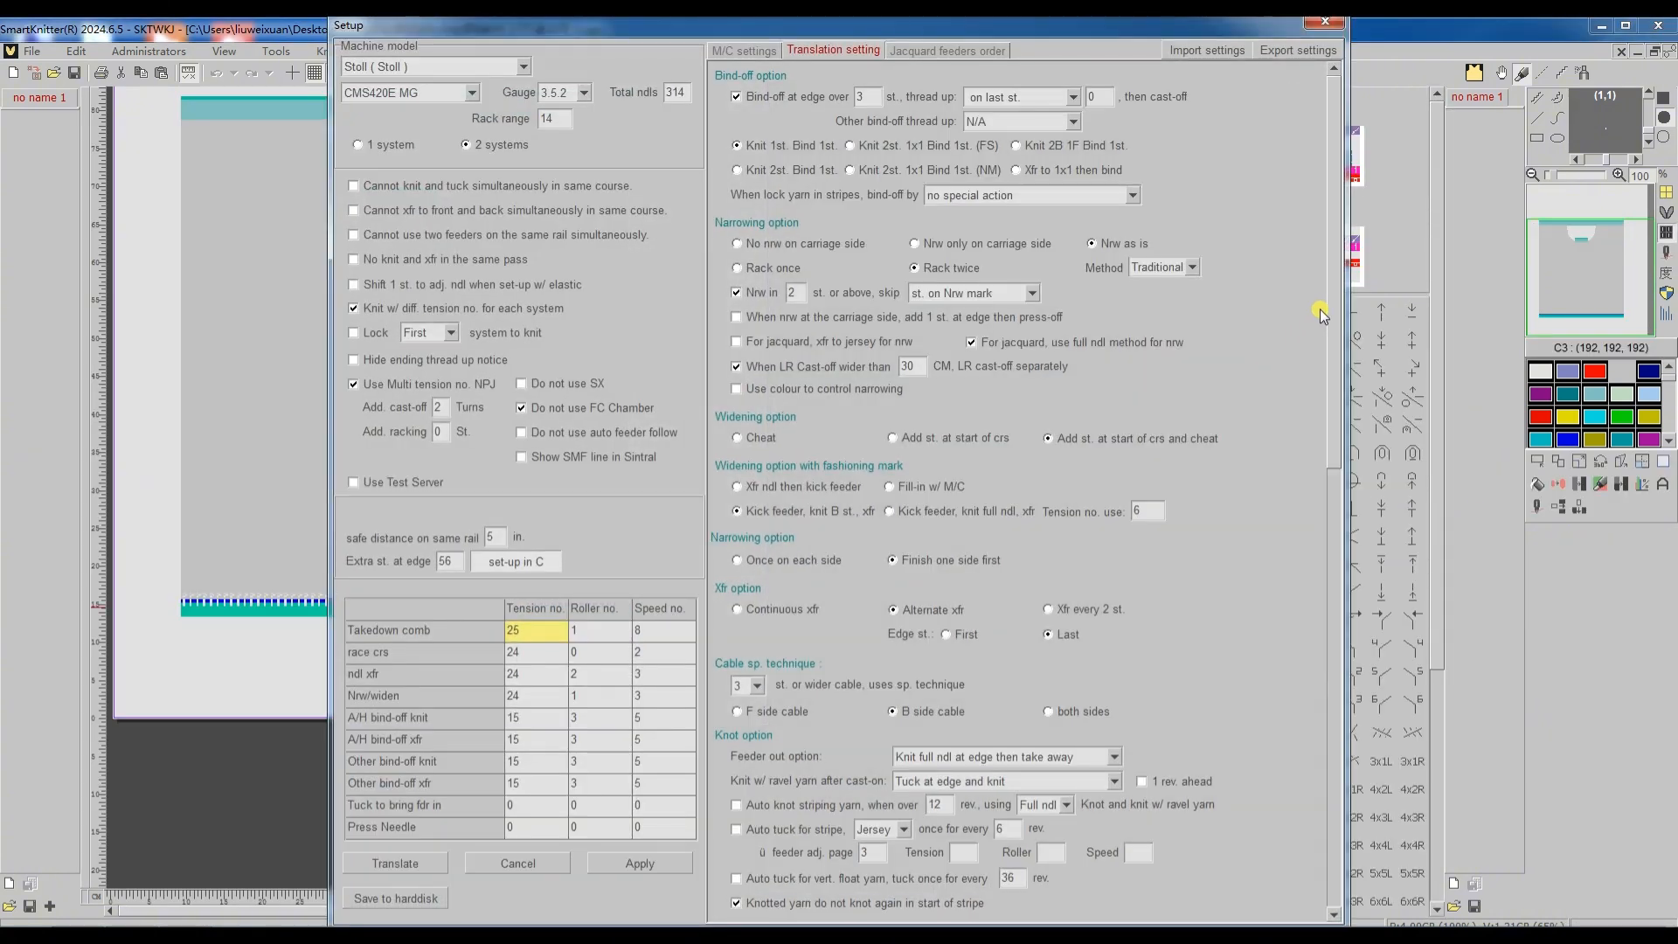
pyautogui.moveTo(1328, 301); pyautogui.dragTo(1342, 742)
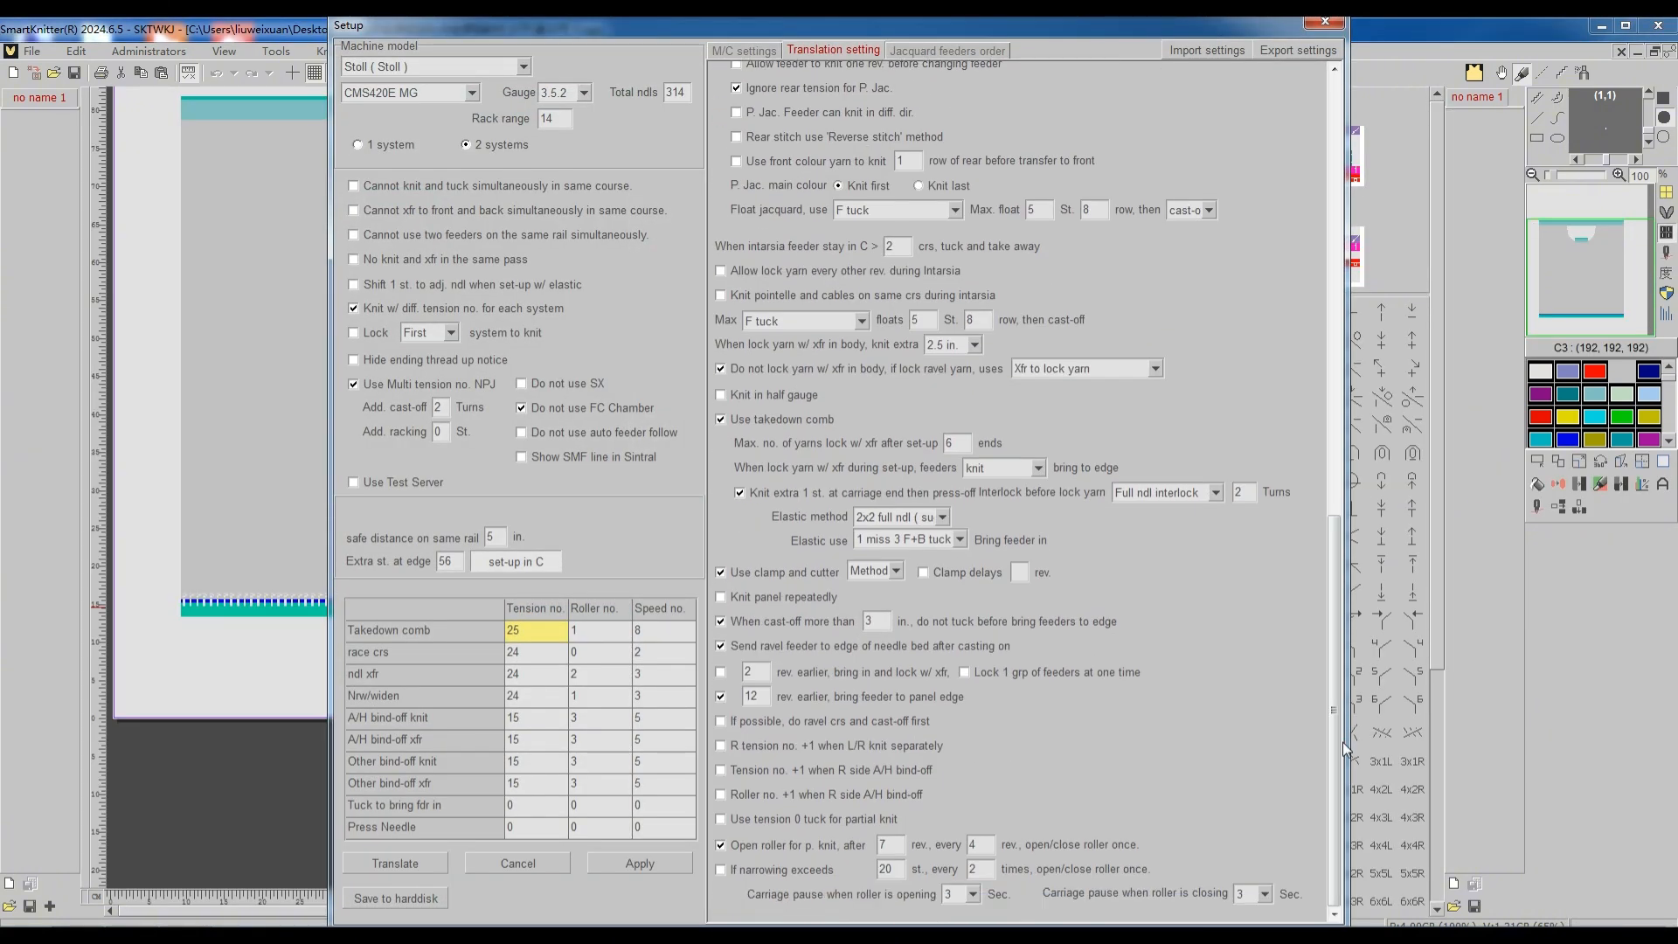
pyautogui.click(718, 722)
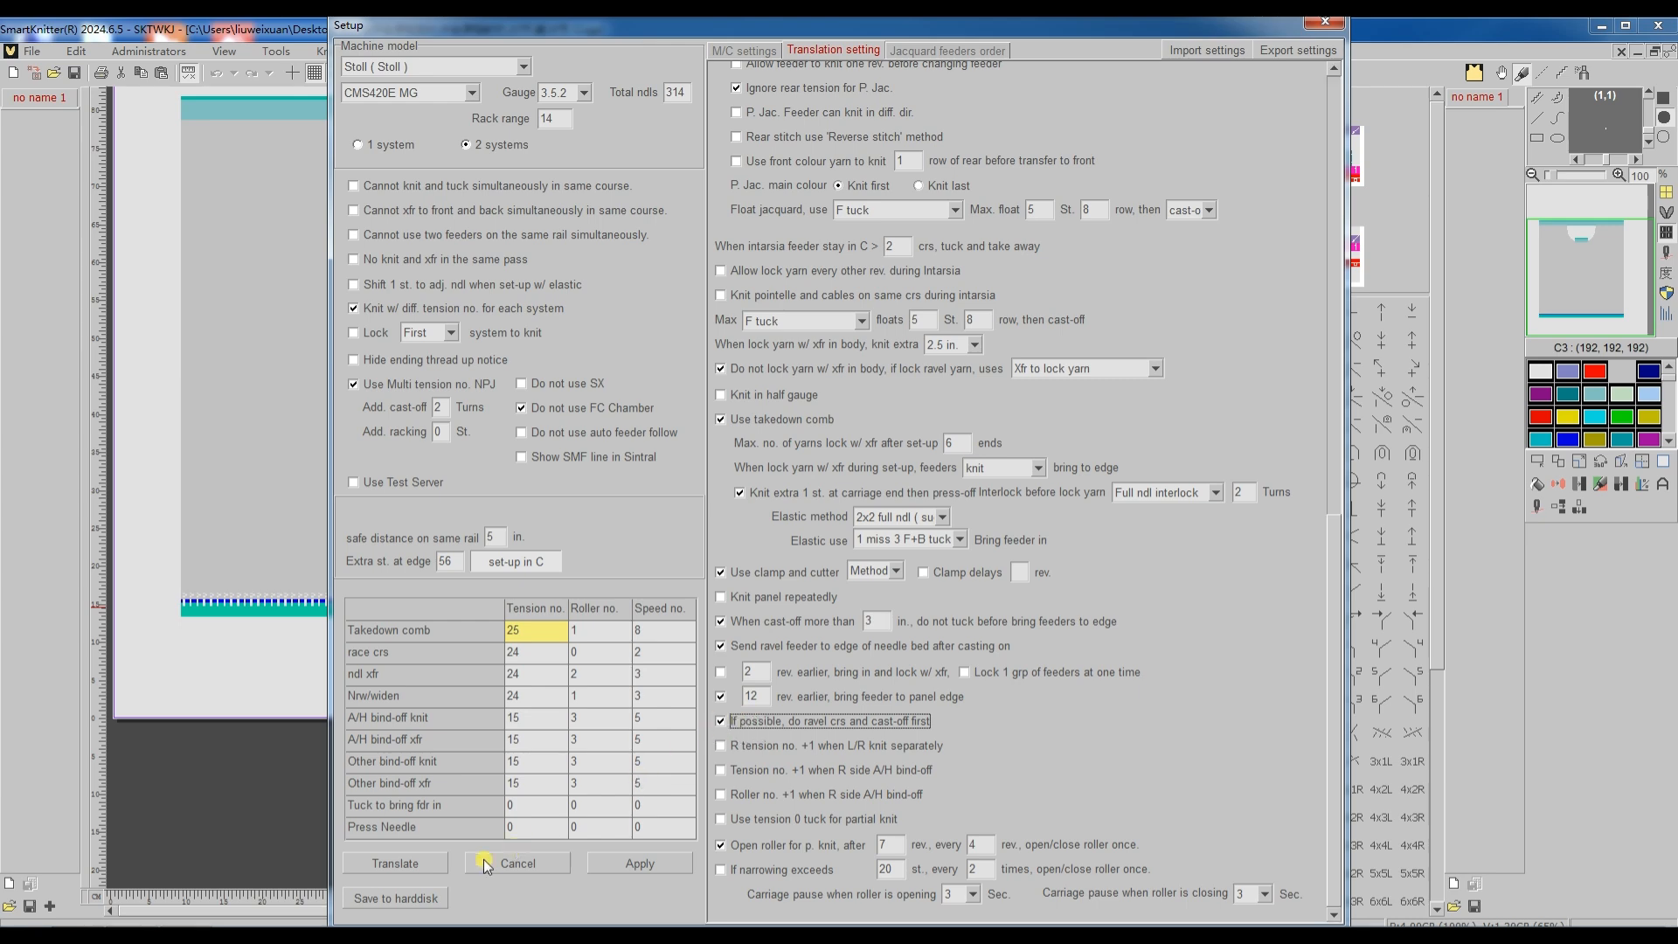
pyautogui.click(408, 868)
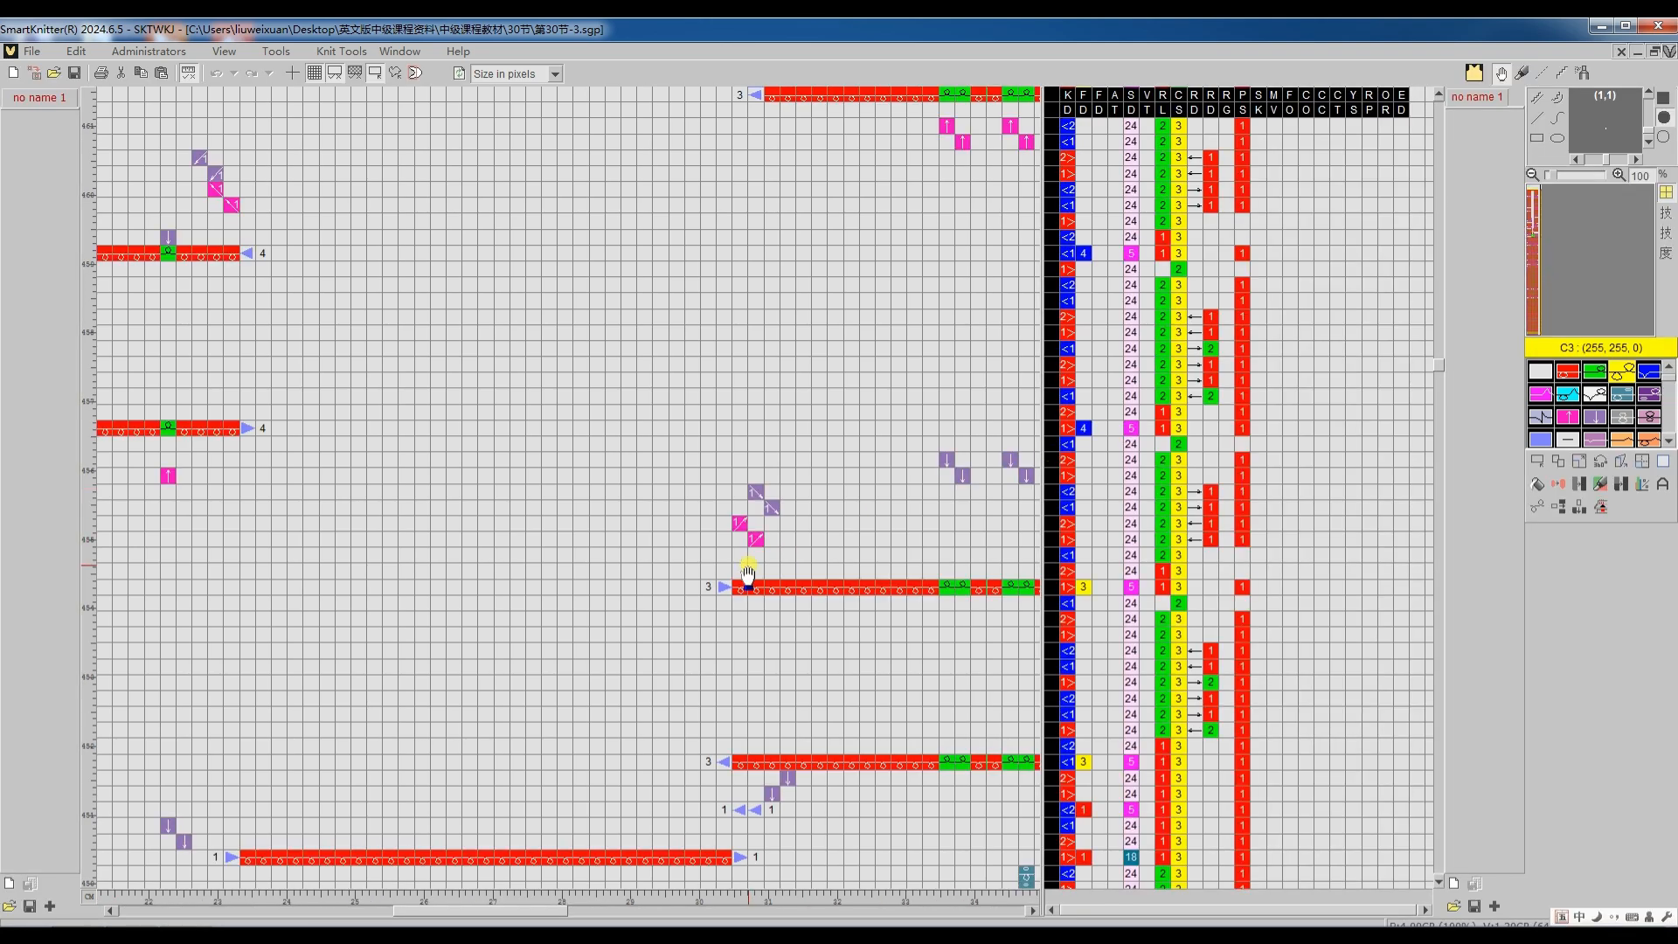
pyautogui.scroll(-6, 748, 574)
pyautogui.scroll(-2, 747, 579)
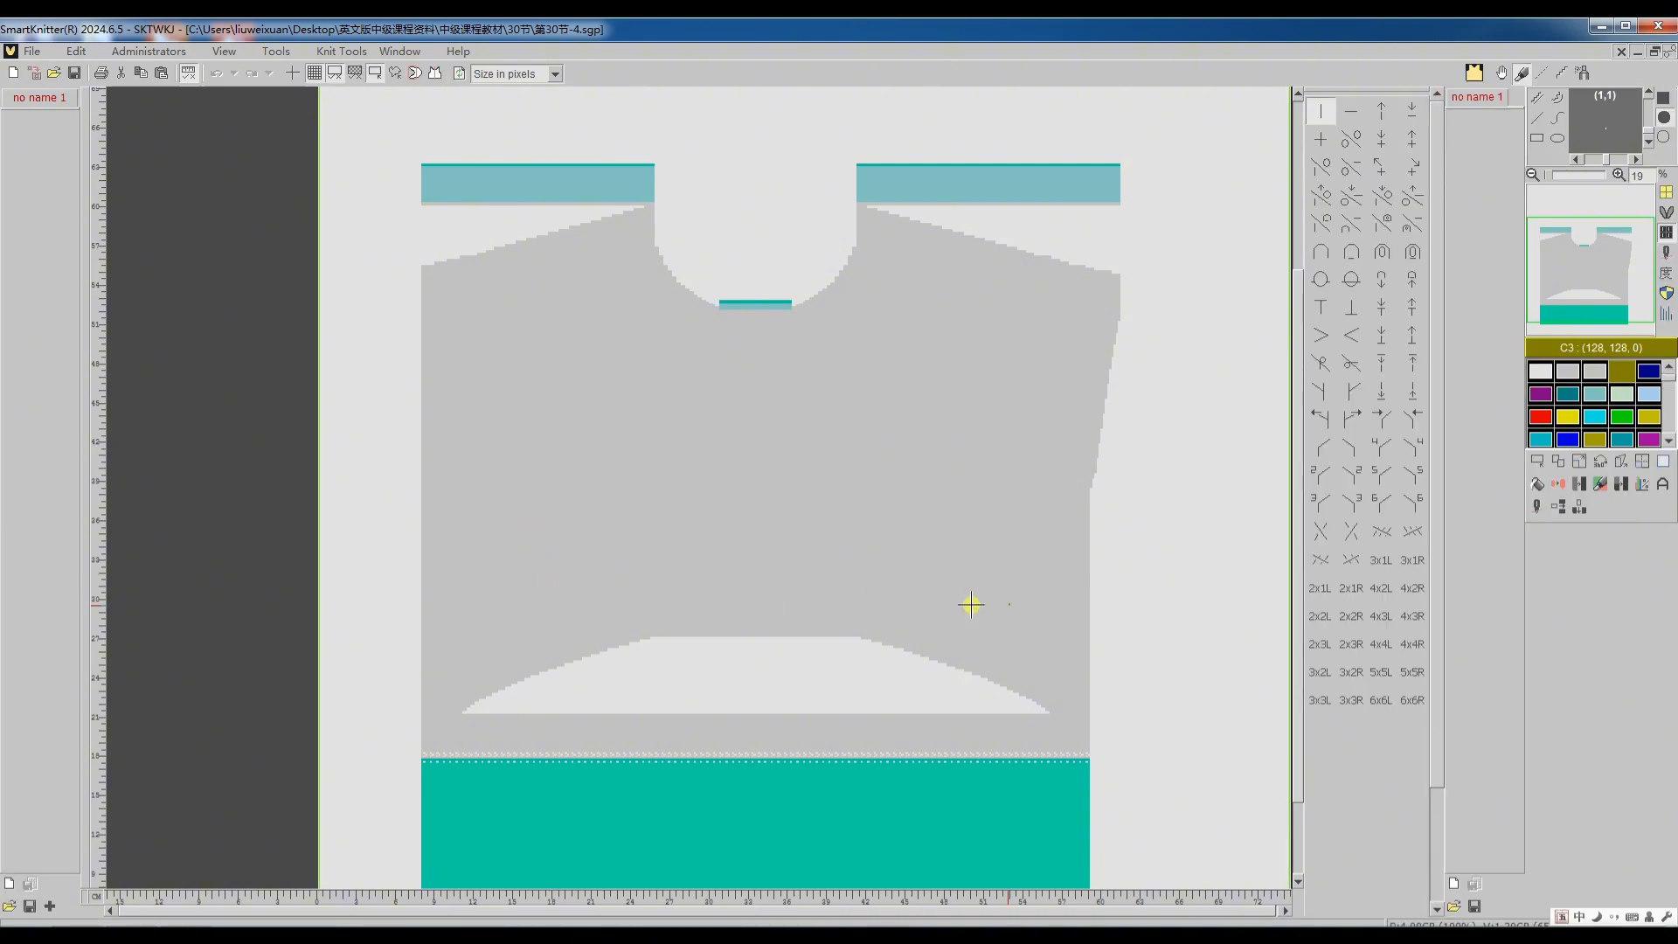
# Step: Translate the 第30节-4 pattern with its current settings and compare the tension numbers of feeders 3 and 4 along the split neckline
pyautogui.click(1533, 509)
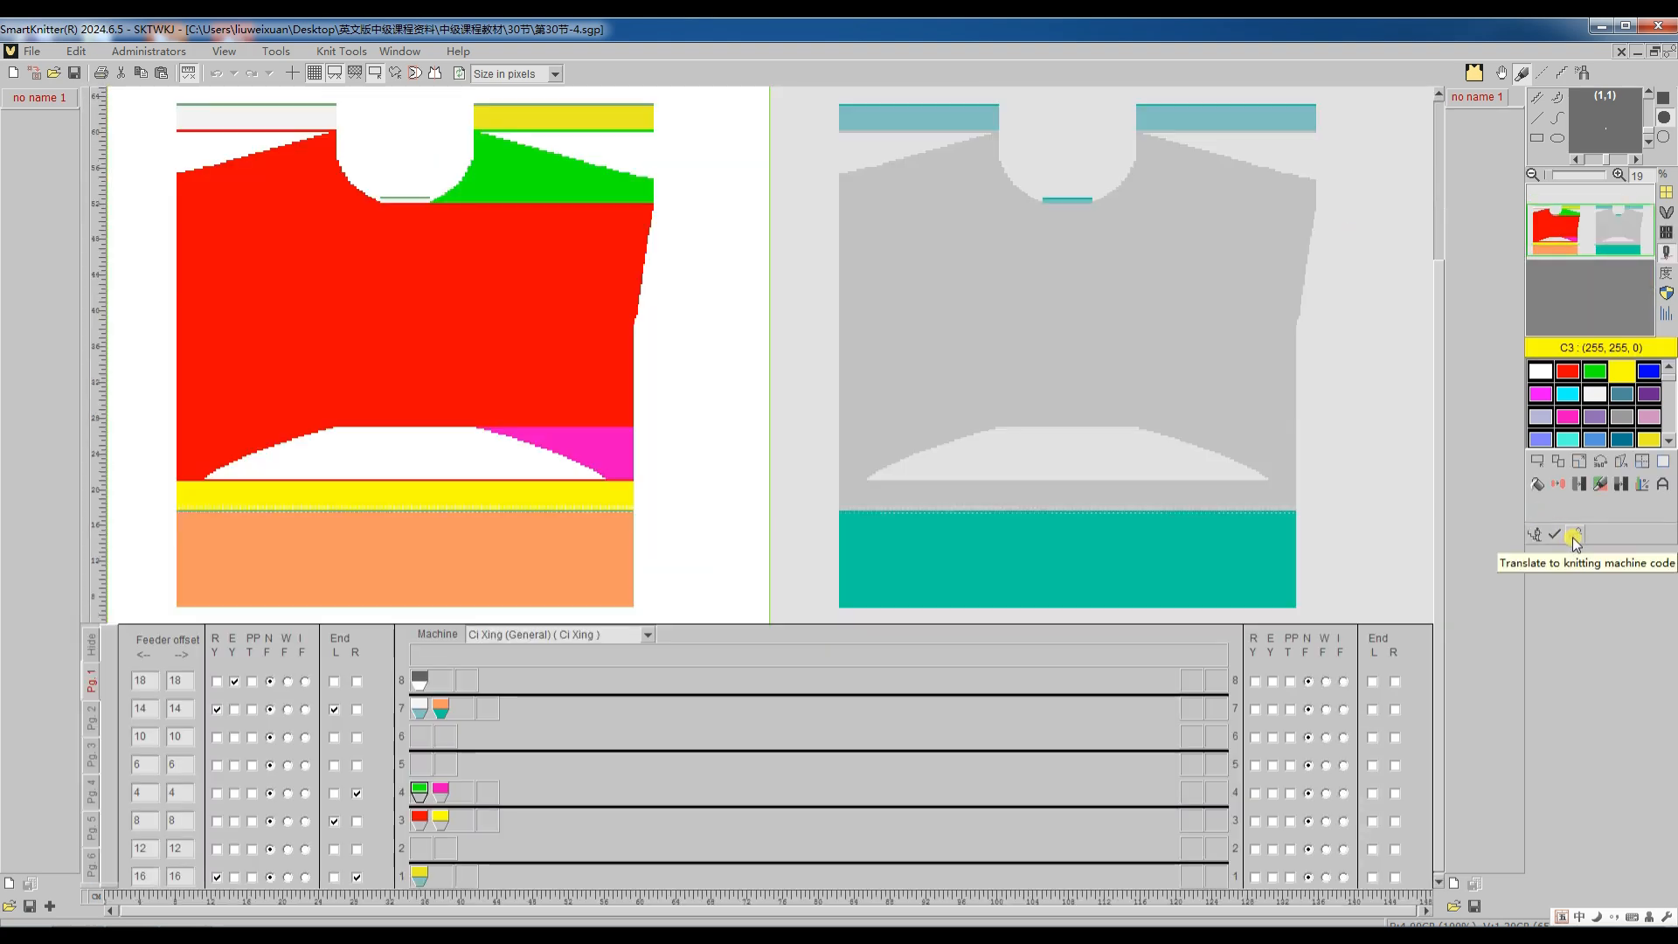
pyautogui.click(1572, 537)
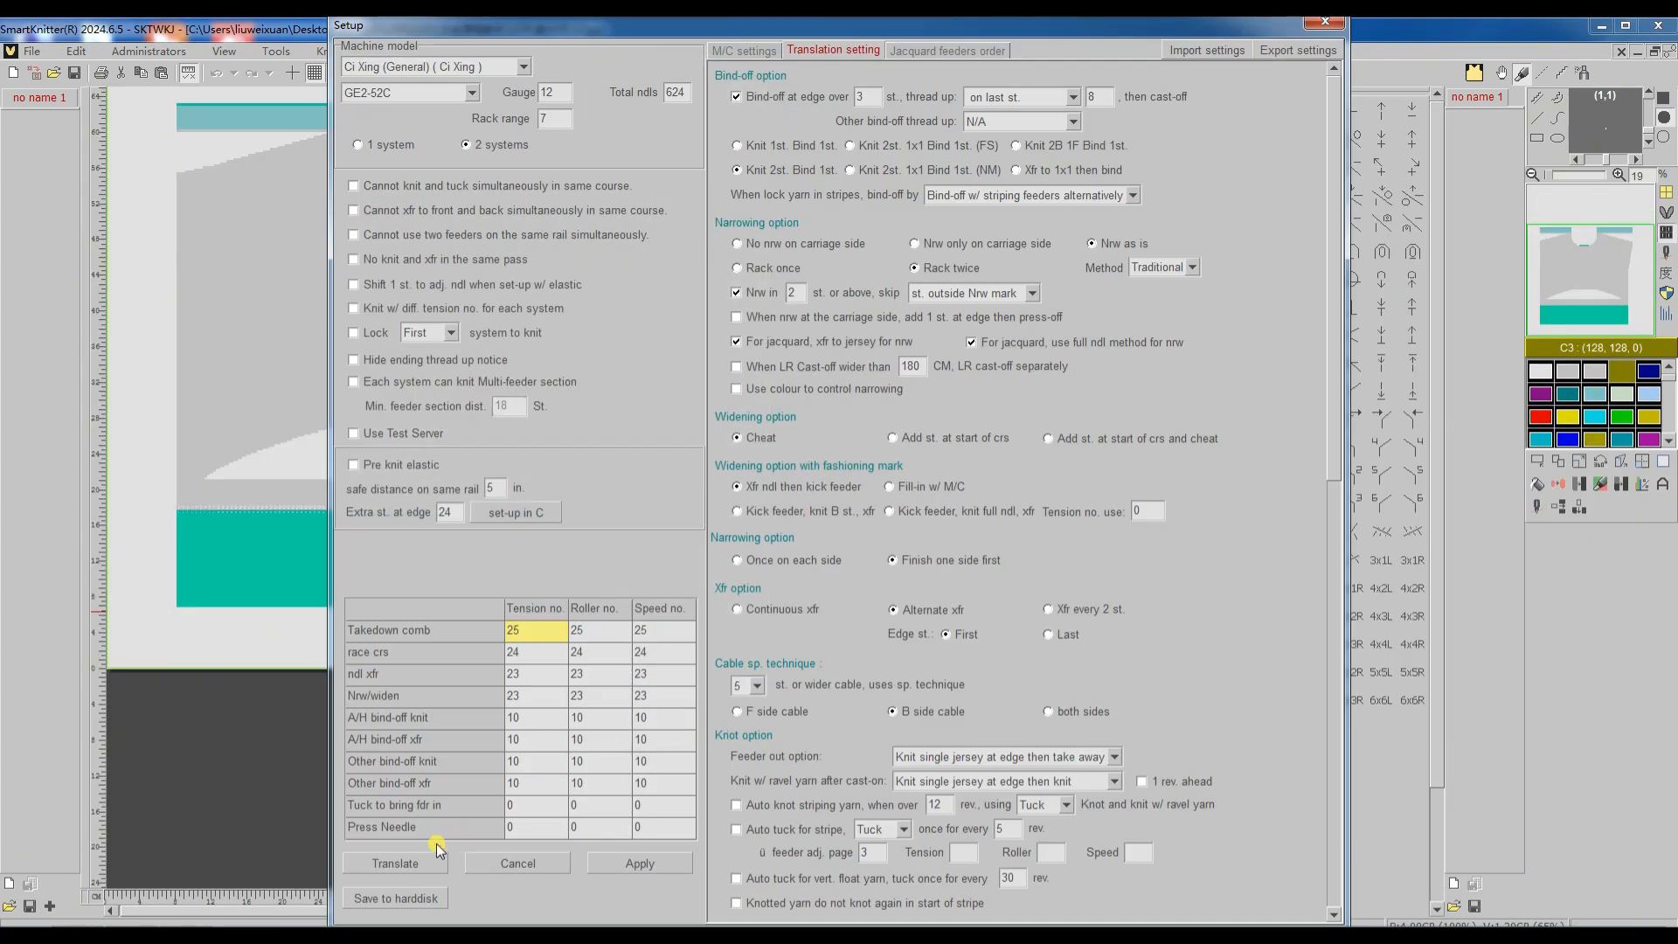
pyautogui.click(434, 861)
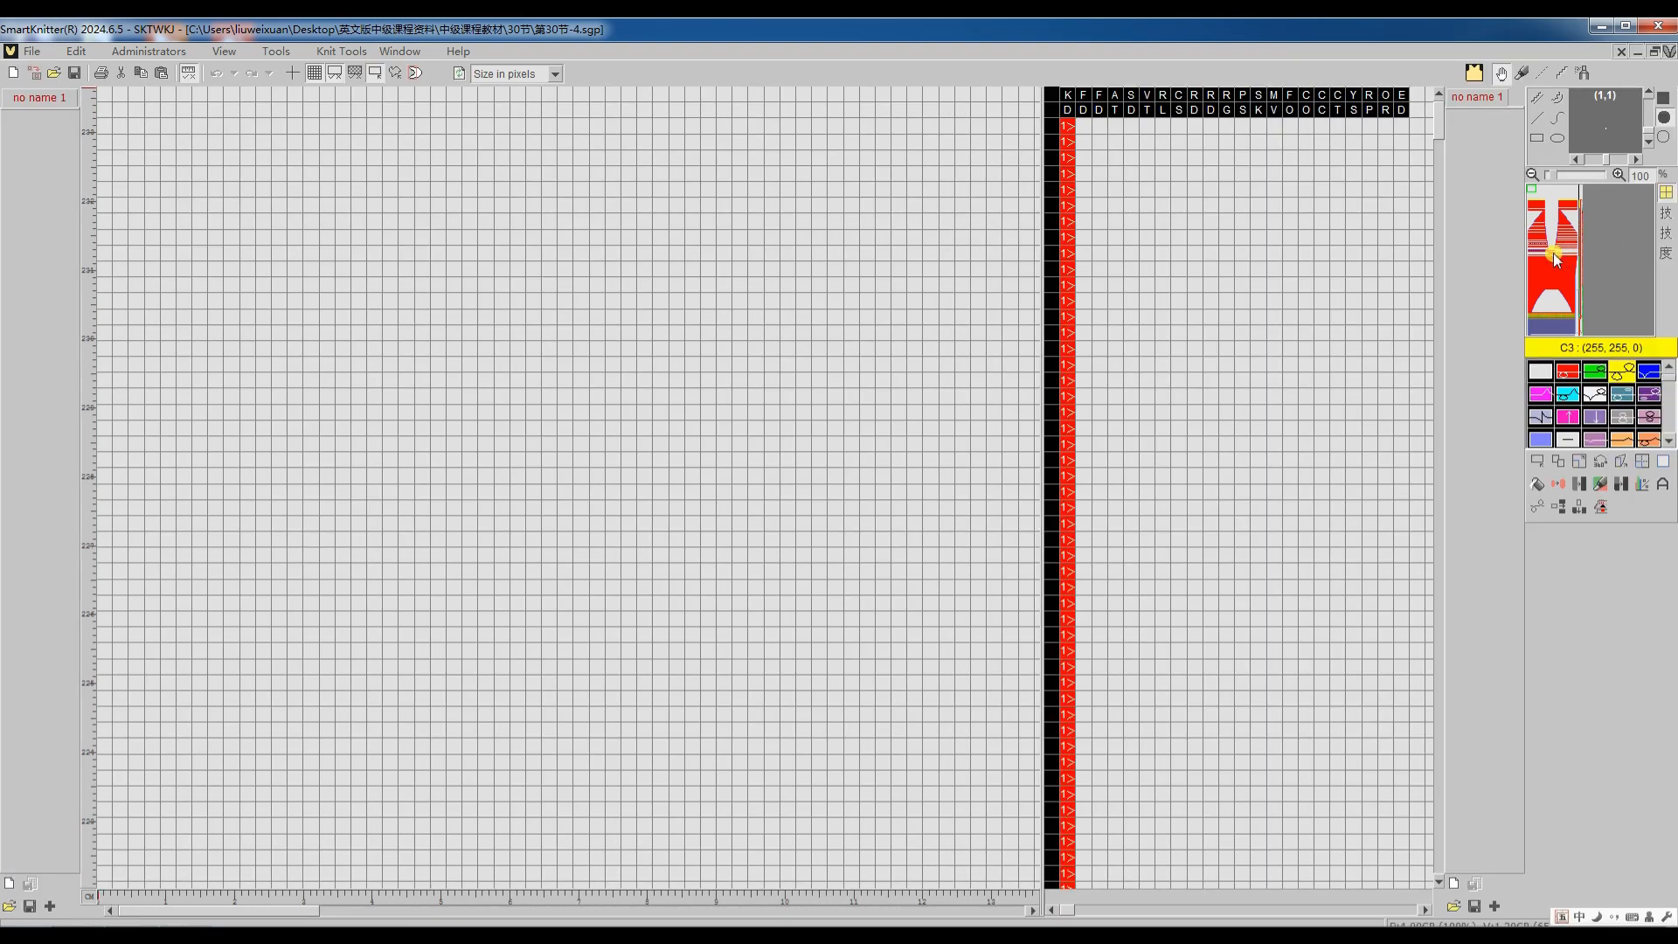
pyautogui.scroll(-3, 756, 502)
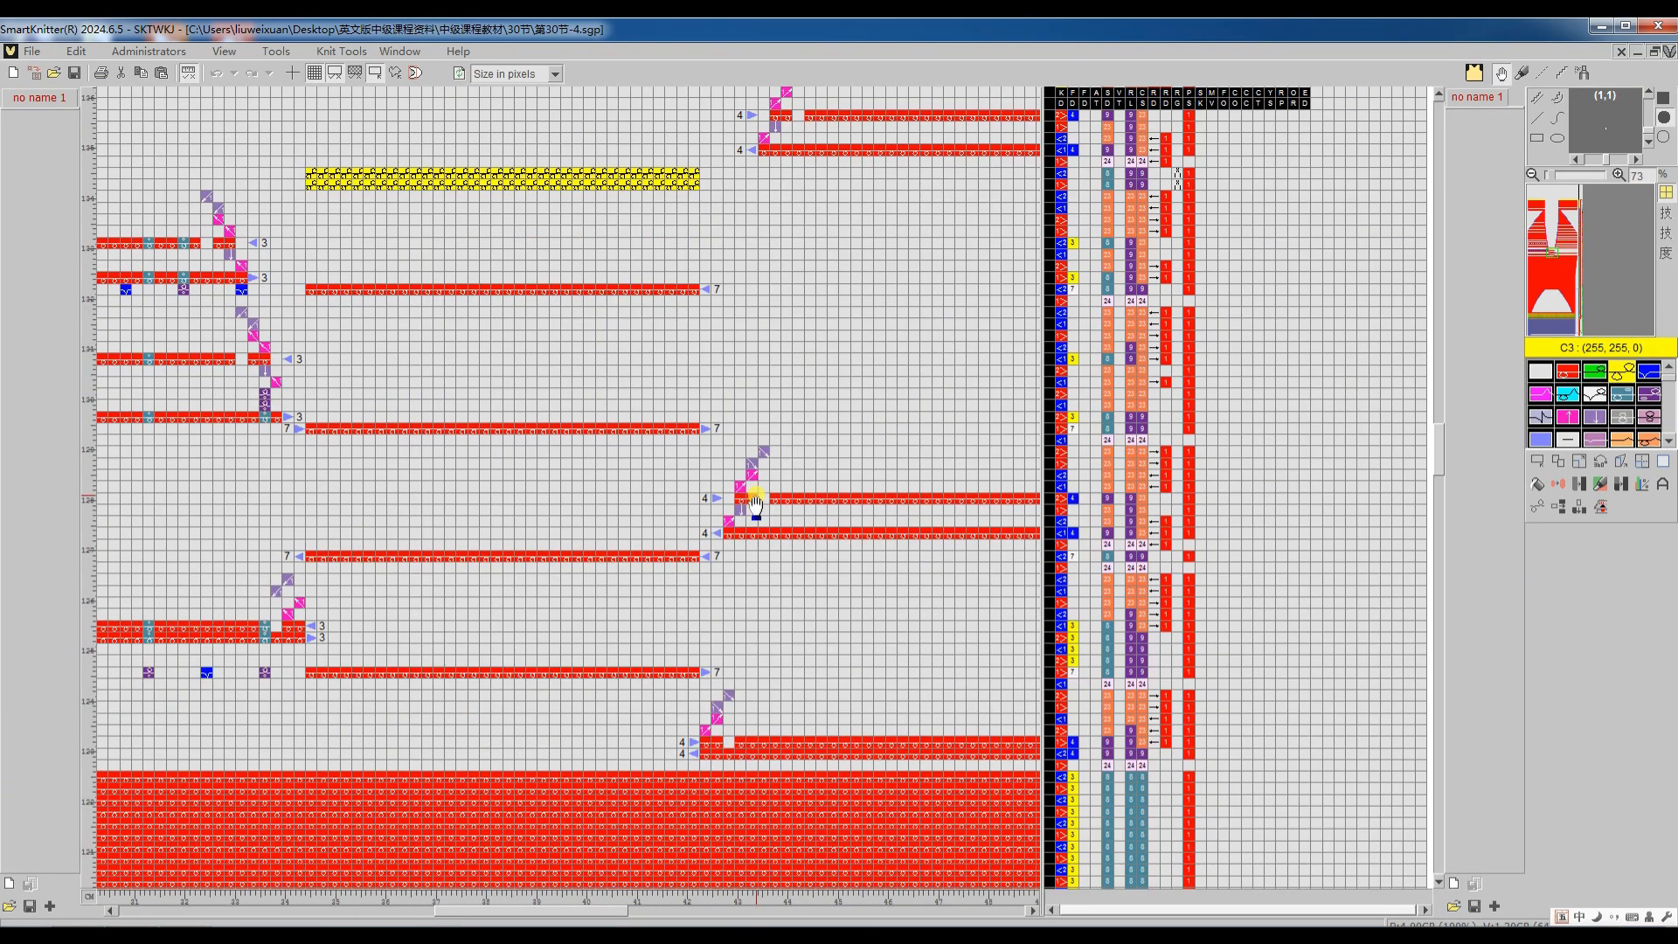
pyautogui.scroll(5, 794, 761)
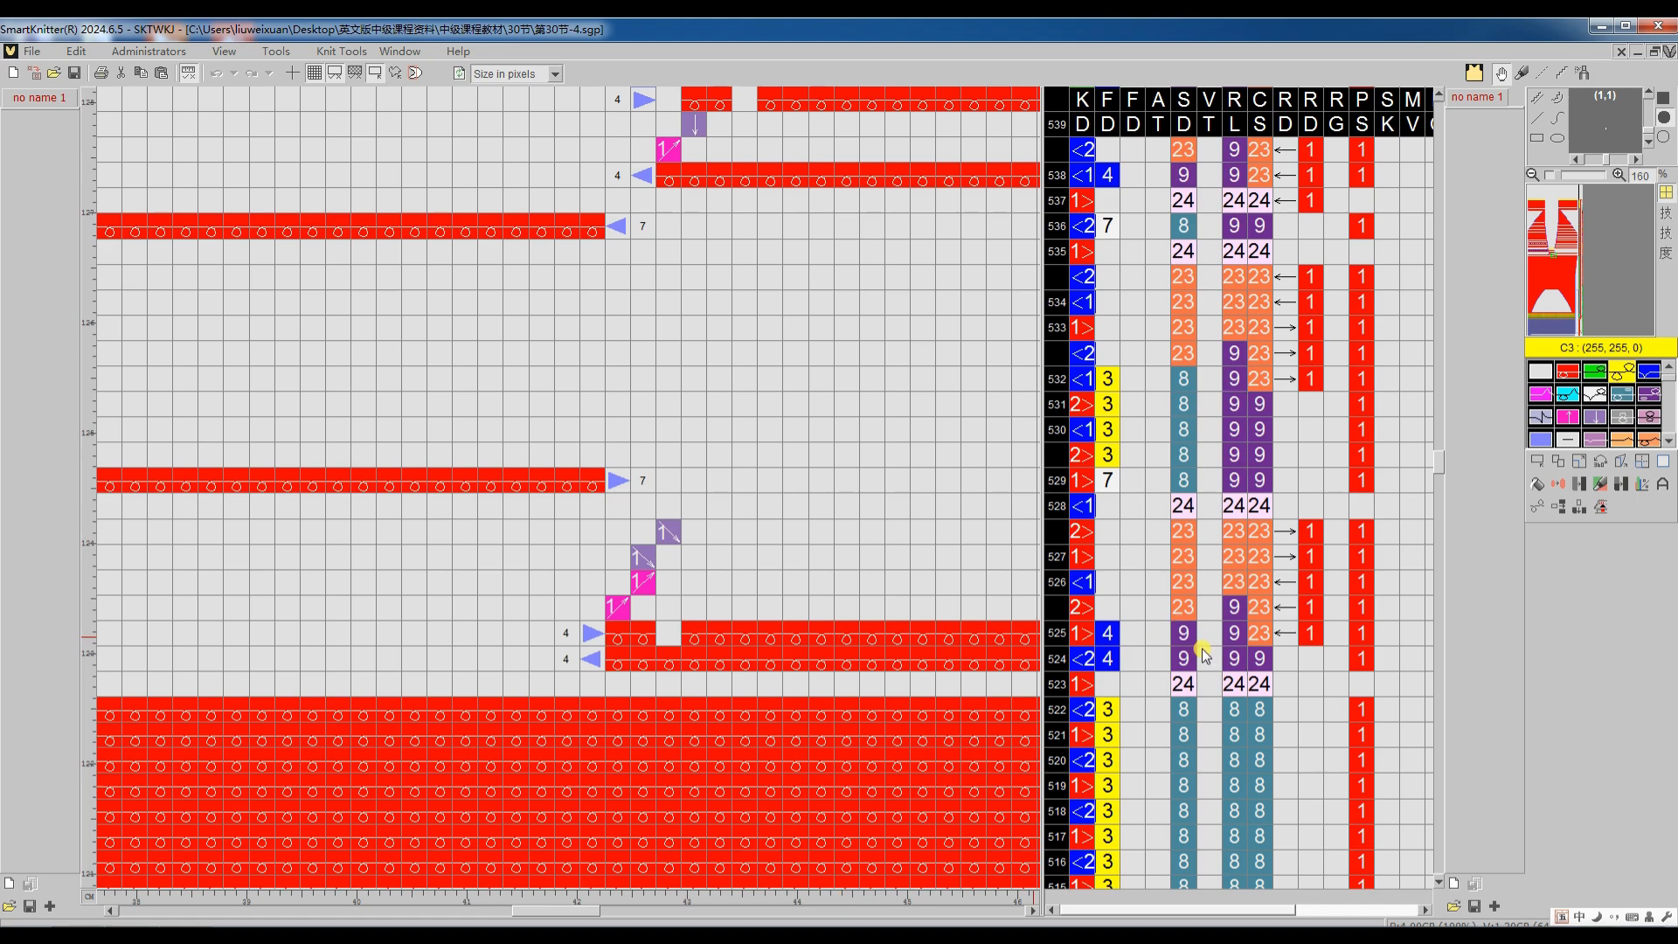
pyautogui.scroll(-5, 991, 621)
pyautogui.scroll(4, 542, 307)
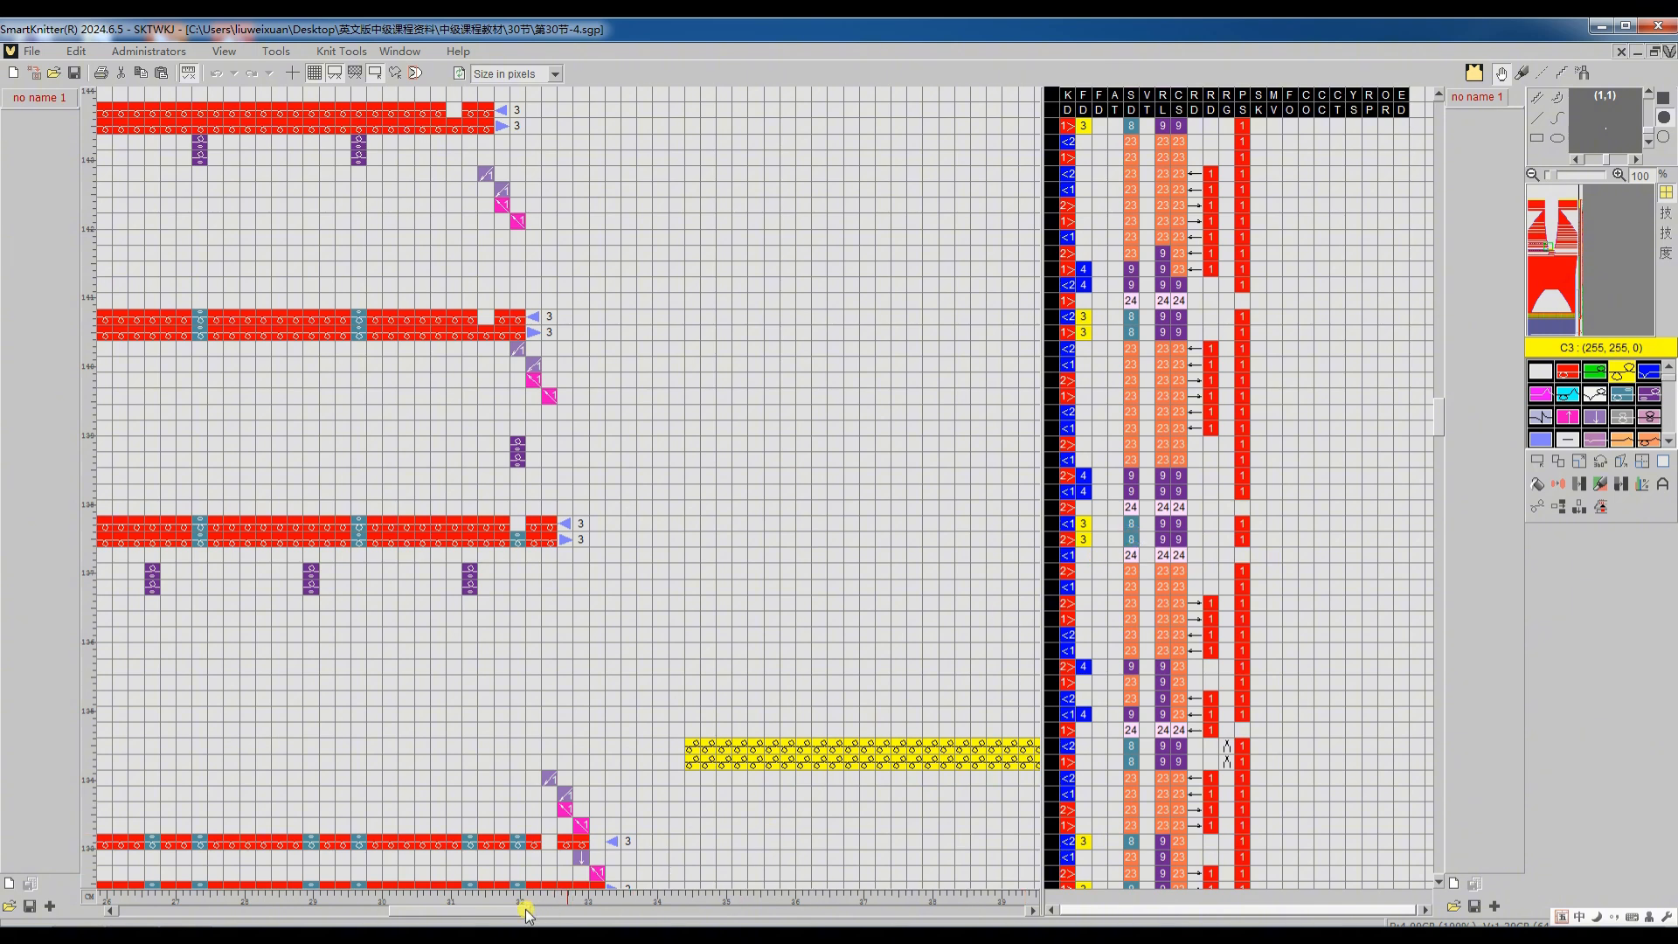
pyautogui.moveTo(498, 913); pyautogui.dragTo(585, 913)
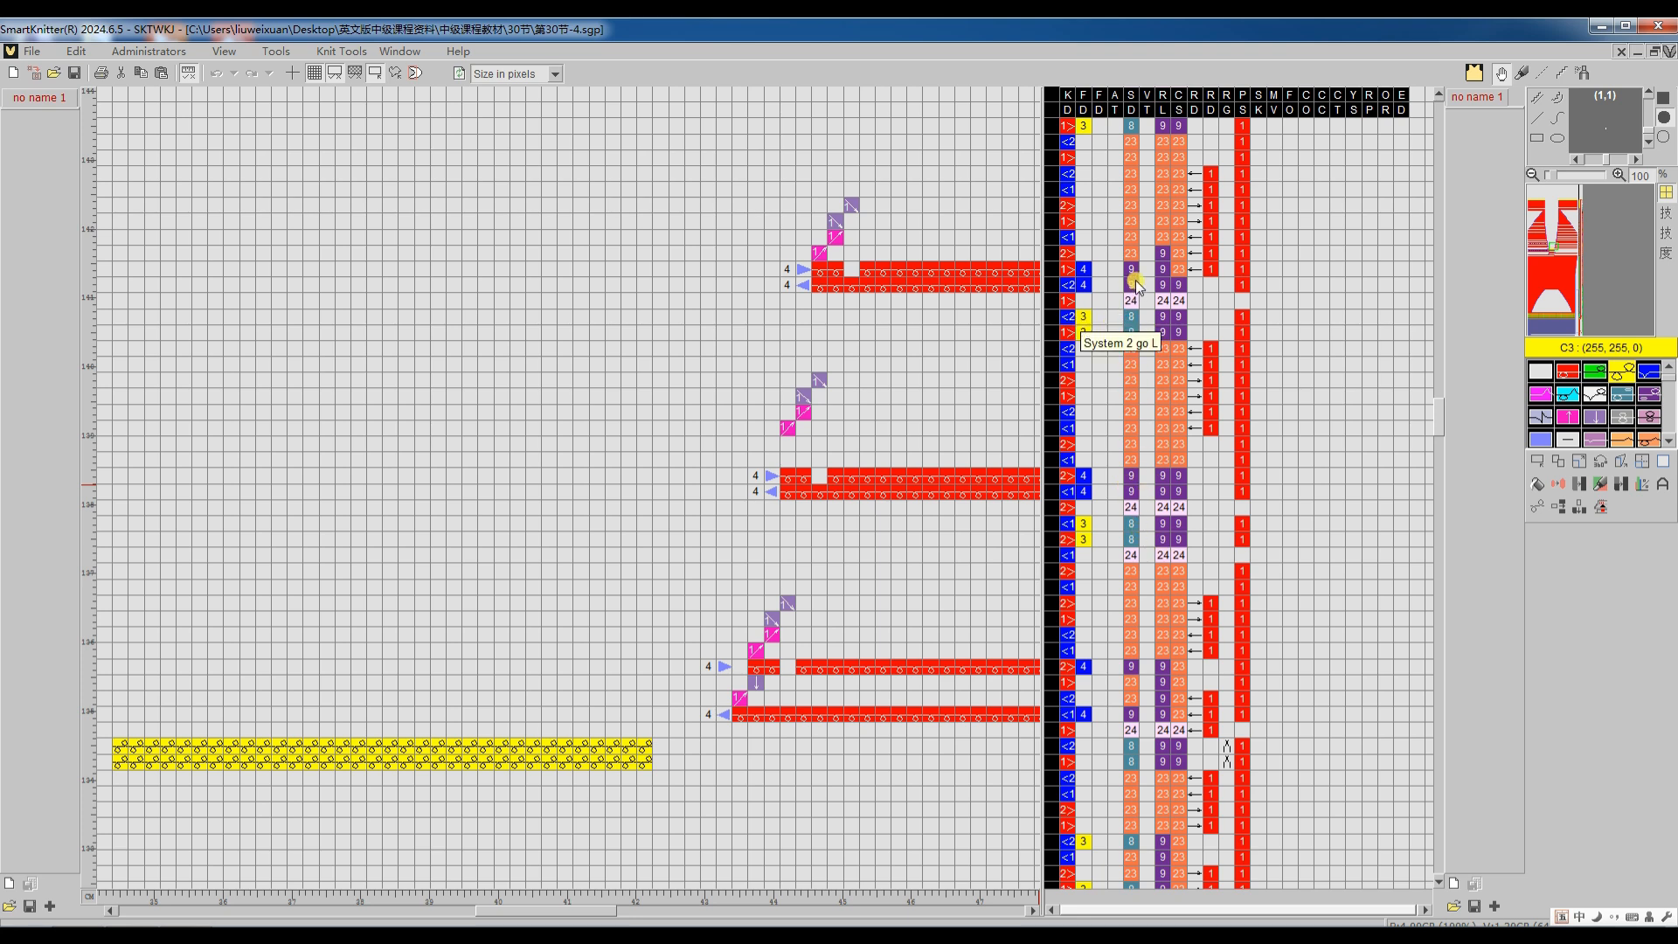
pyautogui.scroll(4, 1111, 284)
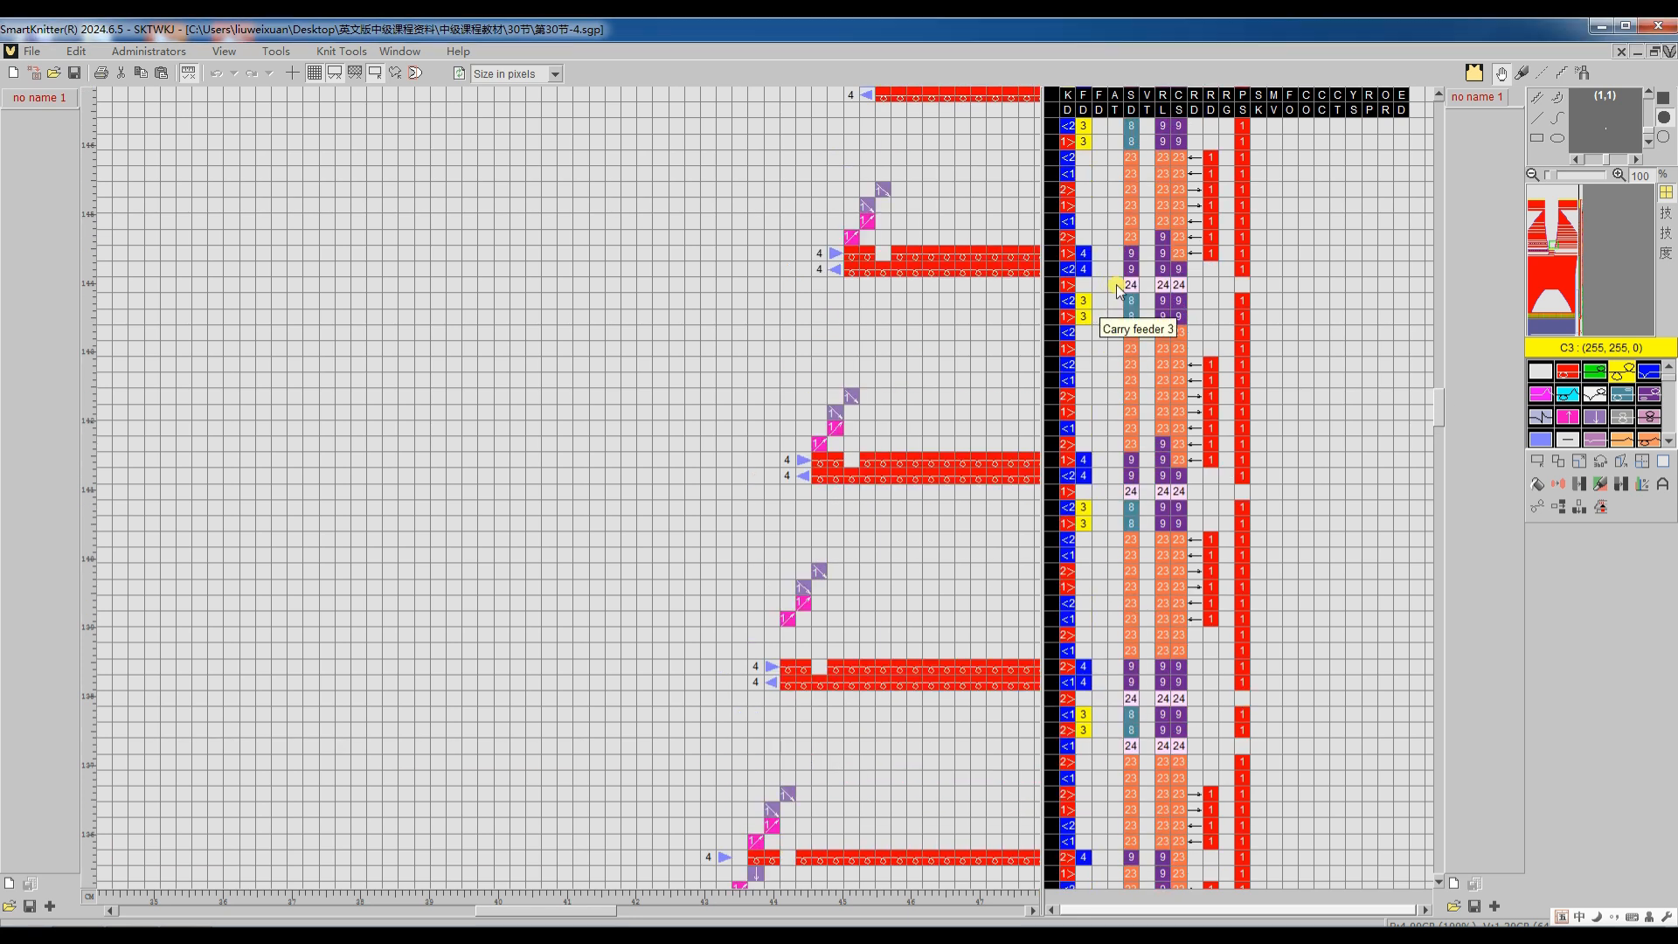
# Step: Disable "R tension no. +1 when L/R knit separately" for the 第30节-4 pattern, retranslate it, and inspect the neckline tension numbers
pyautogui.press('Tab')
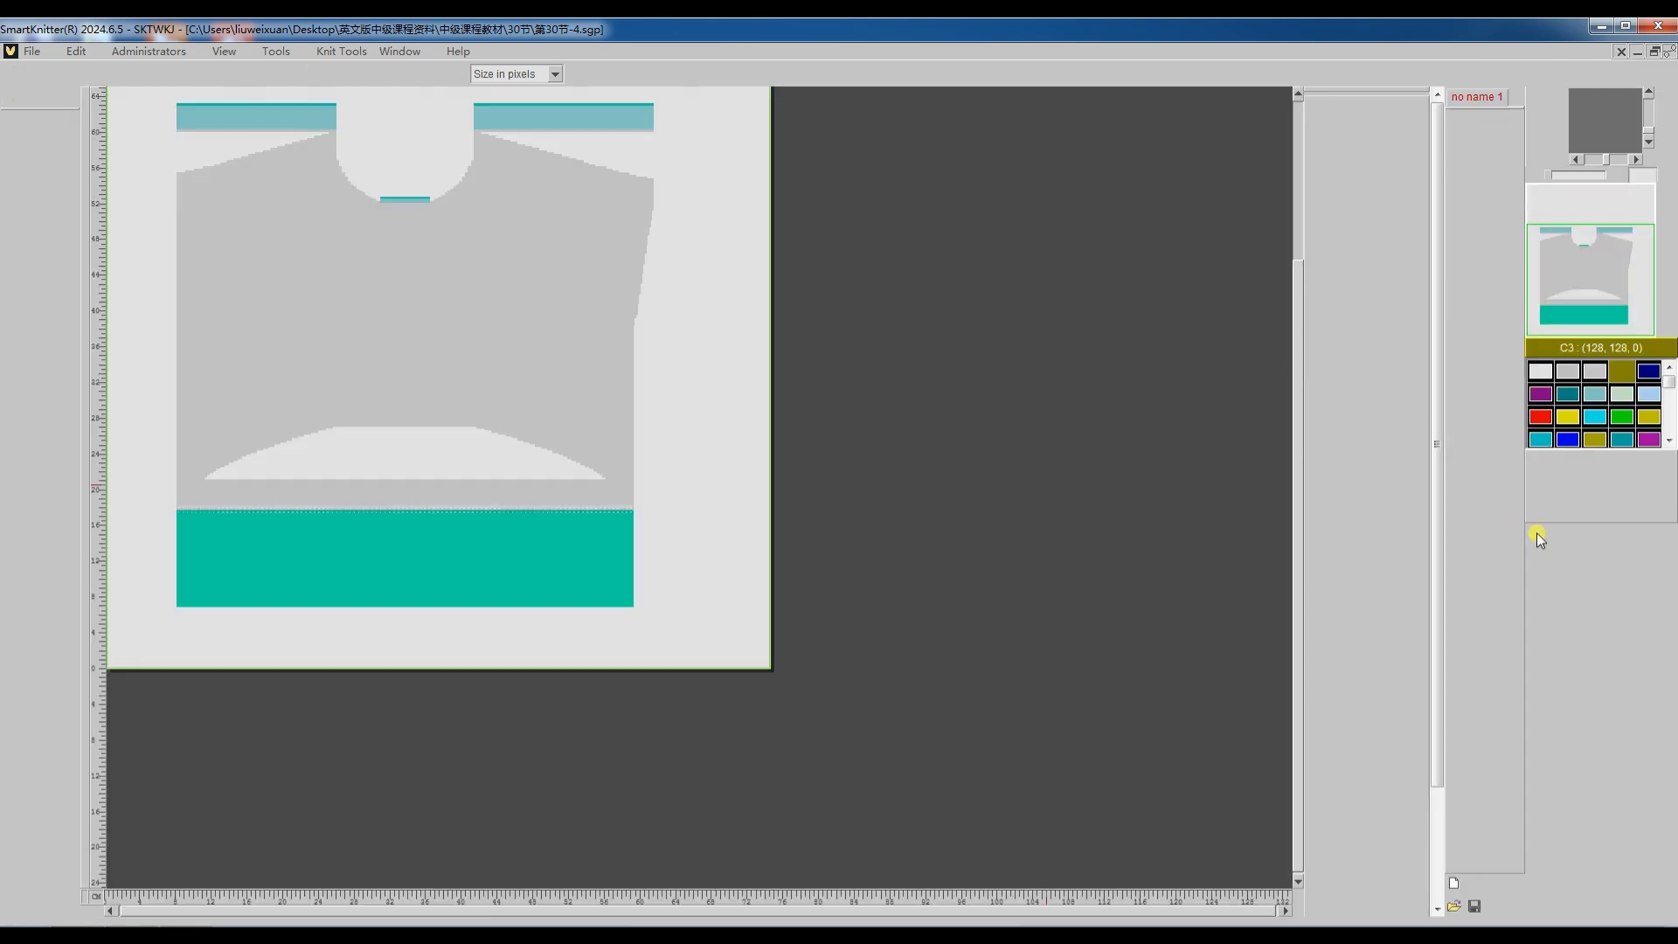
pyautogui.click(1539, 512)
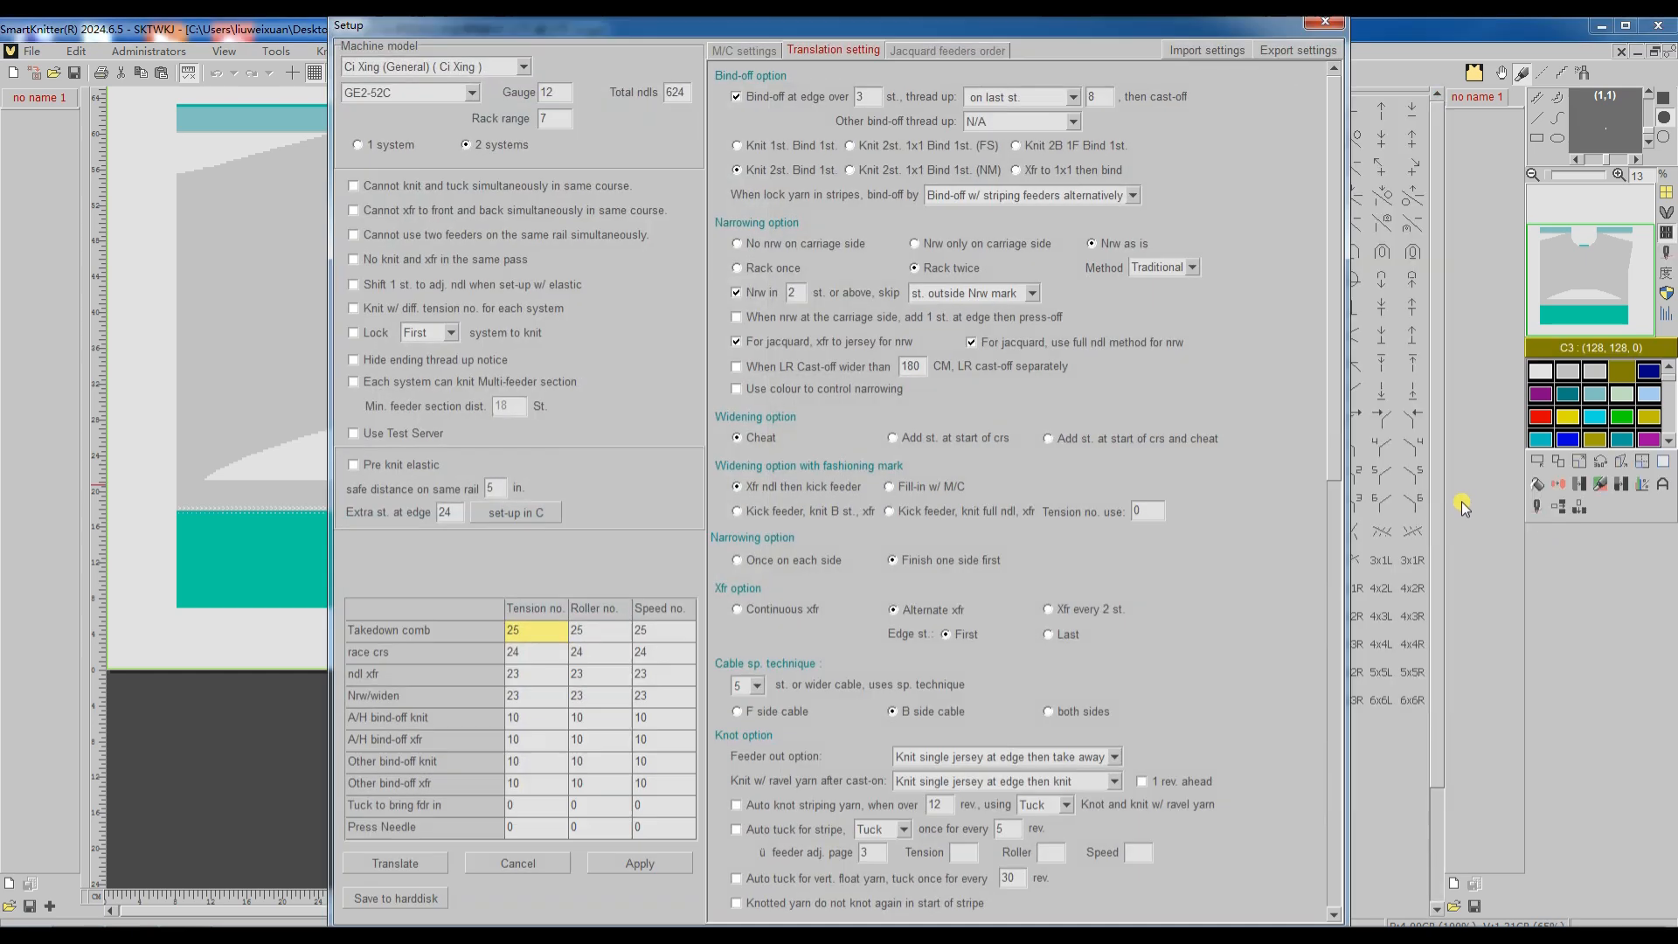
pyautogui.scroll(-10, 1314, 386)
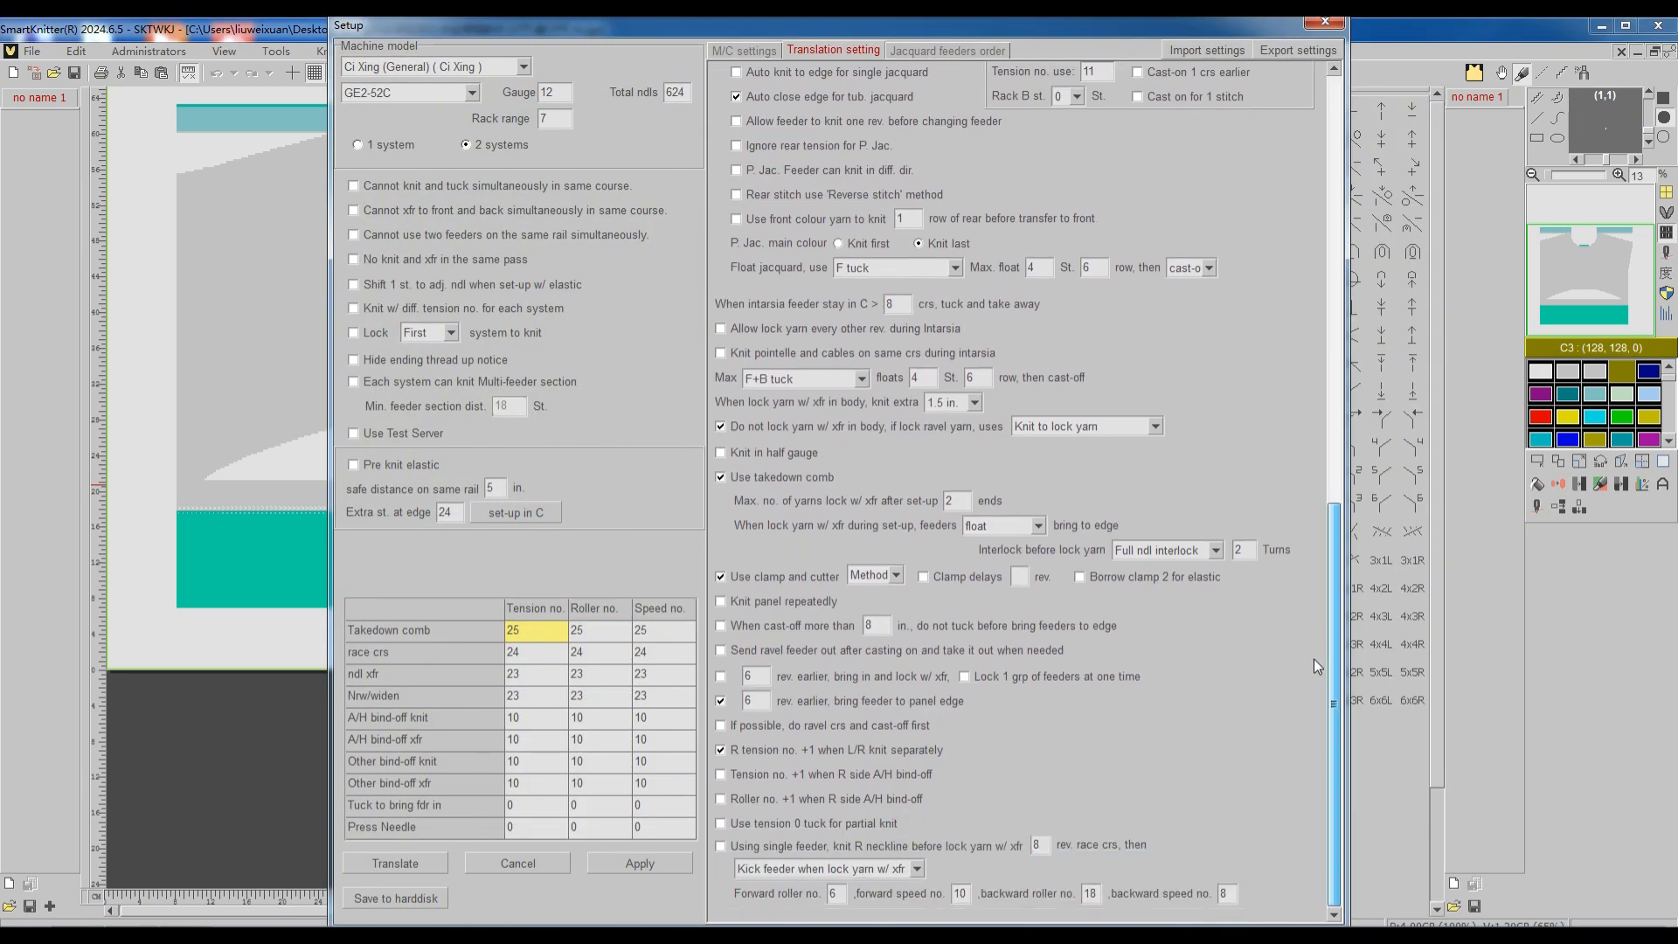
pyautogui.click(1313, 659)
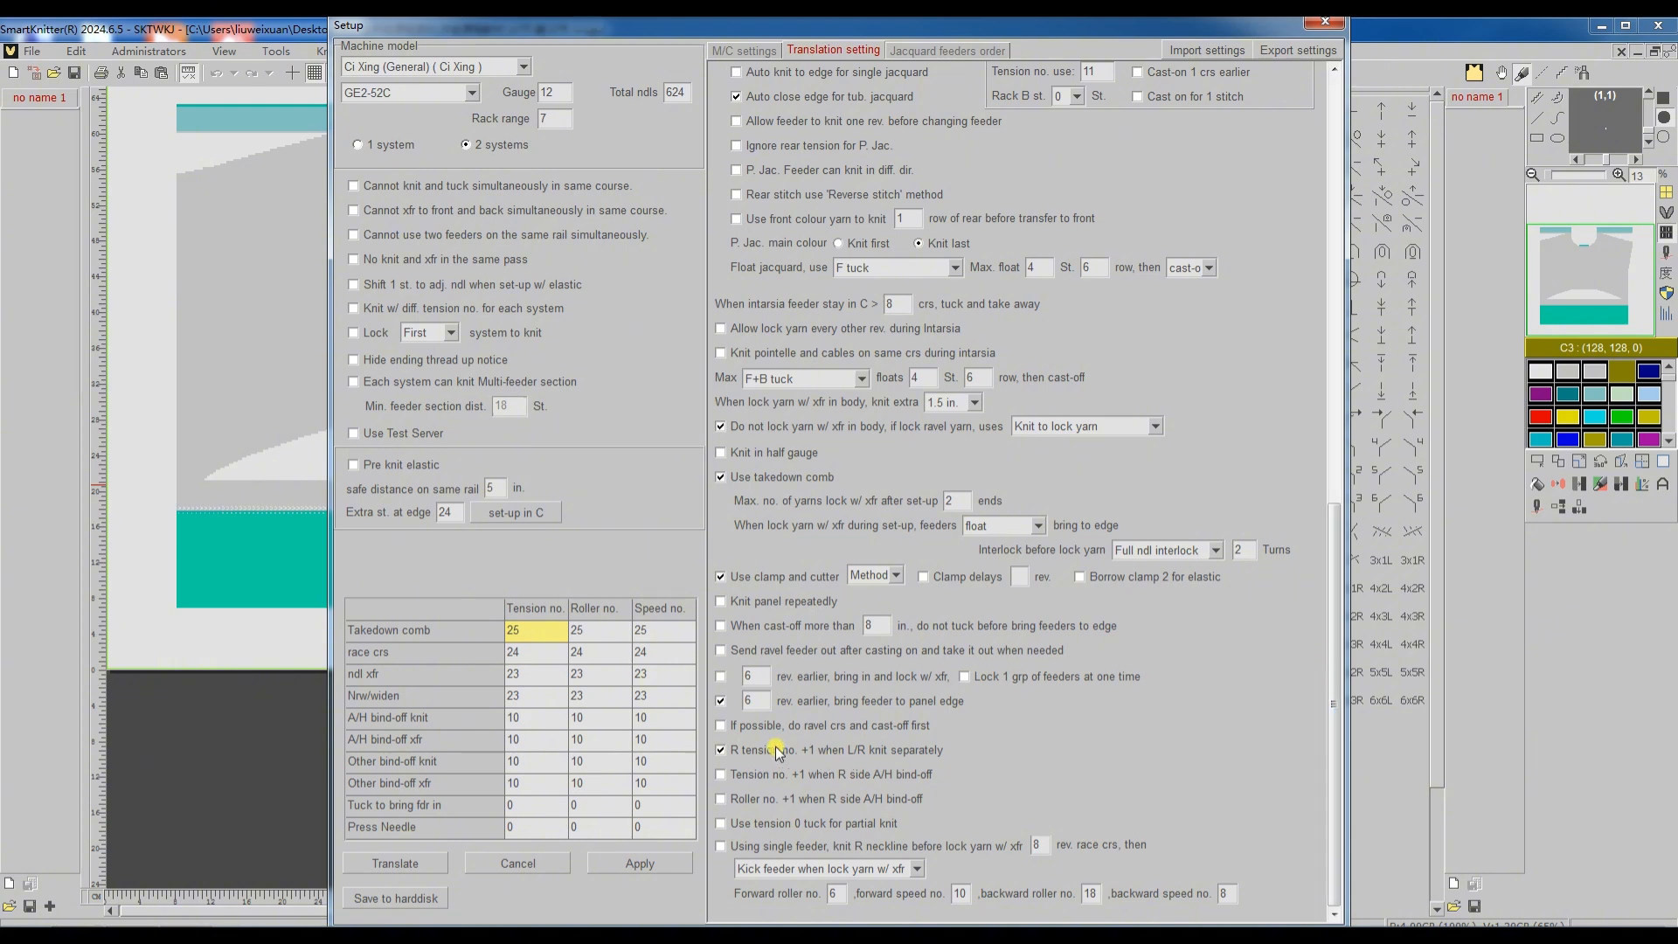
pyautogui.click(721, 751)
pyautogui.click(394, 863)
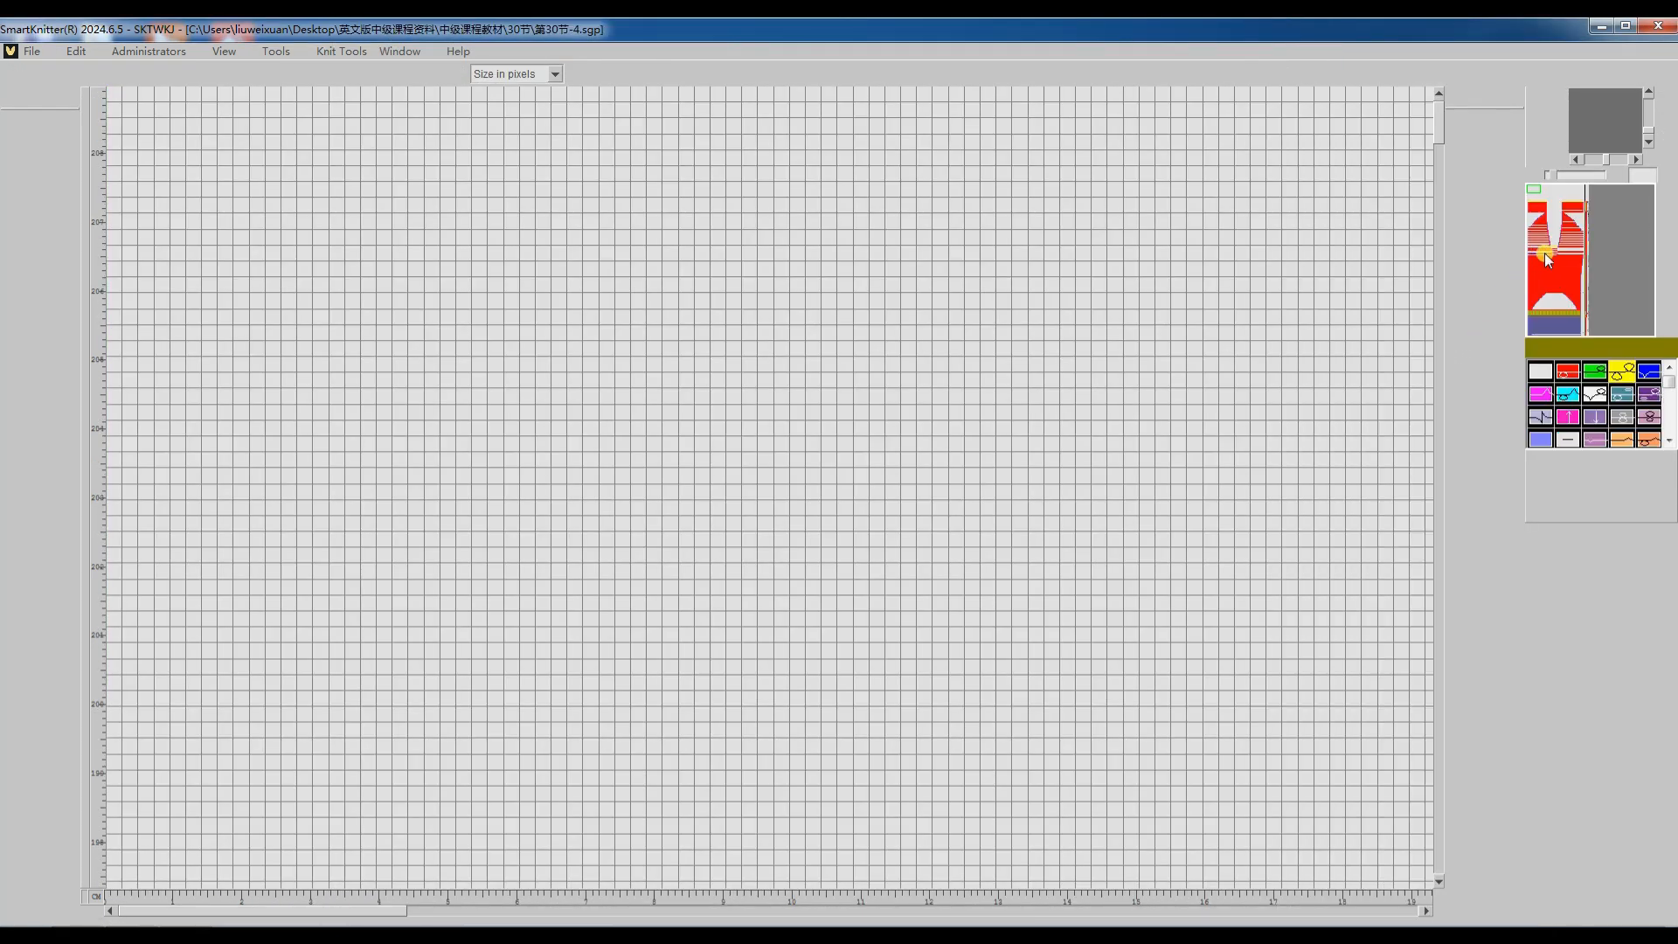
pyautogui.click(1555, 247)
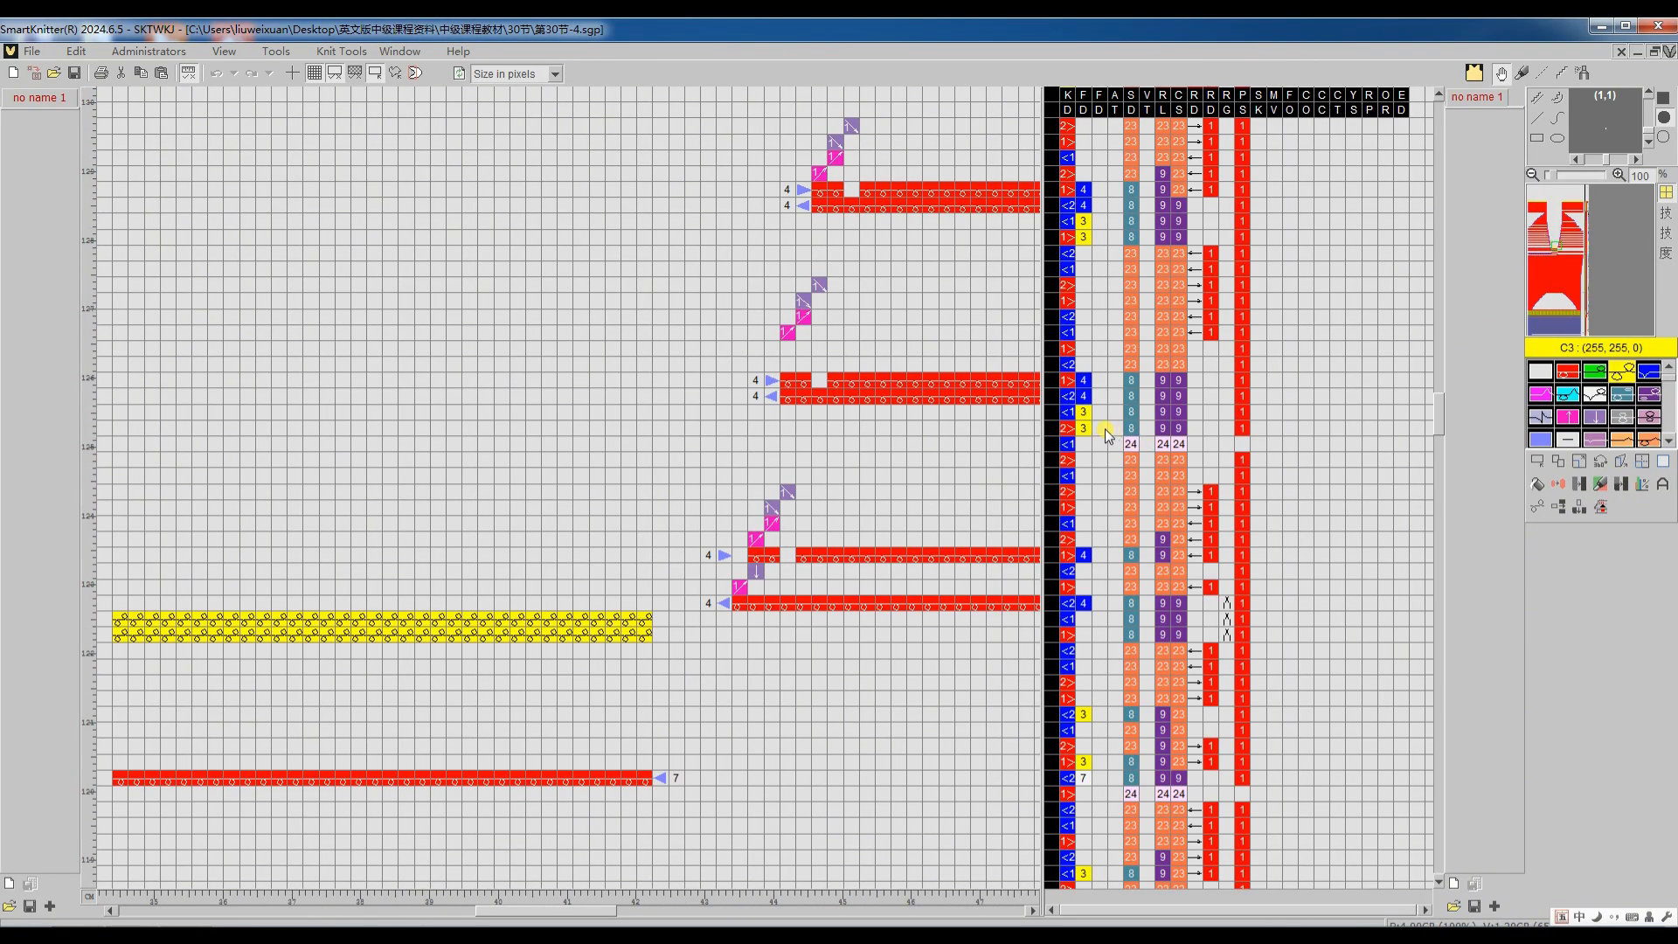
pyautogui.scroll(2, 1108, 398)
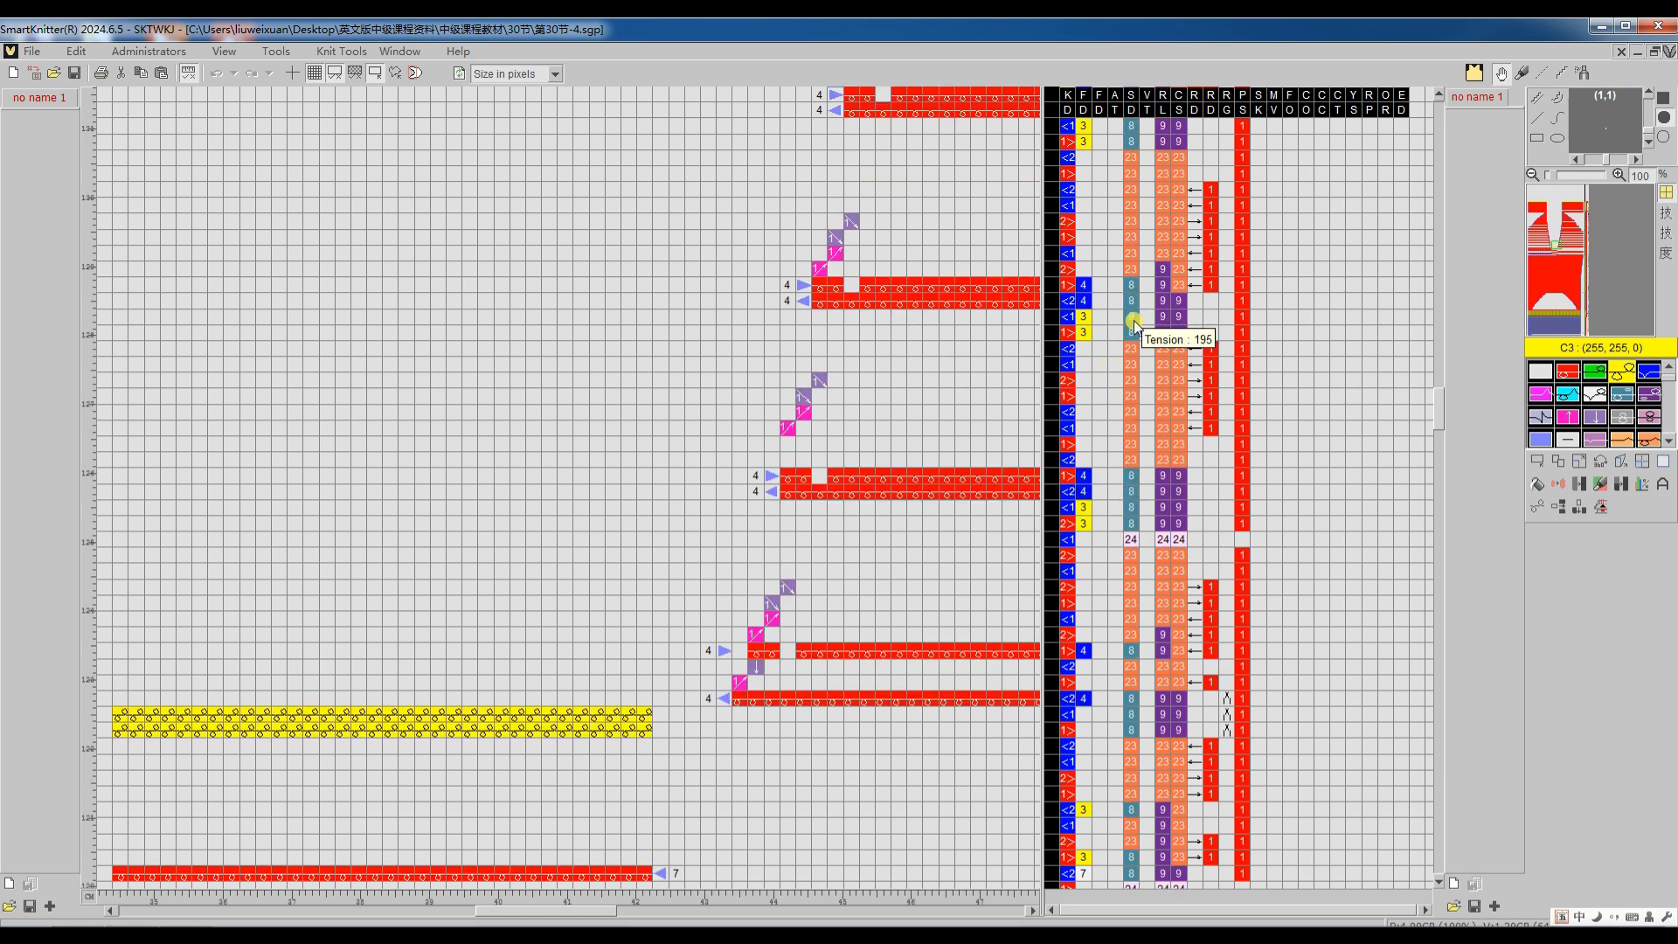
pyautogui.scroll(2, 1134, 310)
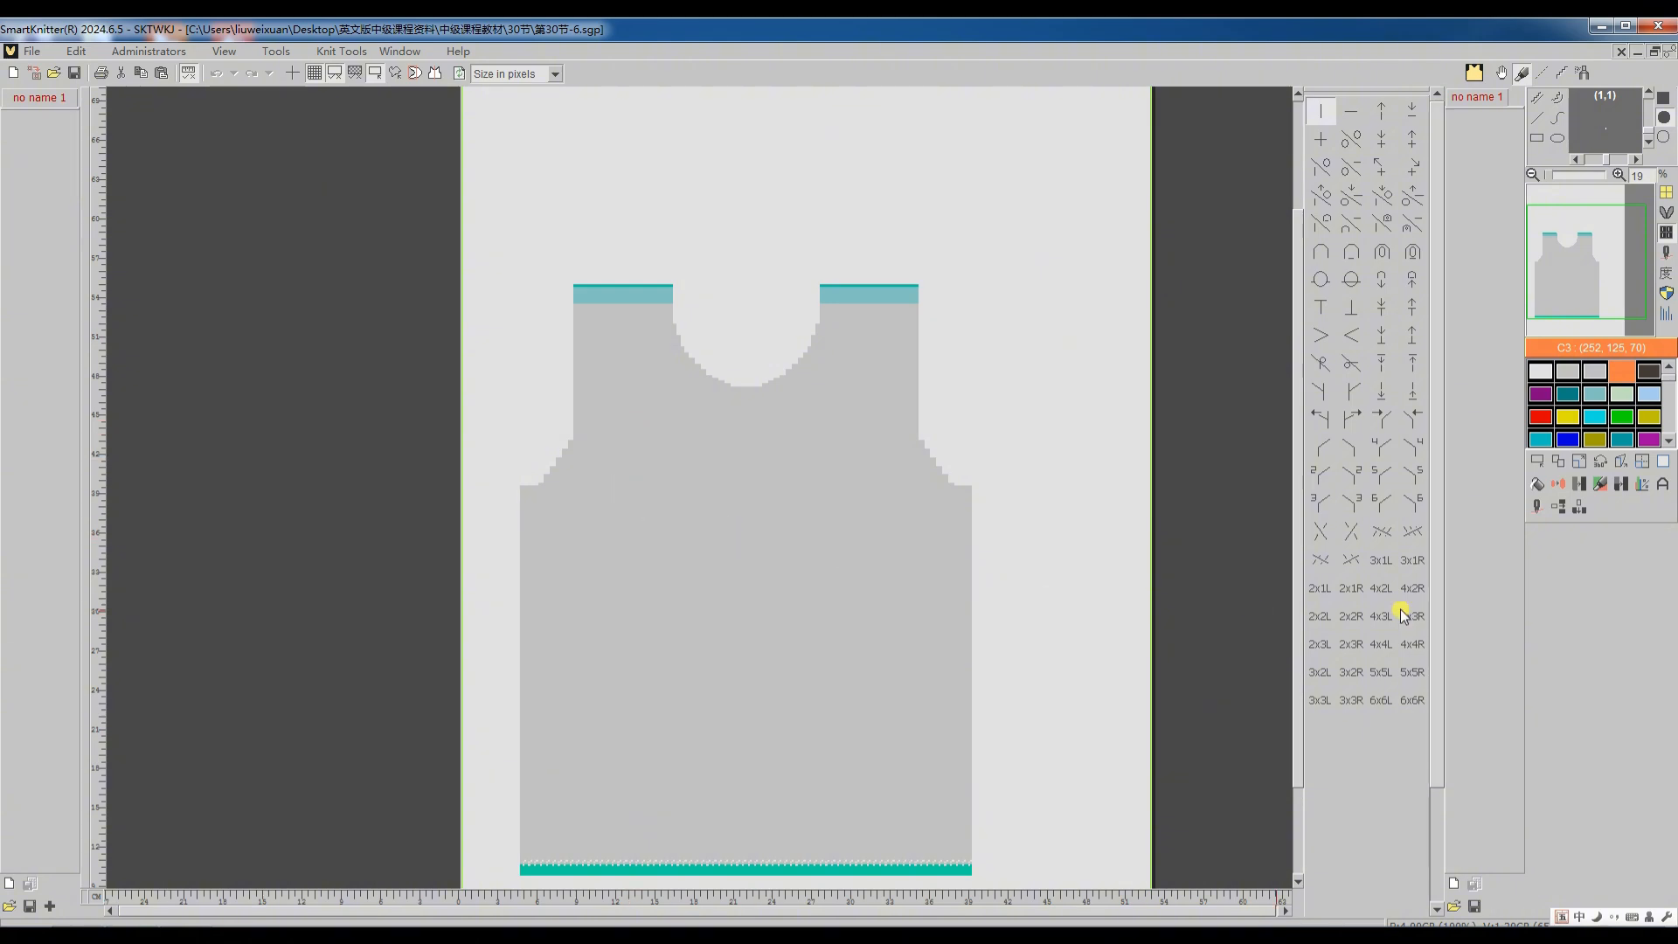
# Step: Check the feeder layout of the 第30节-6 pattern, translate it with its current settings, and inspect the code of the starting courses
pyautogui.click(1538, 512)
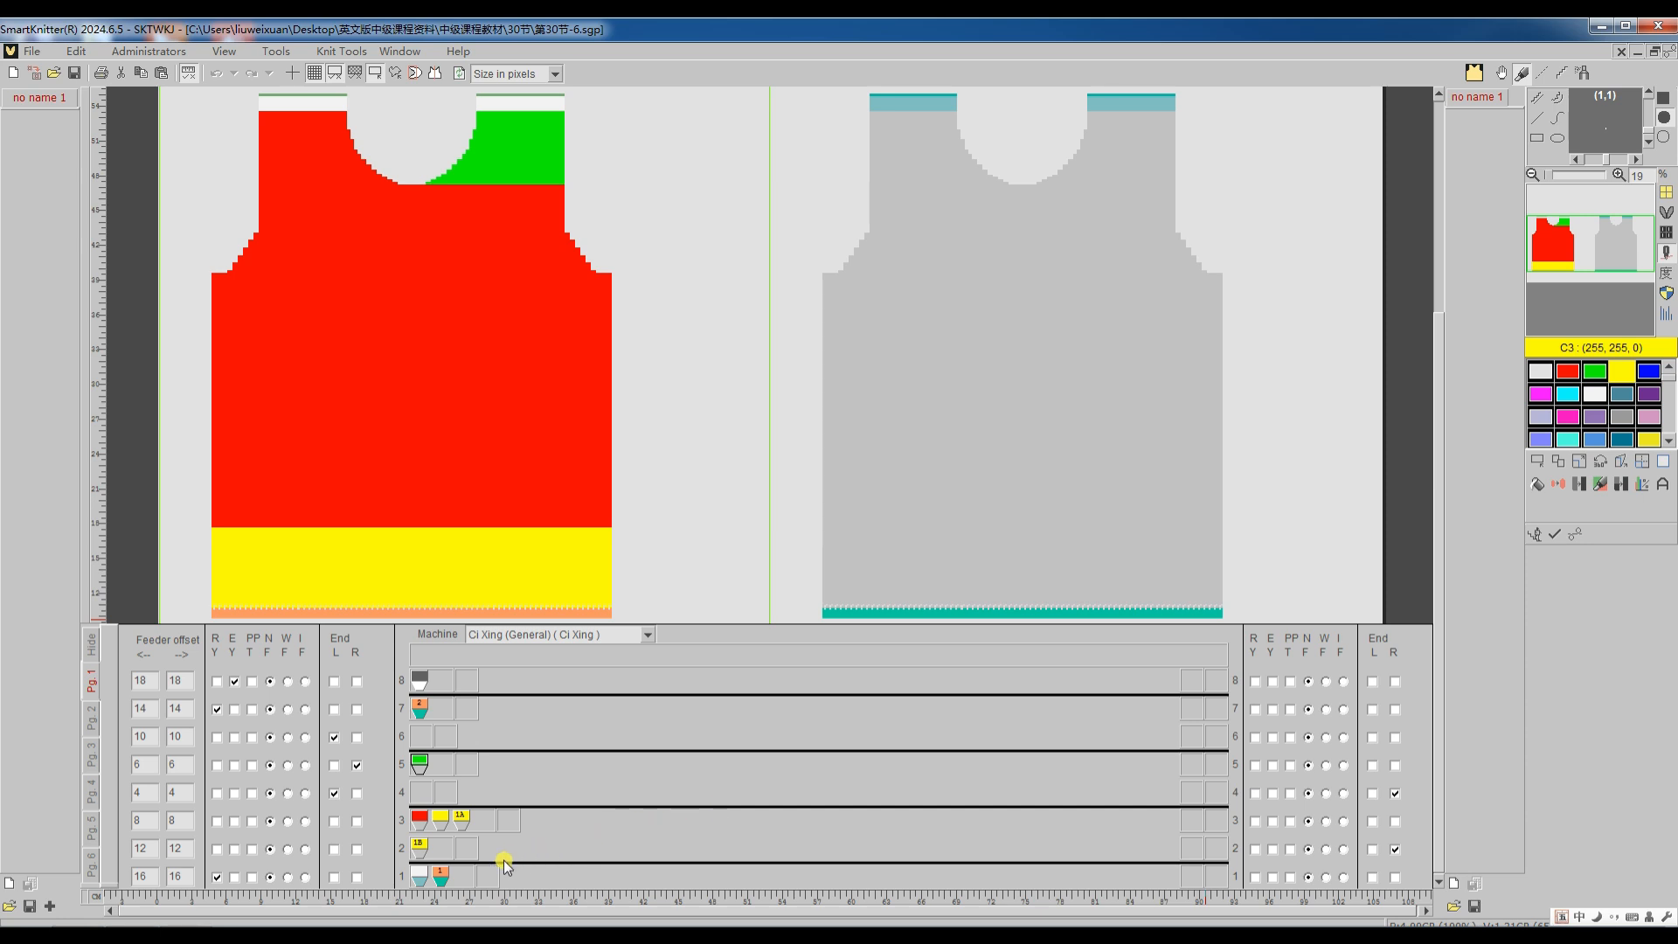
pyautogui.moveTo(442, 878)
pyautogui.click(1565, 535)
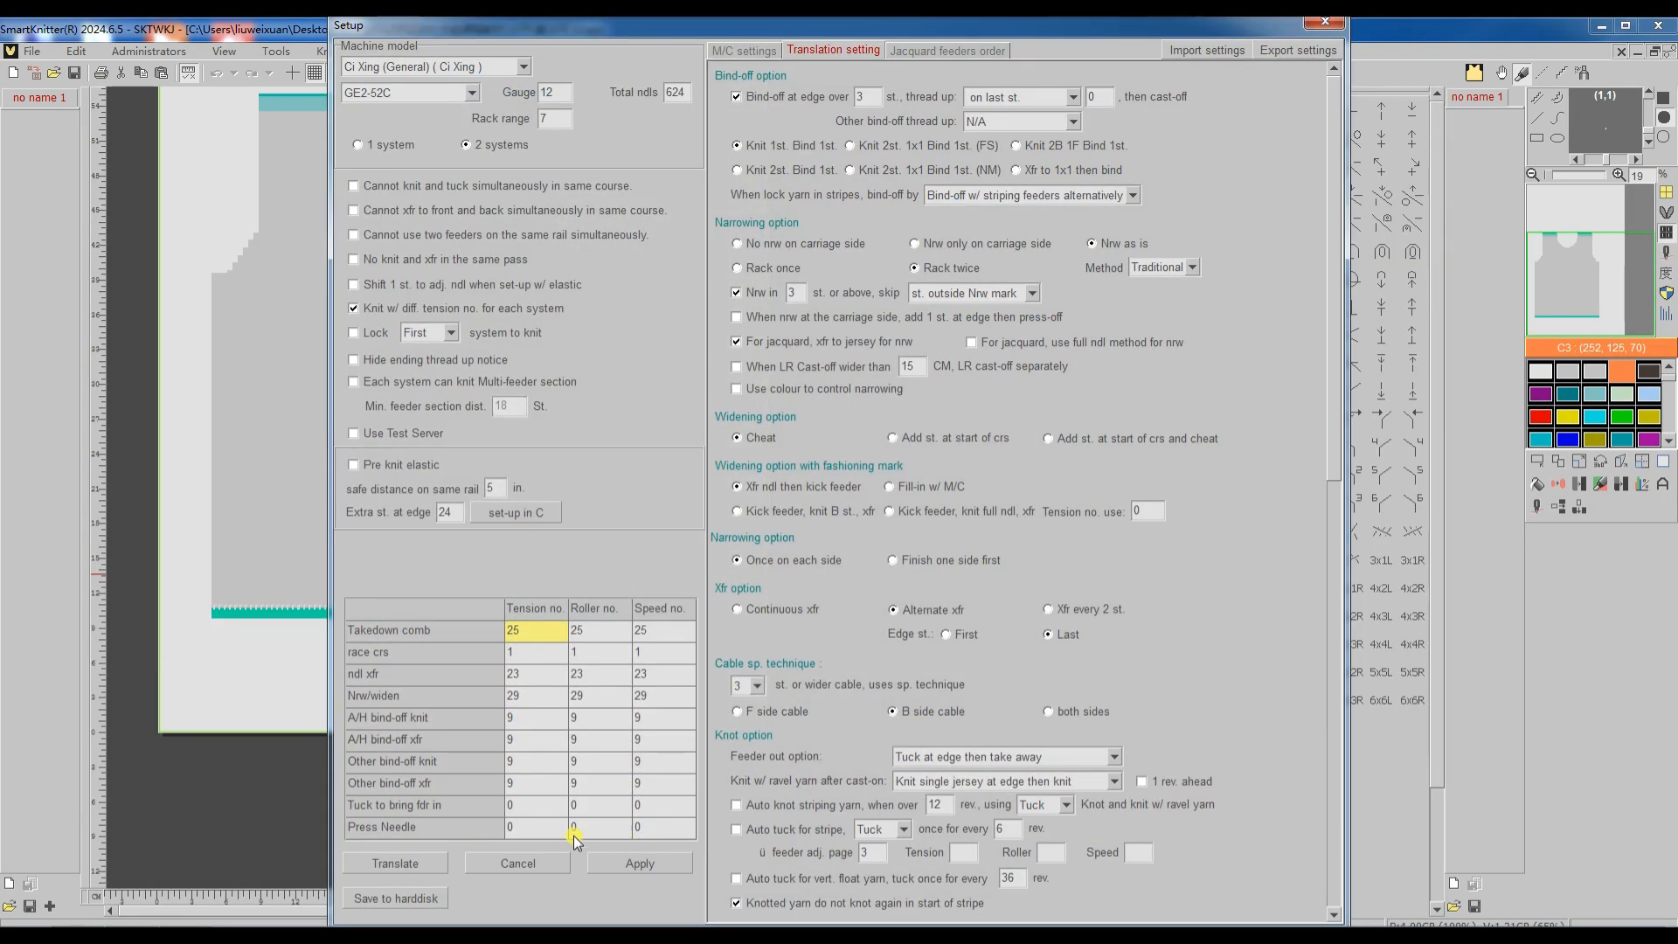
pyautogui.click(422, 865)
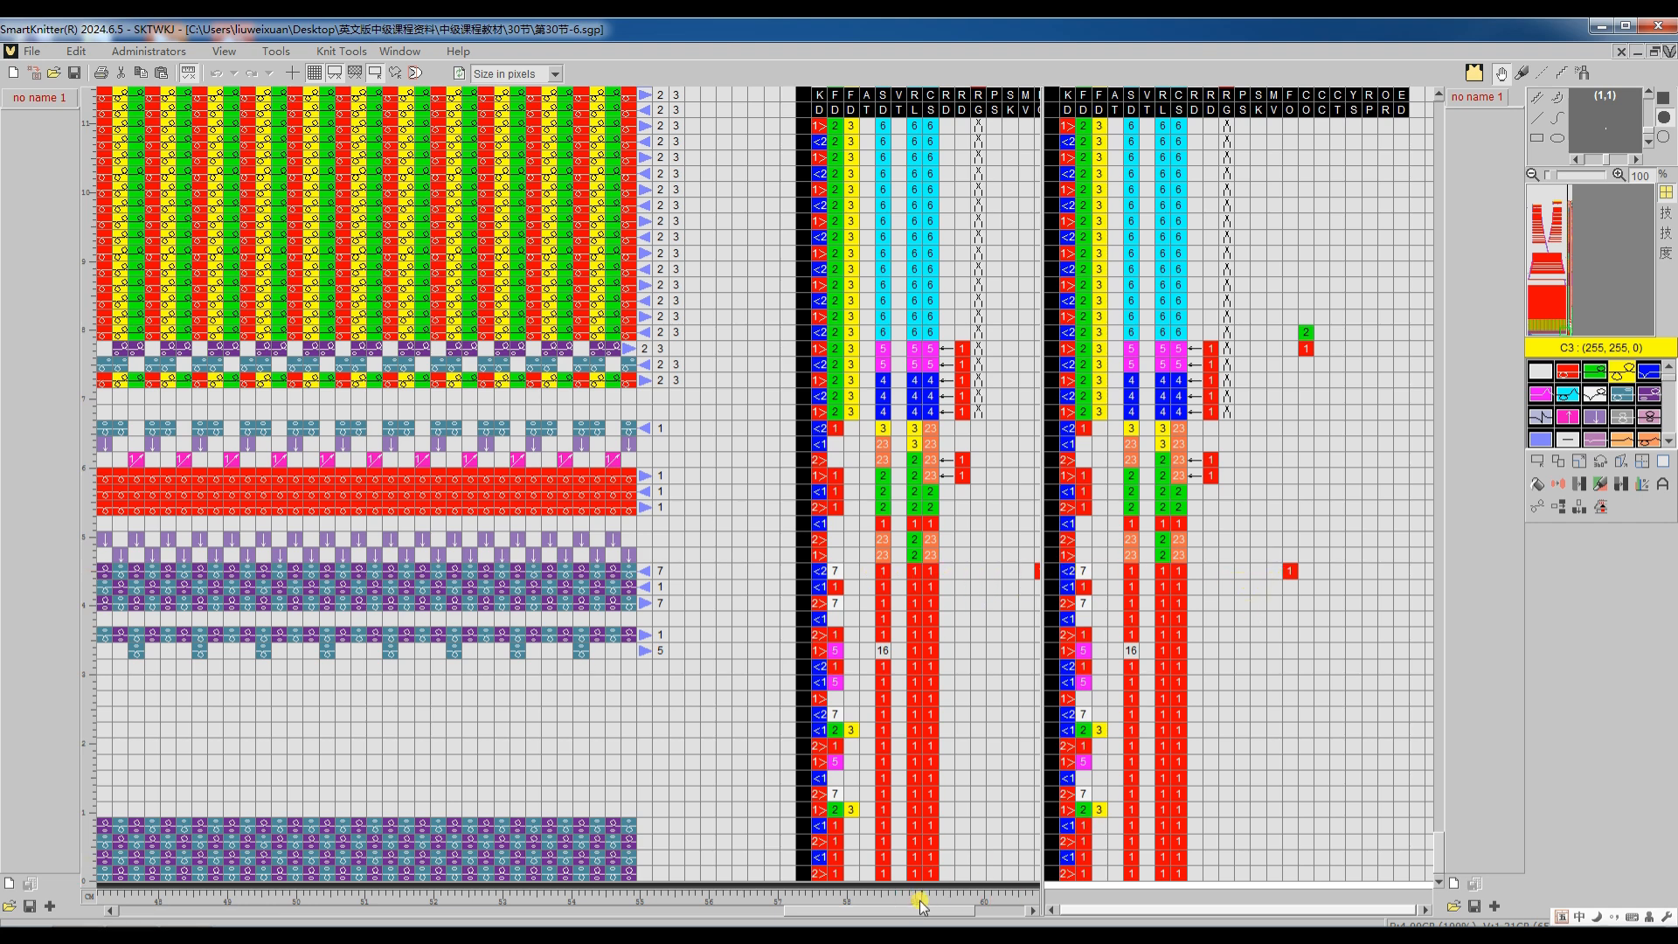
pyautogui.moveTo(924, 913); pyautogui.dragTo(862, 919)
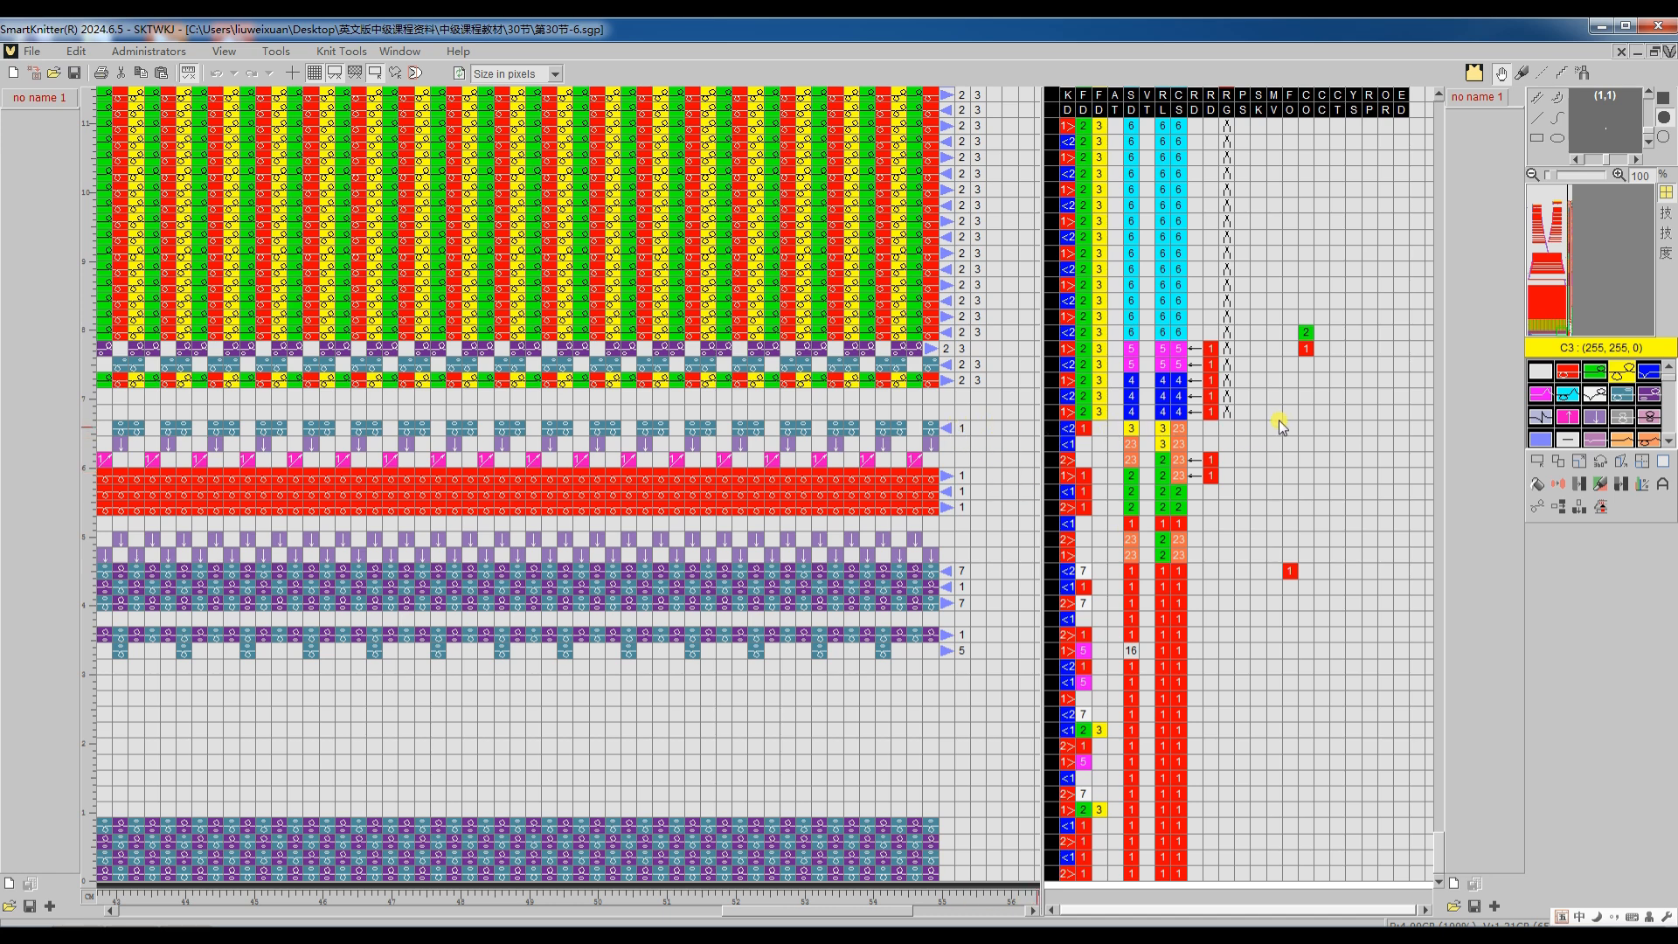
pyautogui.scroll(15, 1276, 400)
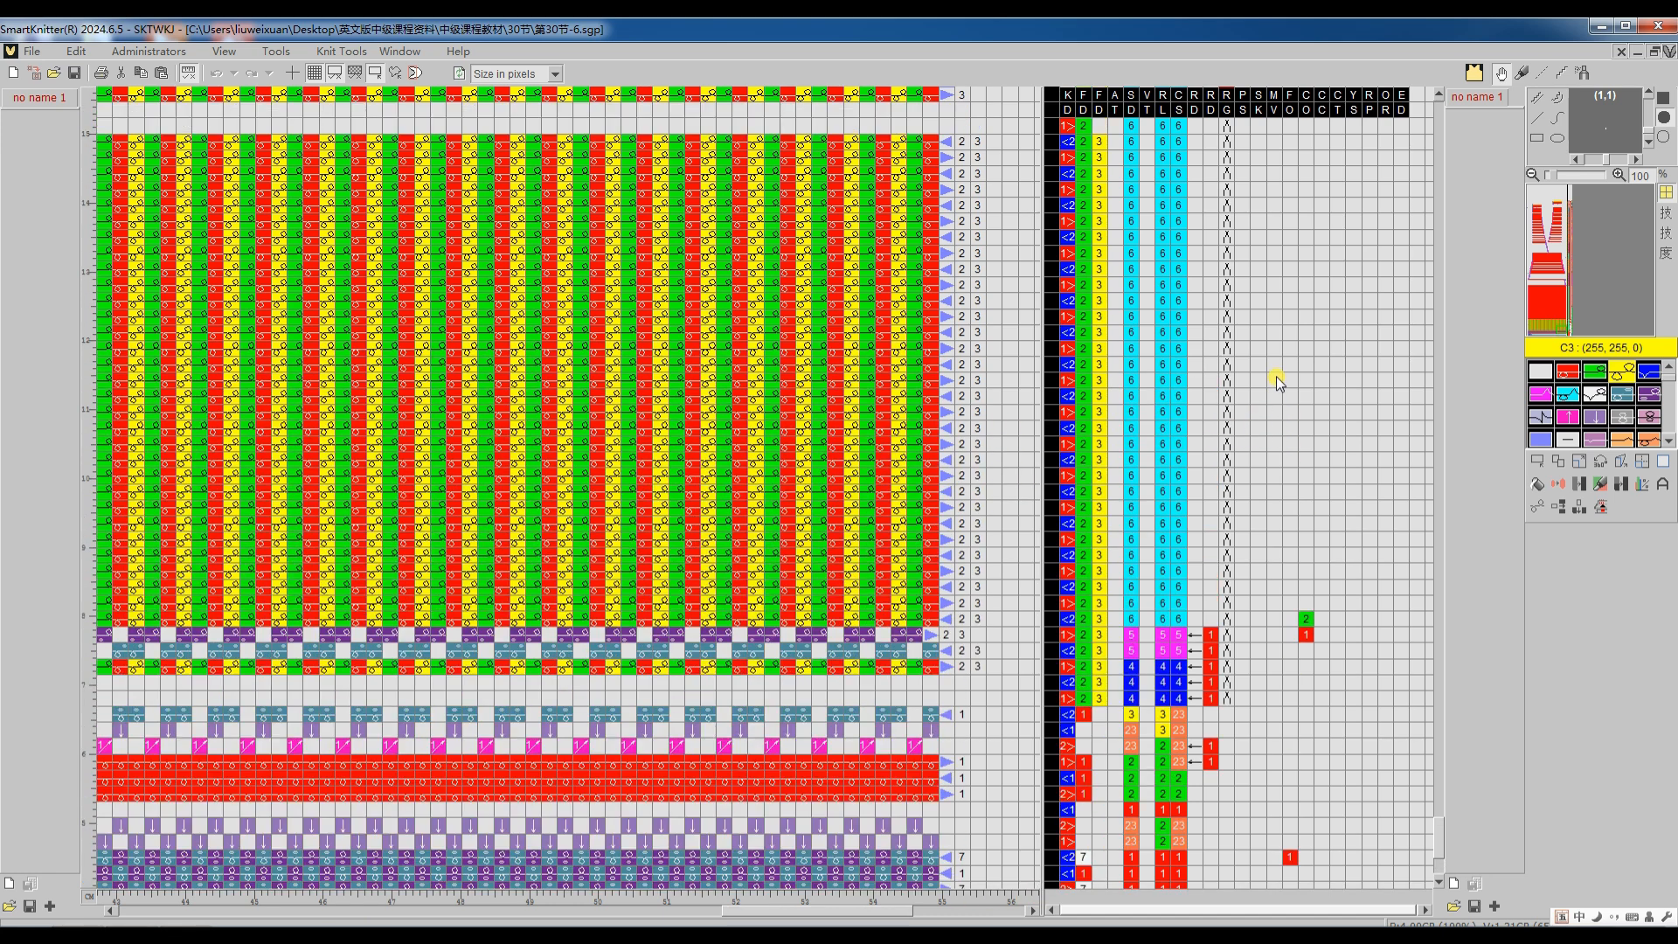
# Step: Examine the feeder code of the striped body courses above the starting rows in the 第30节-6 pattern
pyautogui.scroll(2, 1276, 374)
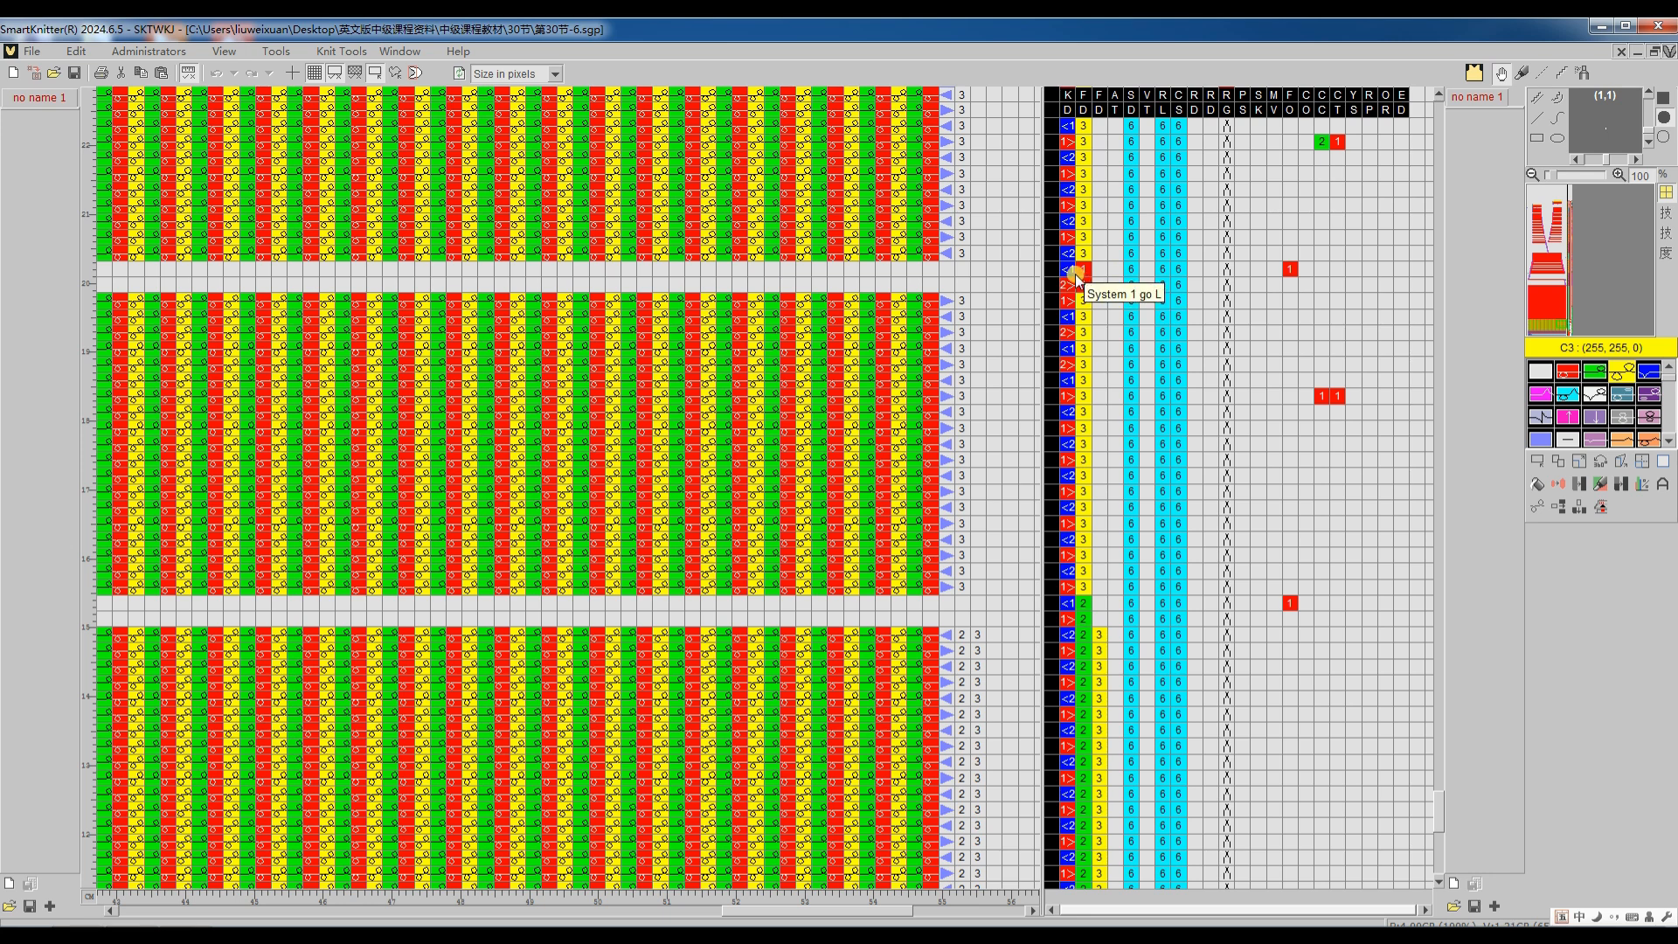
pyautogui.scroll(-8, 1114, 332)
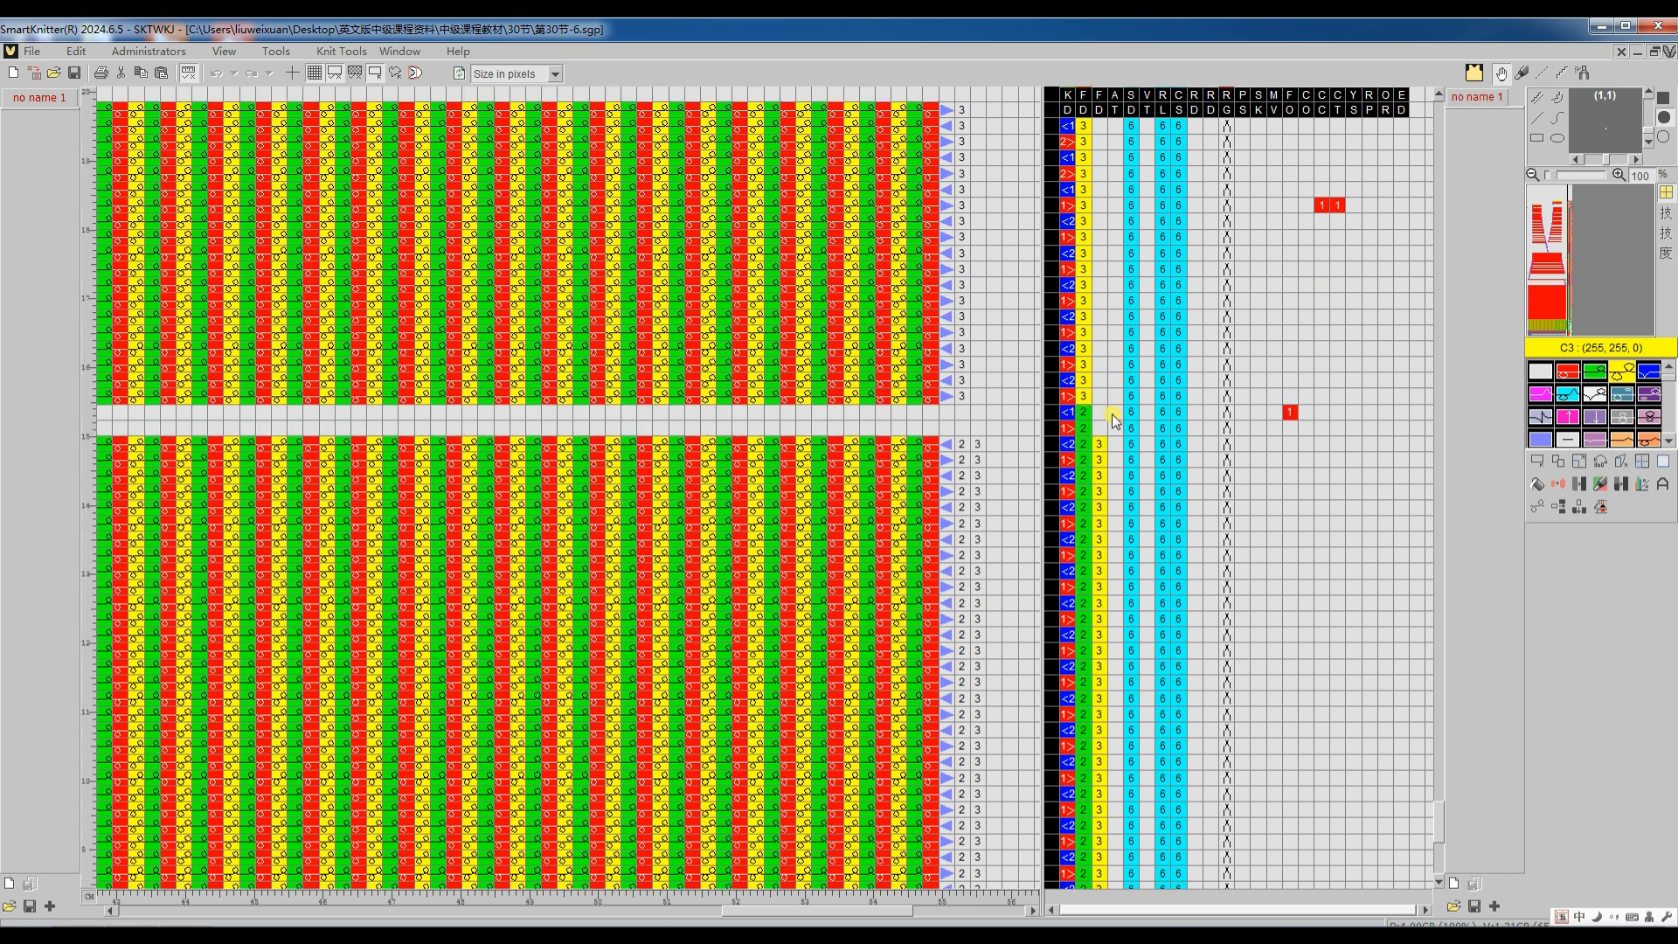
pyautogui.scroll(-8, 1110, 487)
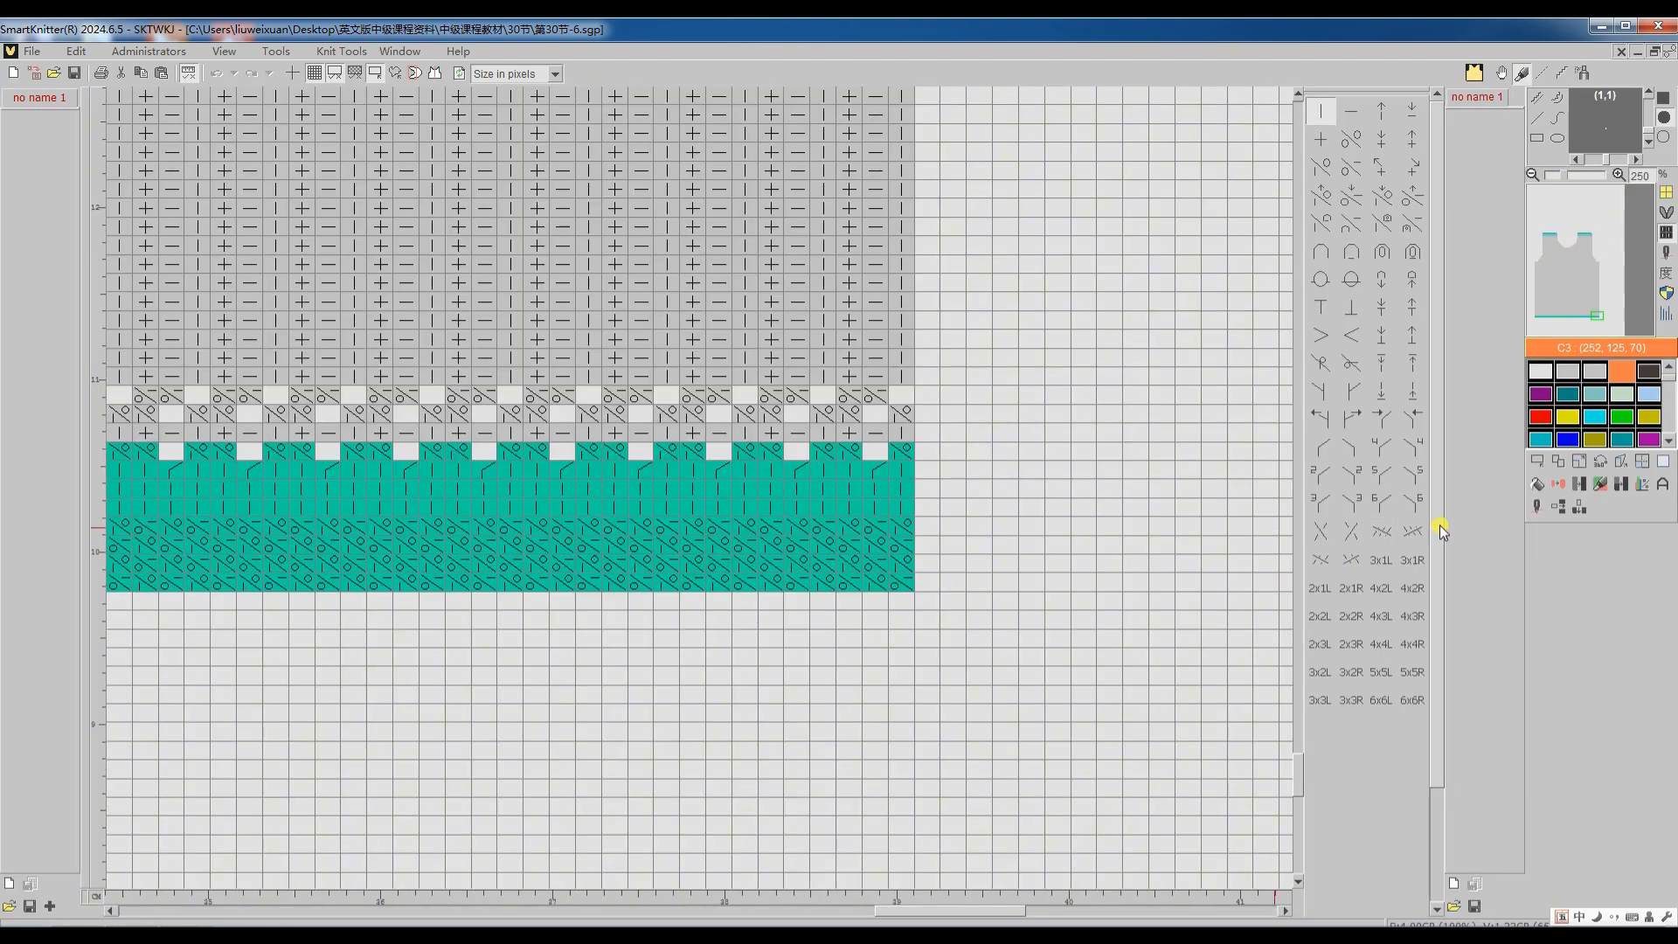
# Step: Choose the "Use clamp and cutter" method for the 第30节-6 pattern, retranslate it, and inspect the feeder code of the starting courses
pyautogui.click(1536, 506)
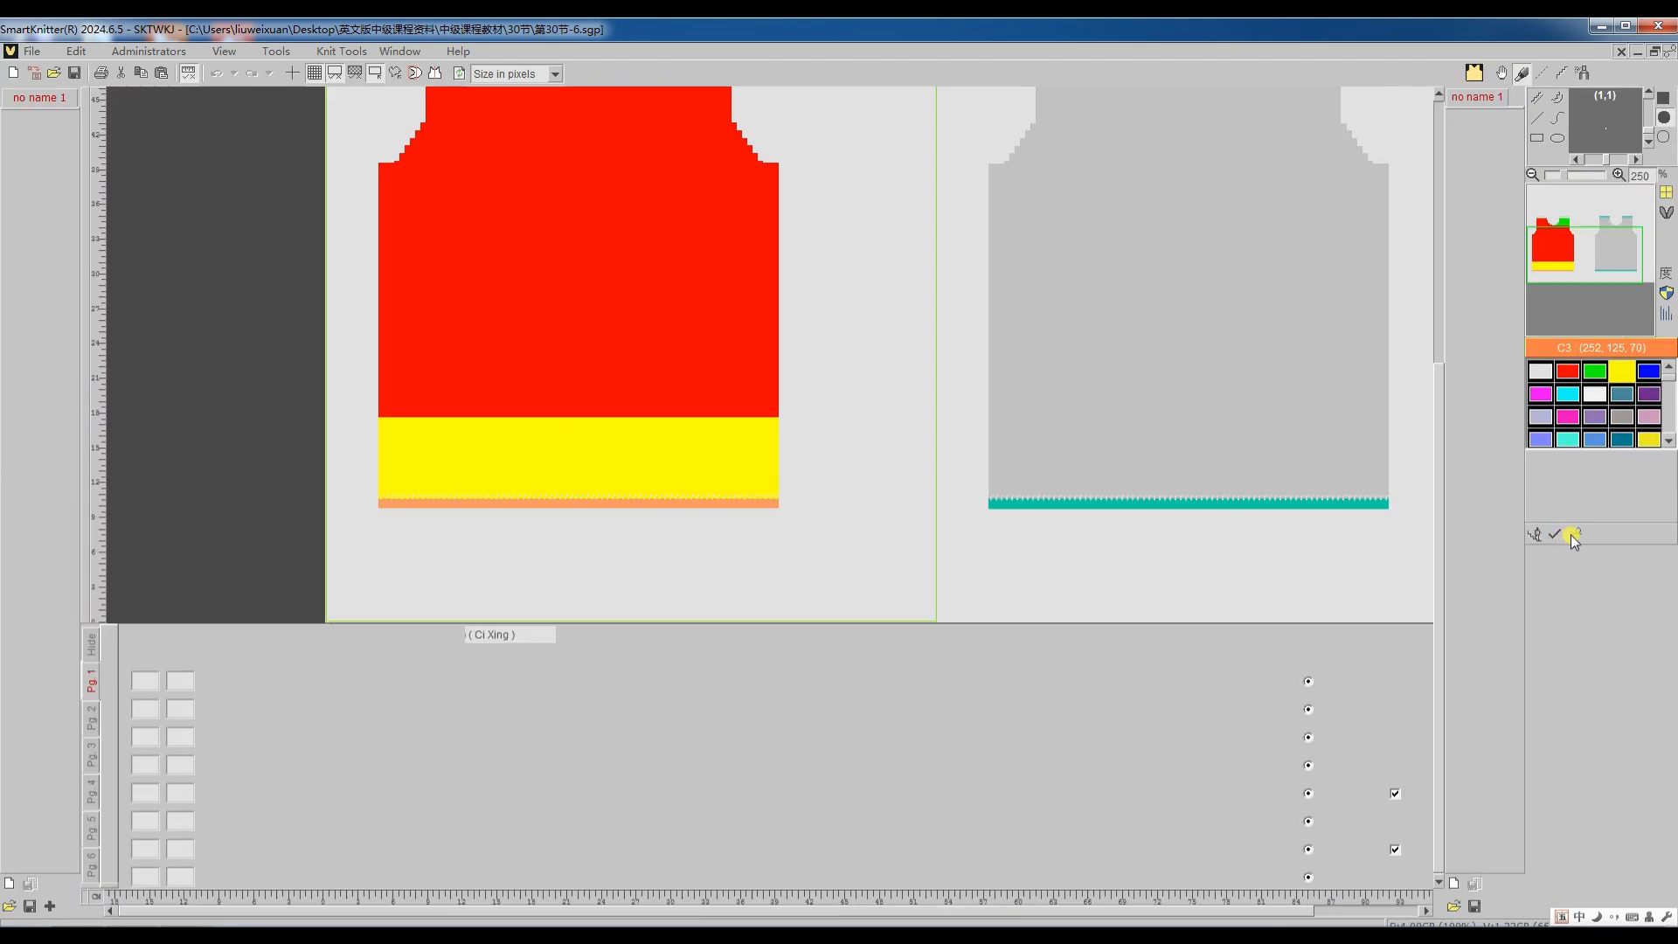
pyautogui.click(1571, 534)
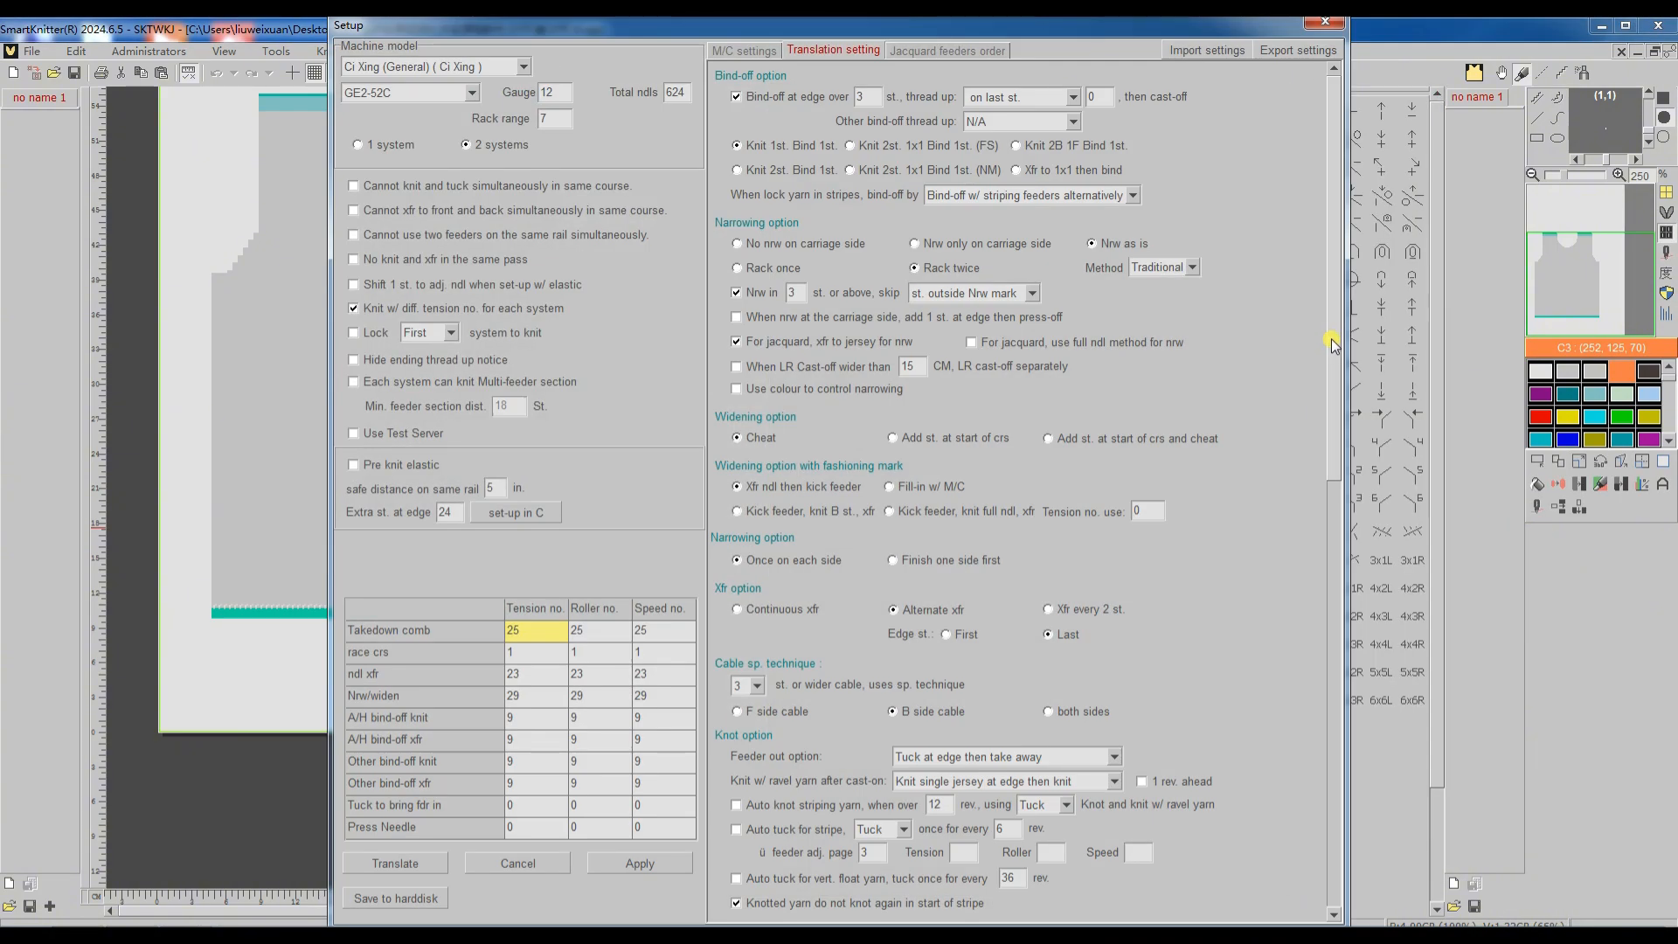
pyautogui.moveTo(1333, 360); pyautogui.dragTo(1339, 799)
pyautogui.click(860, 617)
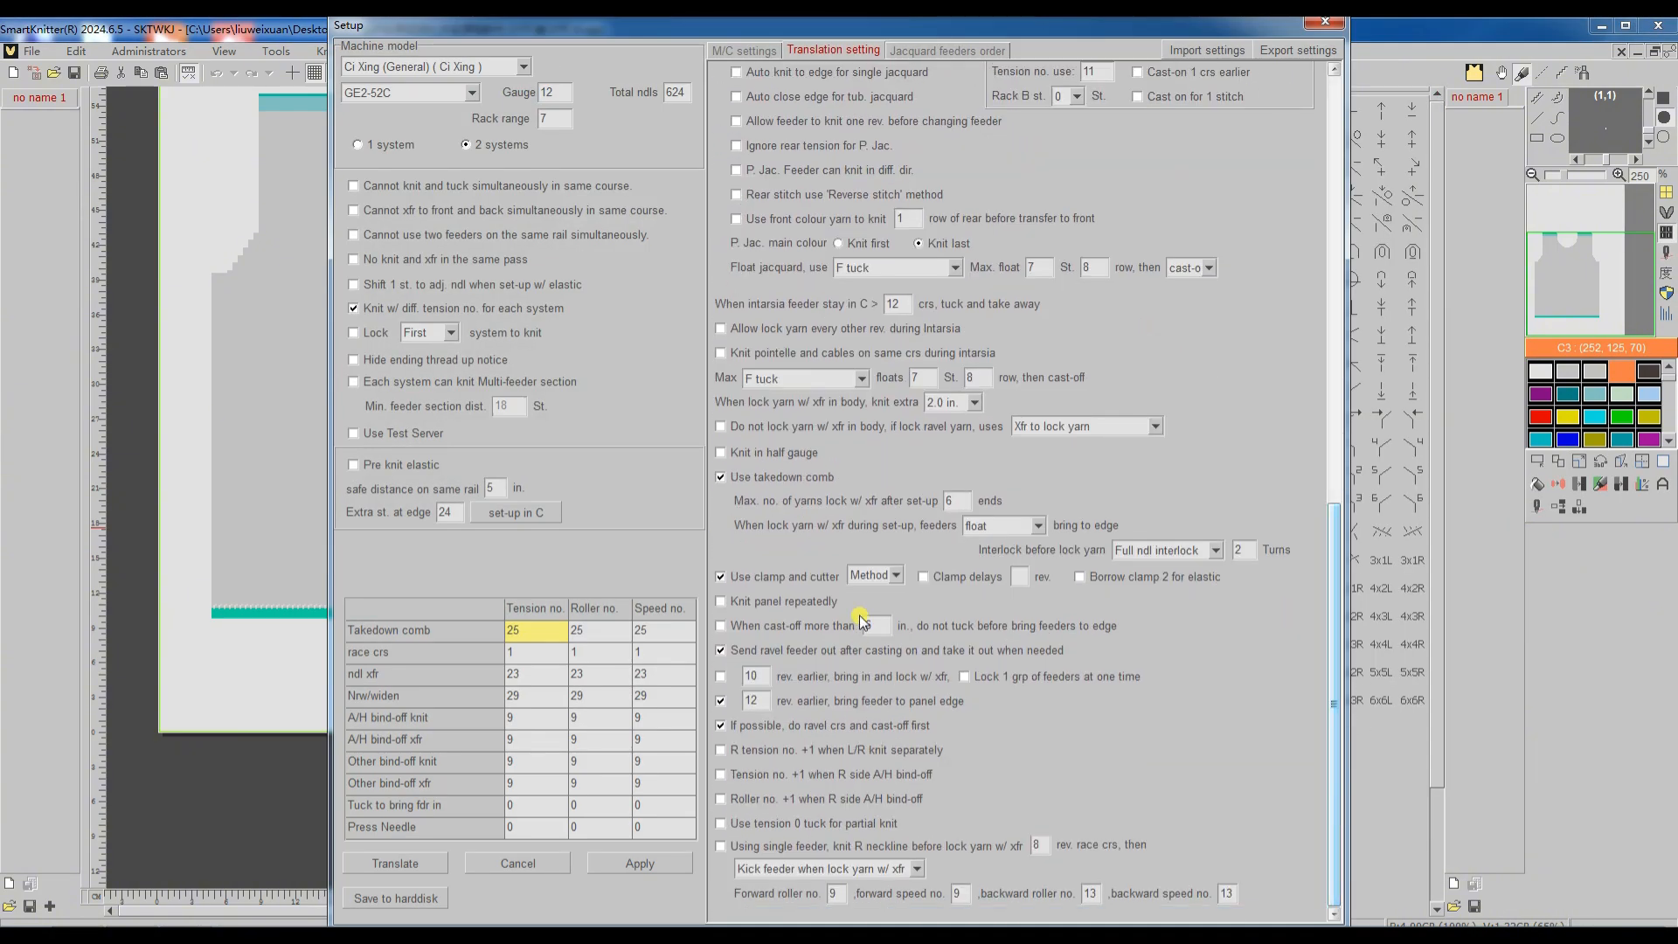
pyautogui.click(895, 576)
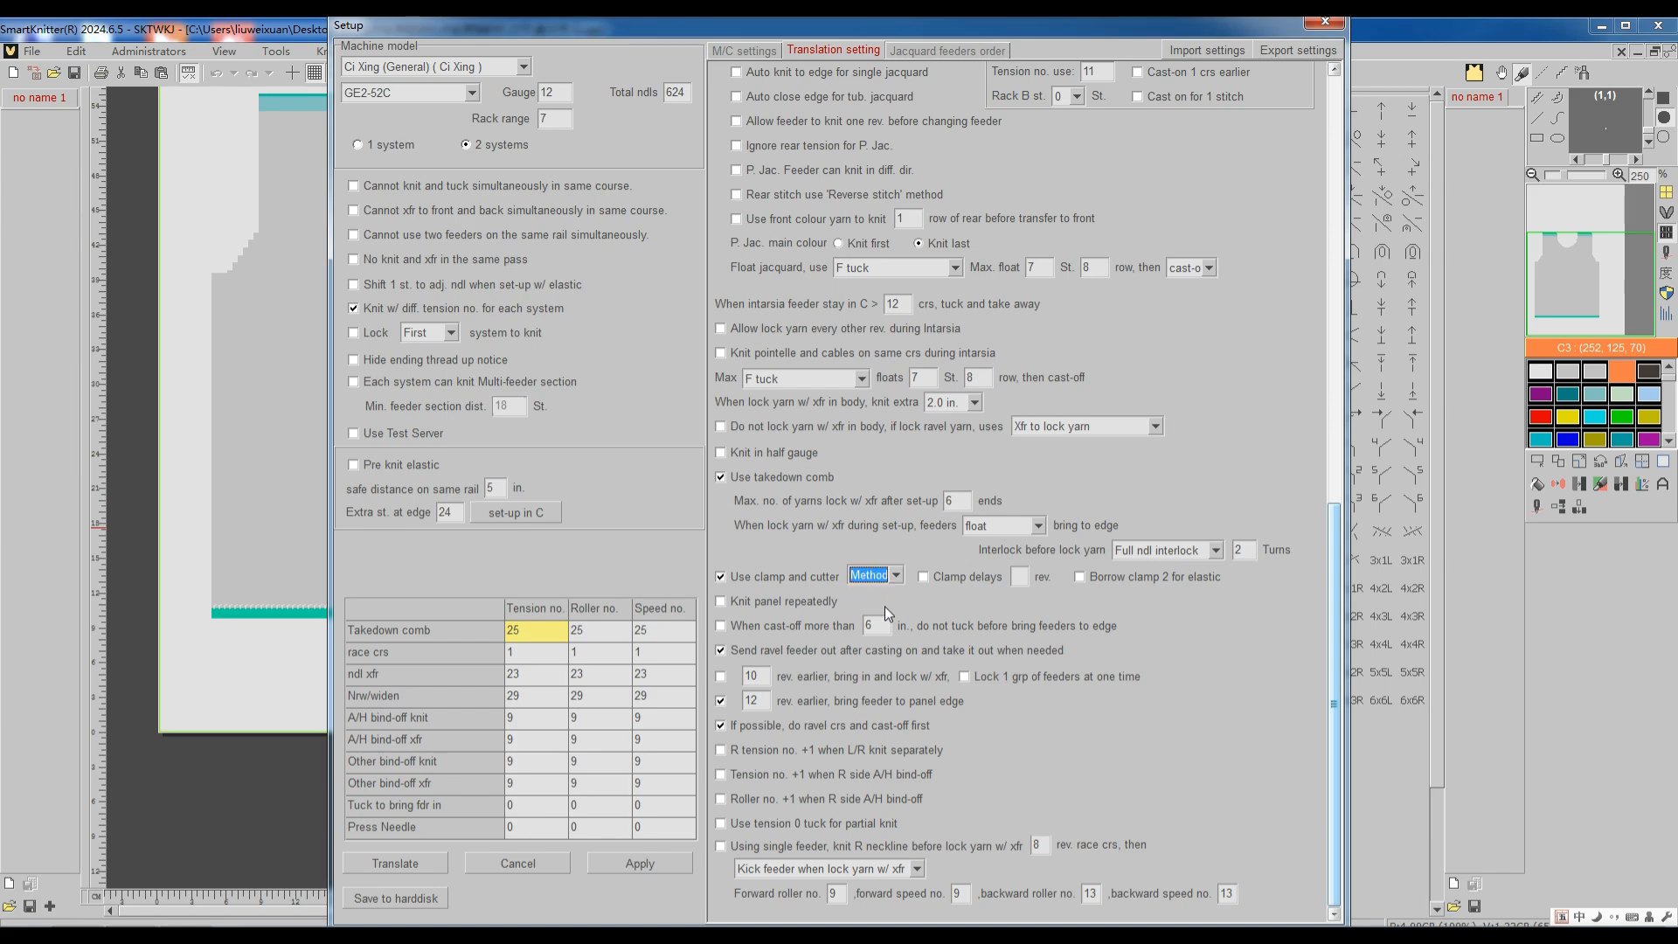
pyautogui.click(375, 863)
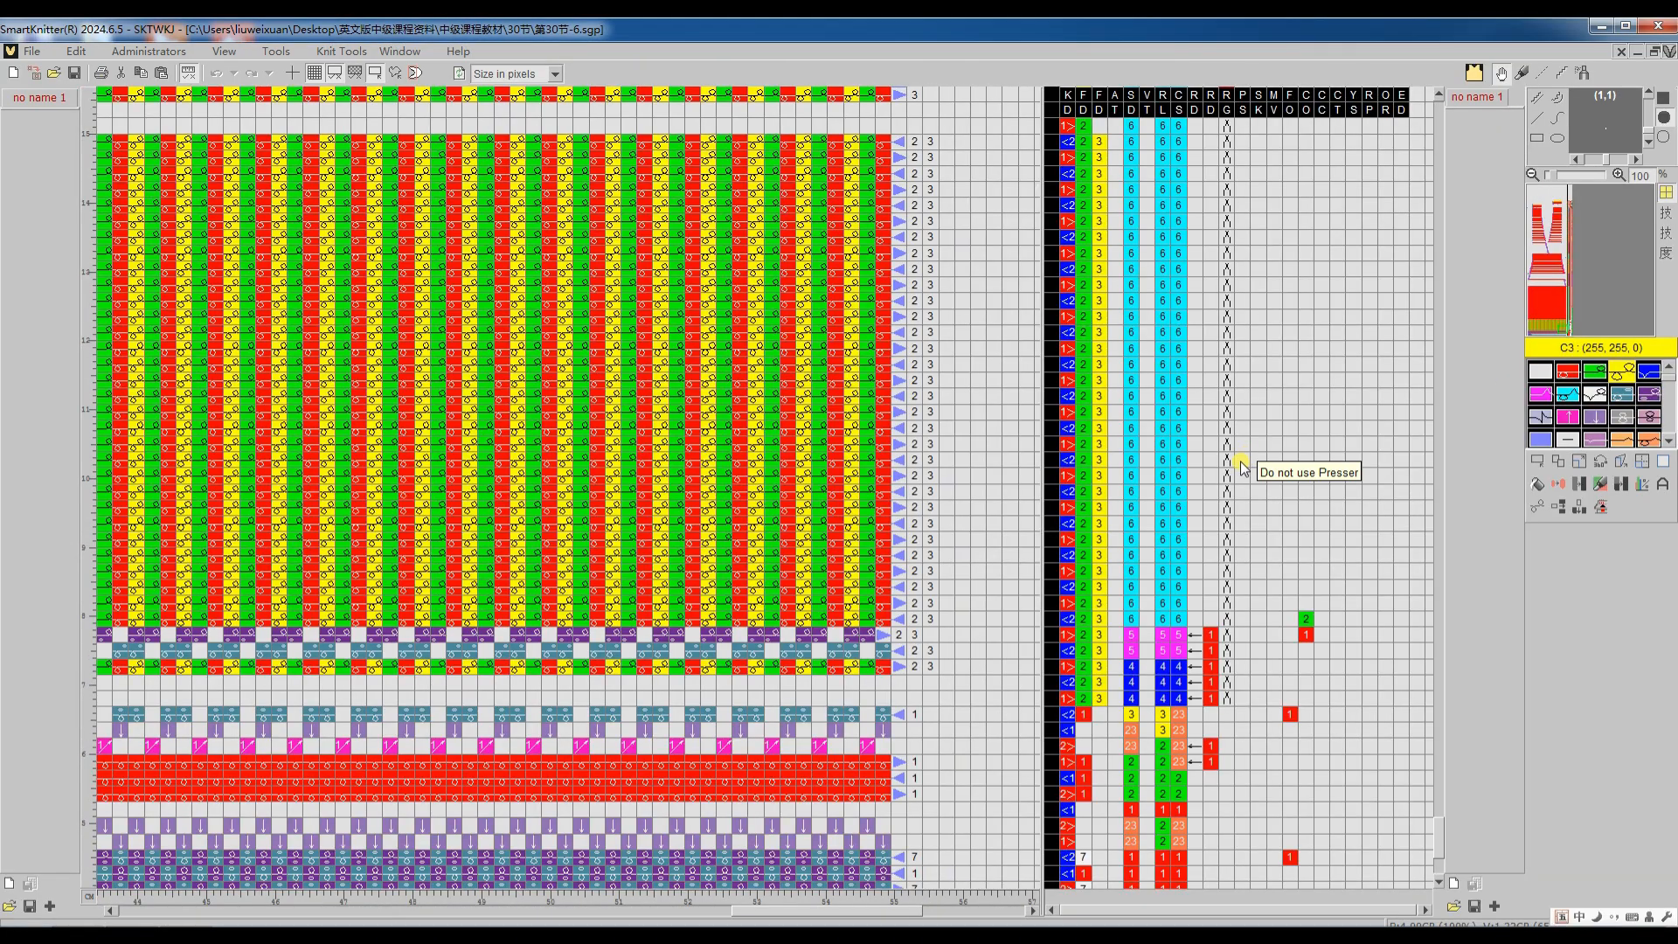
pyautogui.scroll(-4, 1228, 472)
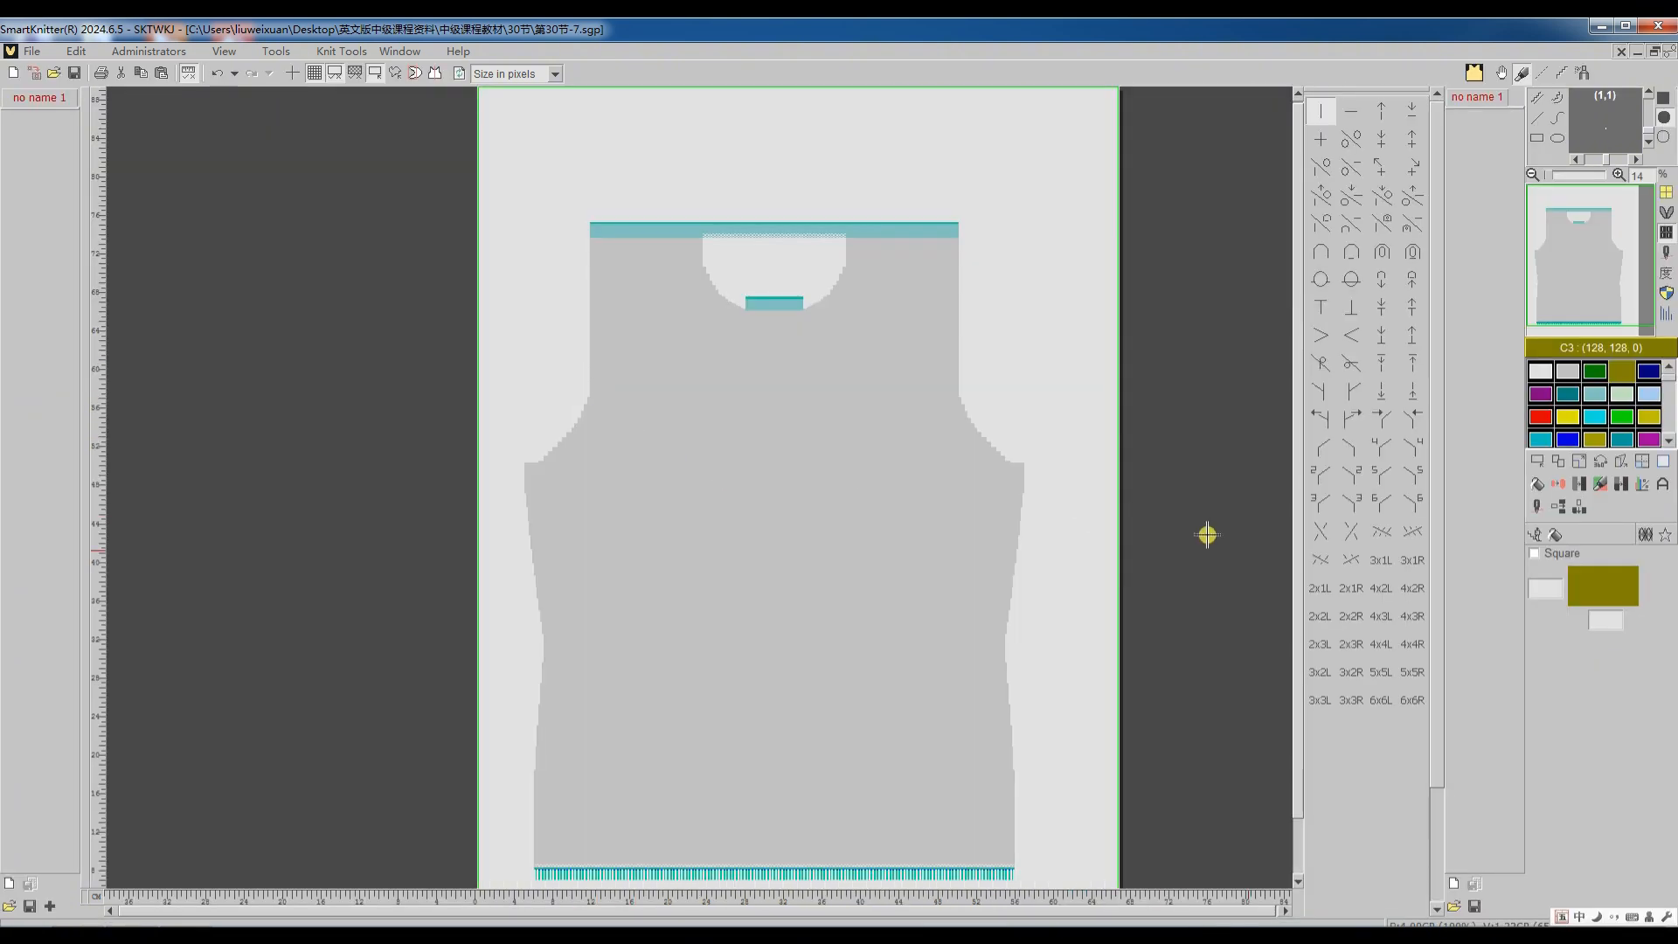
# Step: Translate the 第30节-7 pattern with its current settings and inspect the tension and roller numbers at the armhole bind-off
pyautogui.click(1534, 535)
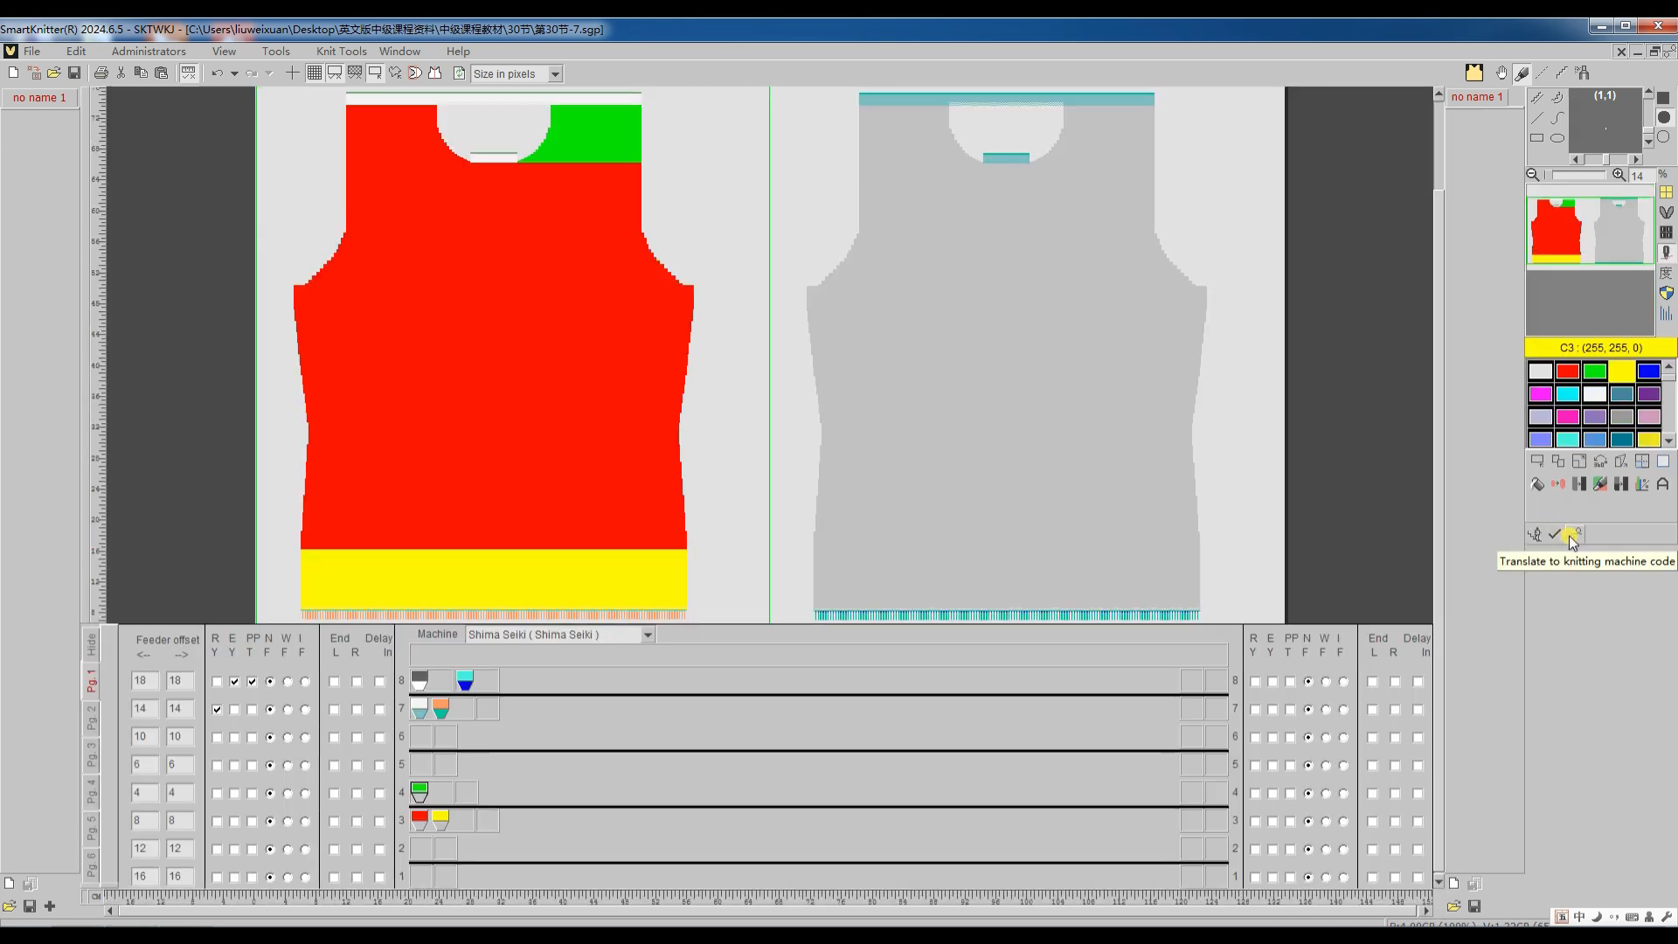
pyautogui.click(1570, 535)
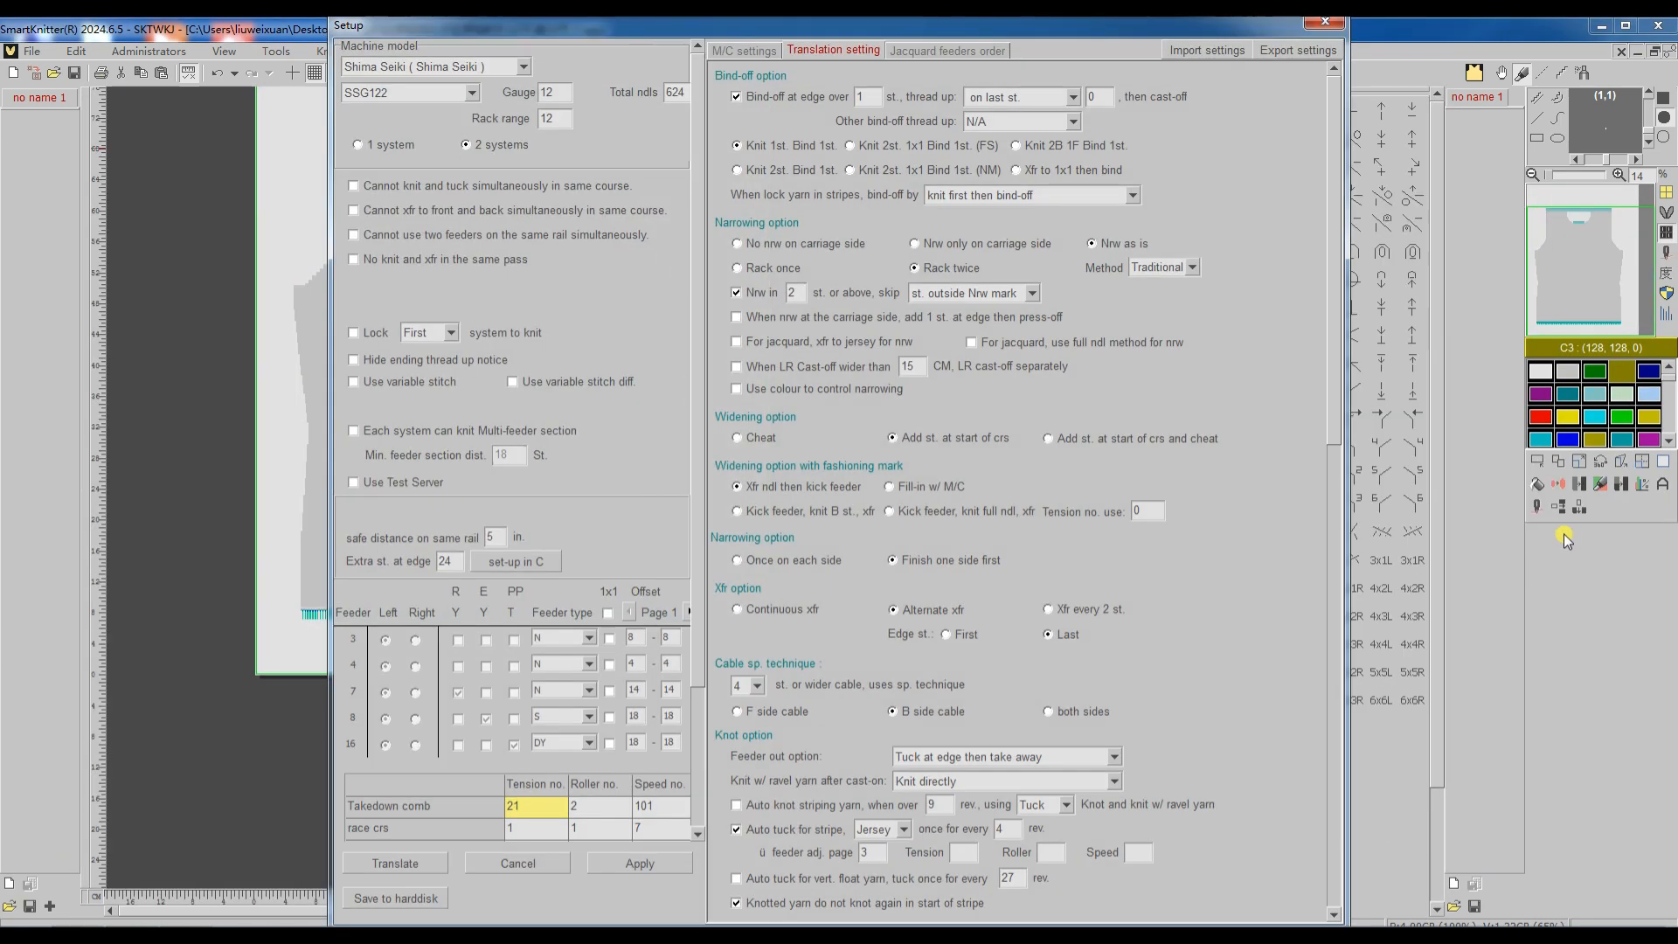
pyautogui.click(419, 870)
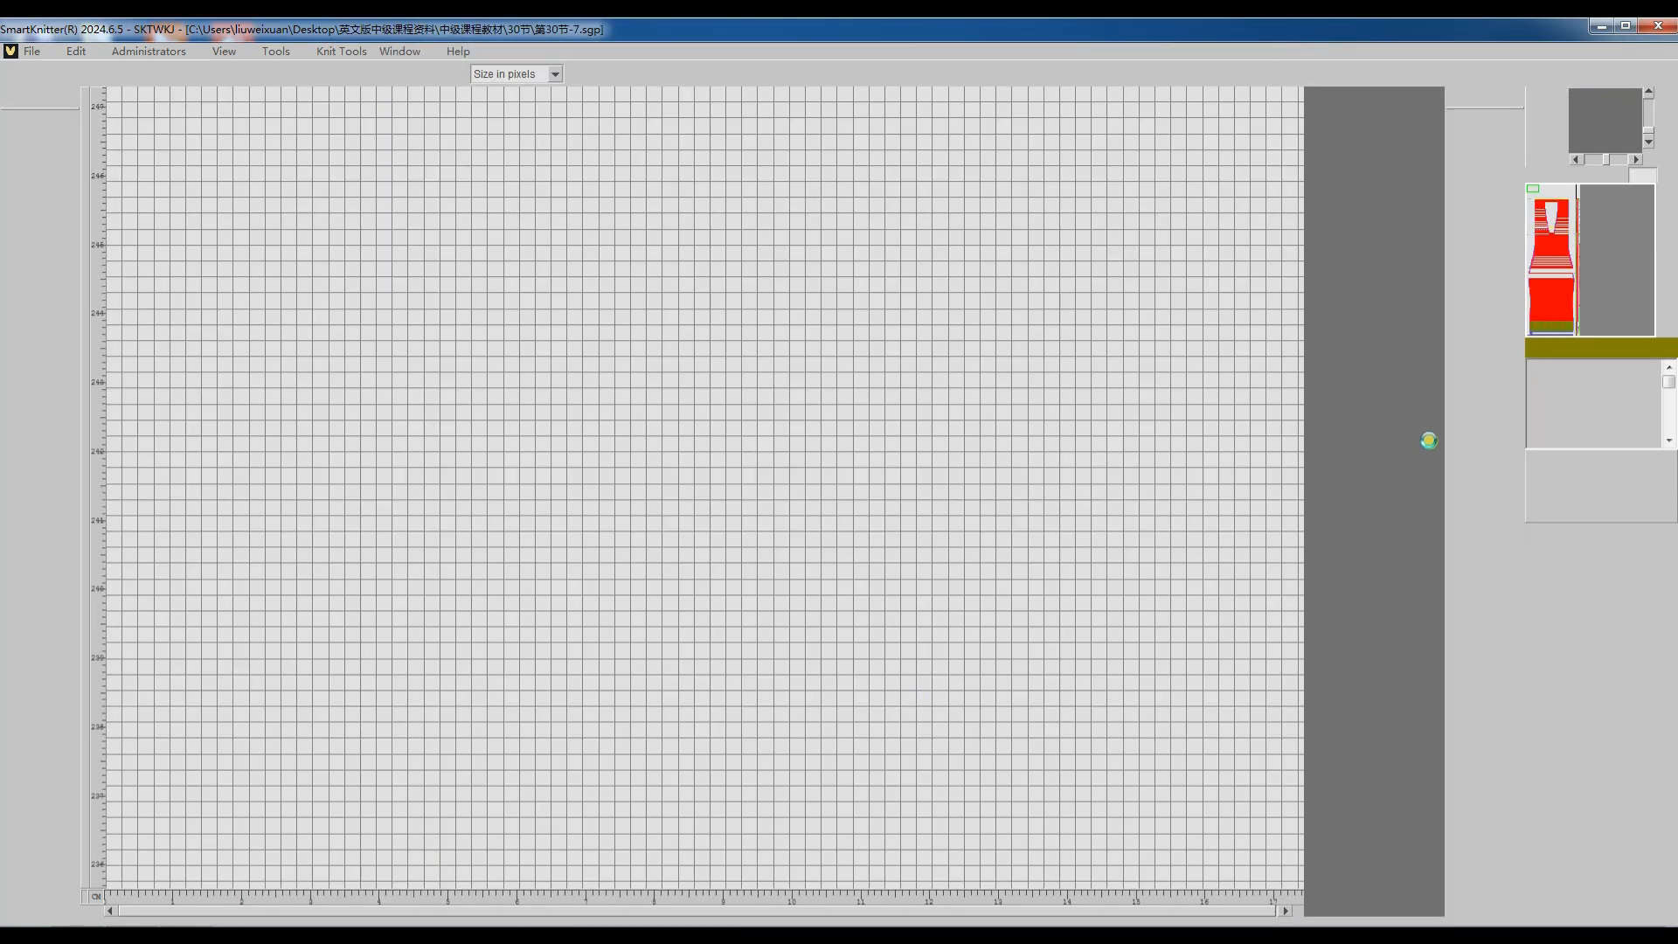
pyautogui.click(1570, 280)
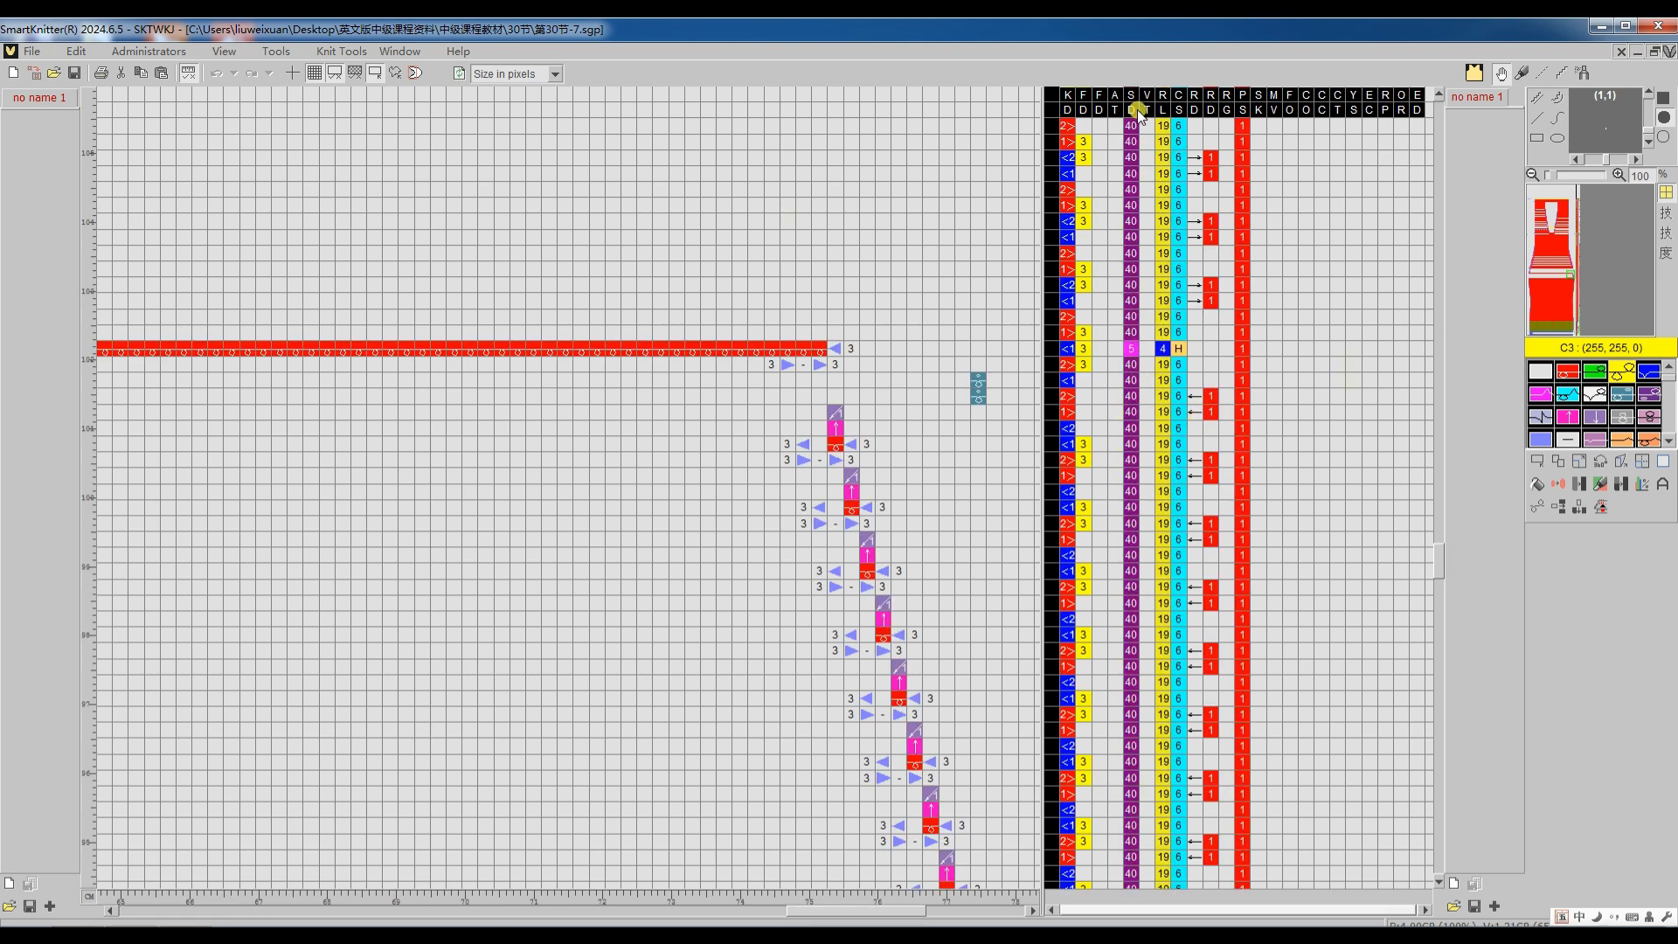
pyautogui.moveTo(1136, 269)
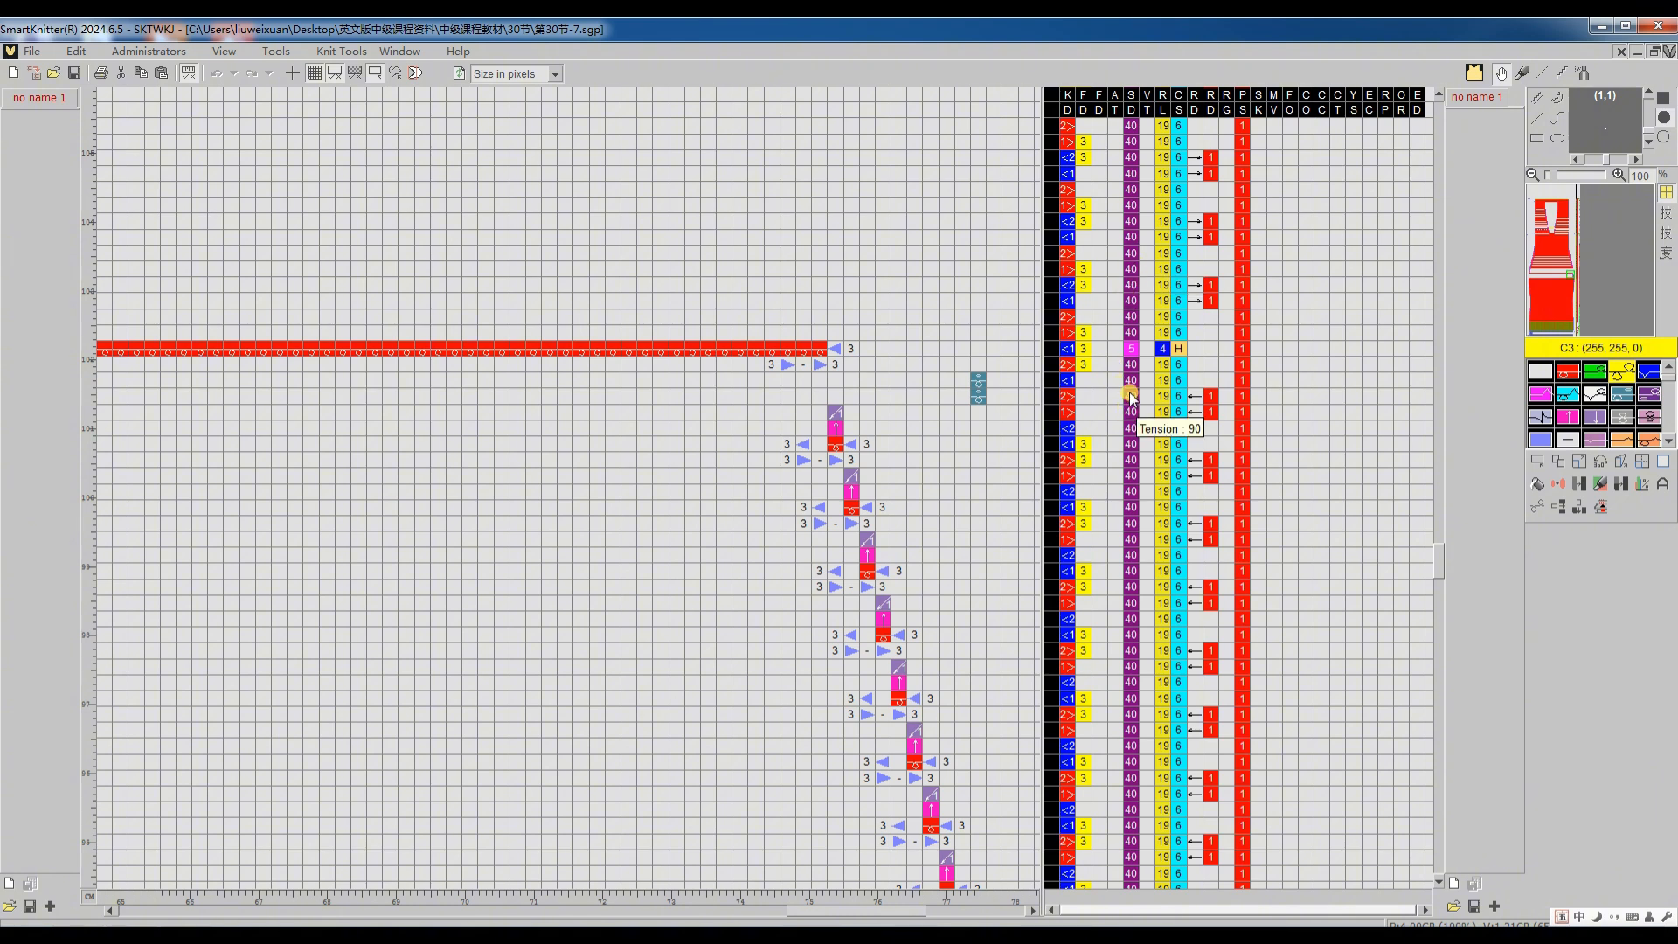
pyautogui.moveTo(1169, 390)
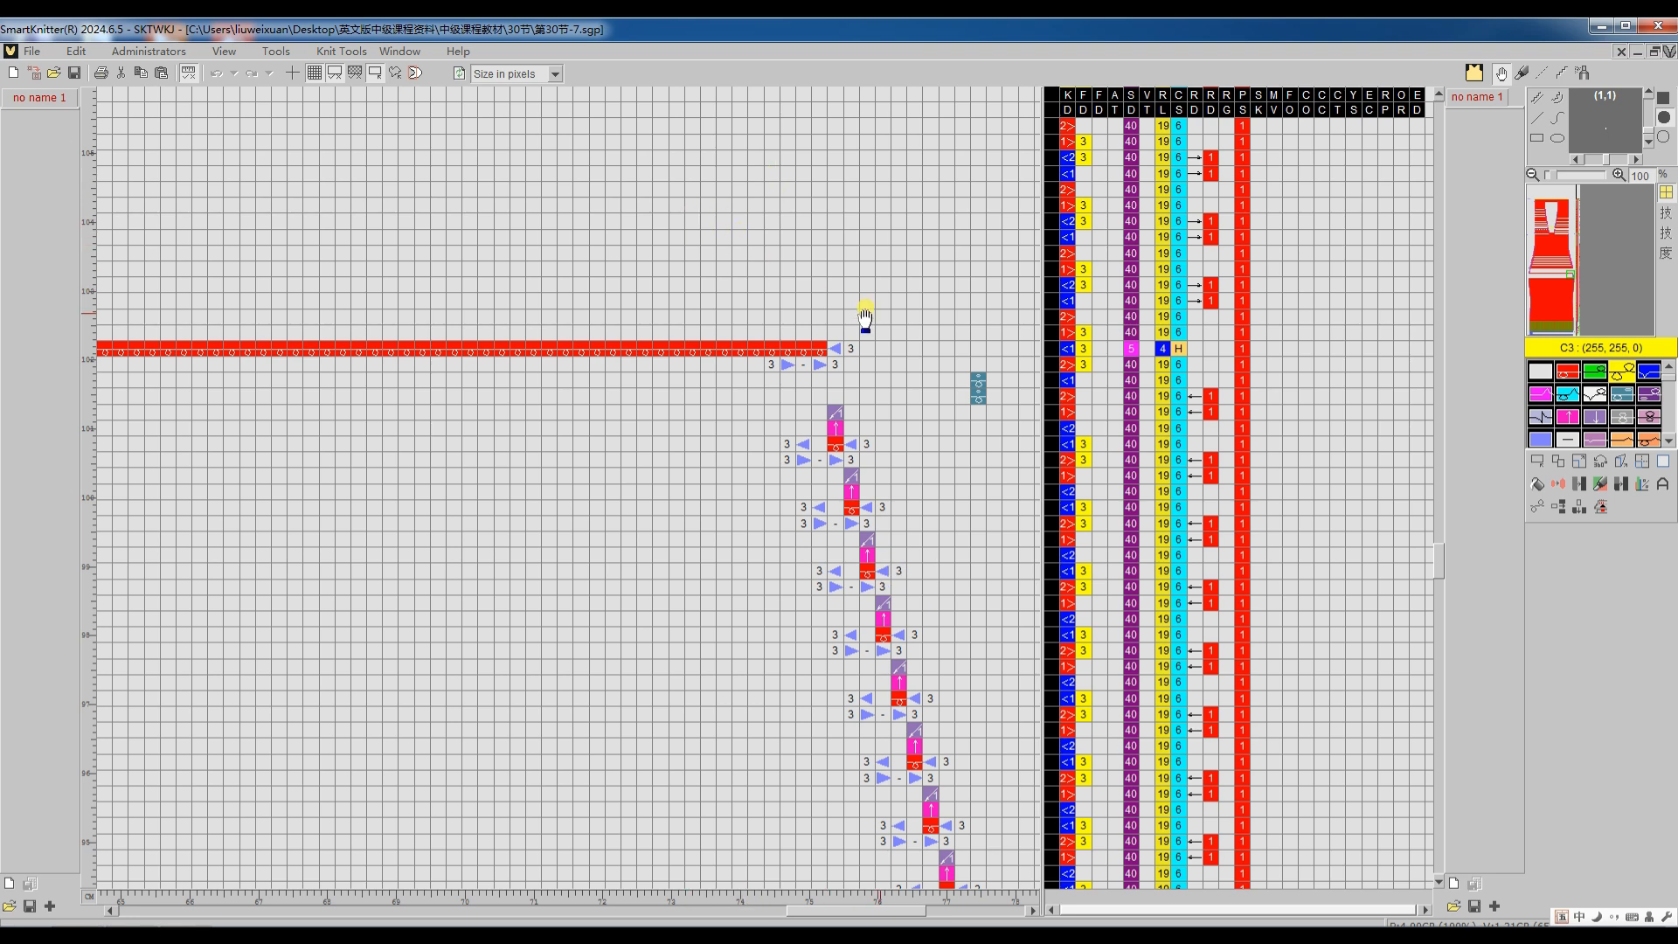
pyautogui.click(1668, 54)
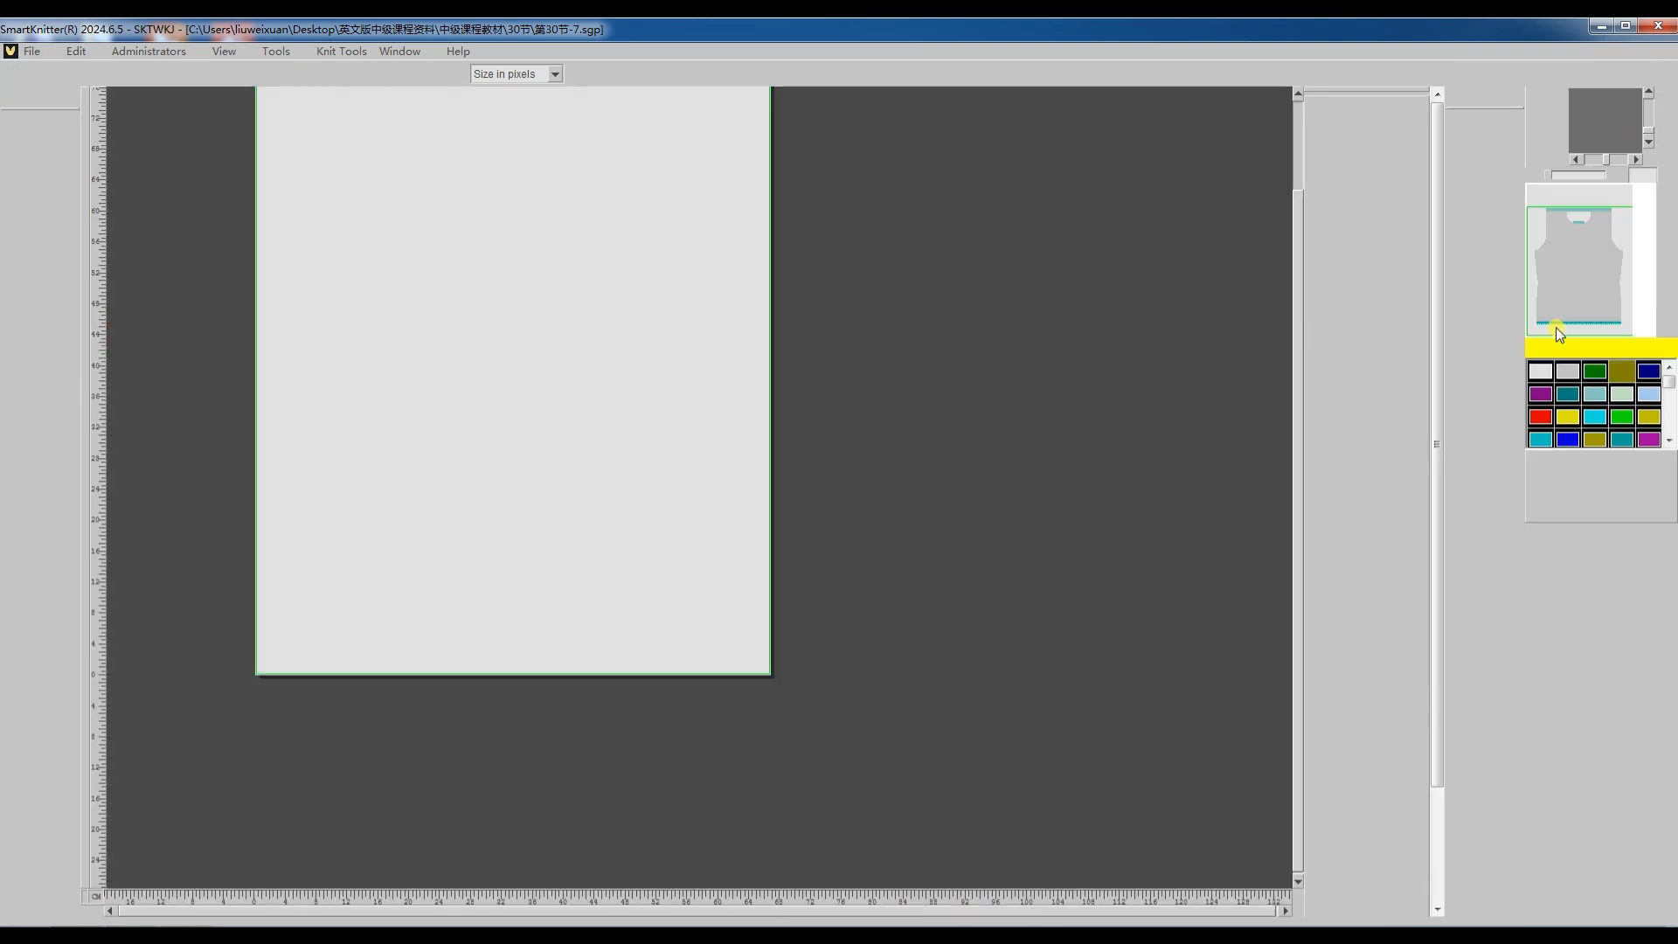
# Step: Enable "Tension no. +1" and "Roller no. +1 when R side A/H bind-off" for the 第30节-7 pattern and retranslate it
pyautogui.click(1538, 506)
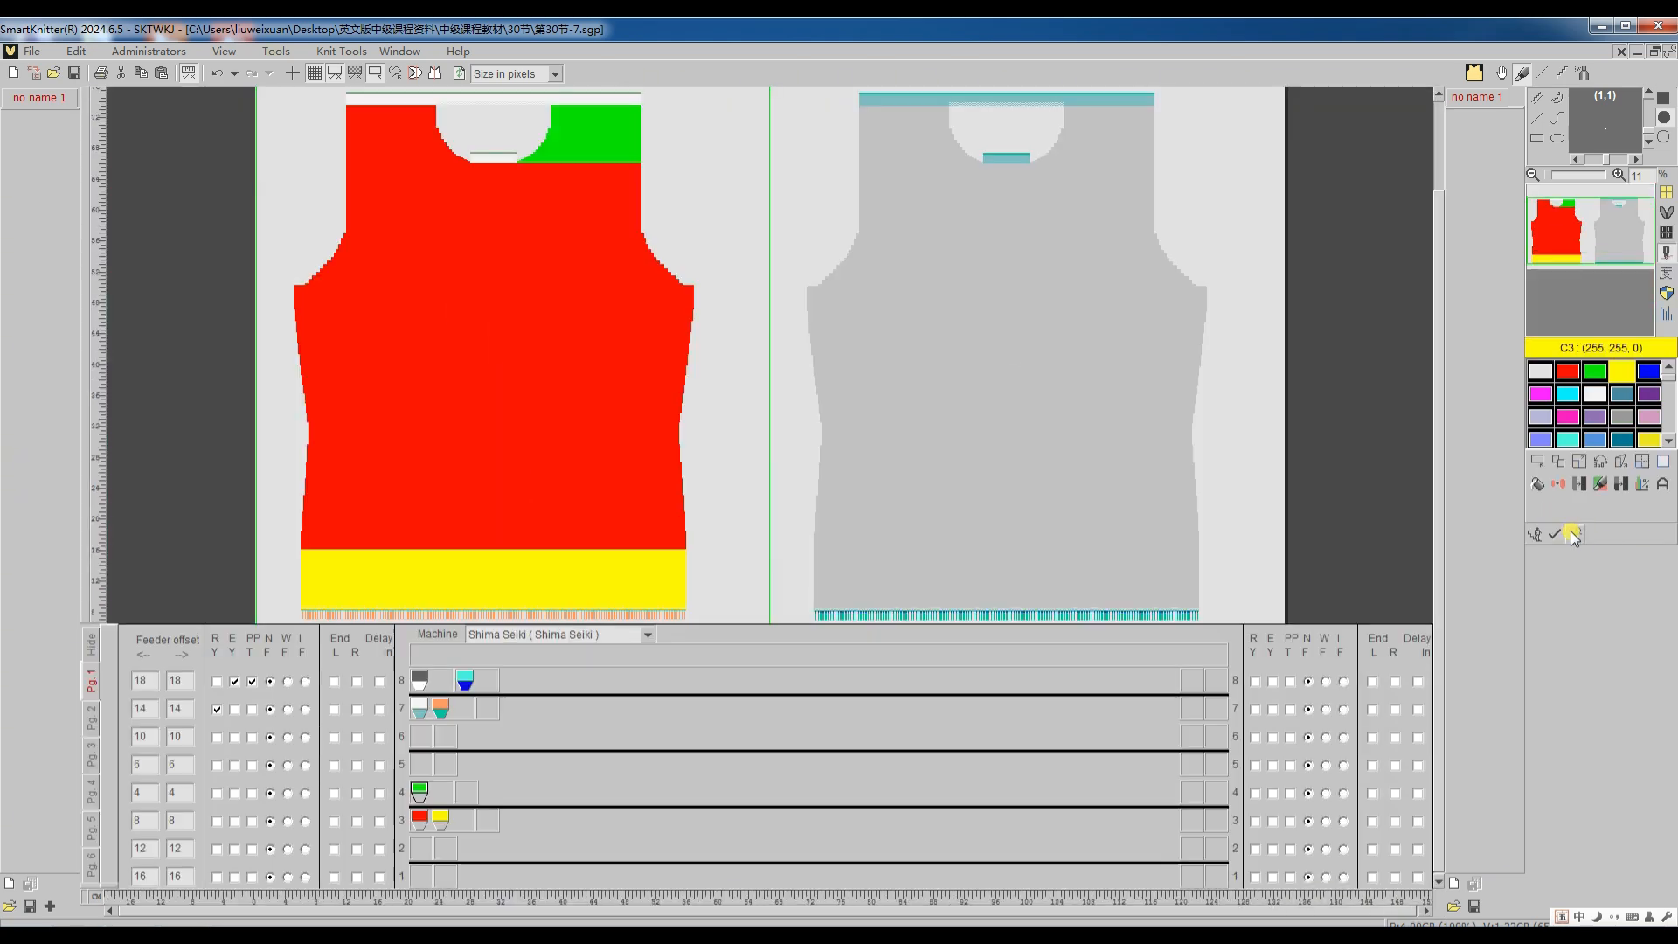
pyautogui.click(1571, 533)
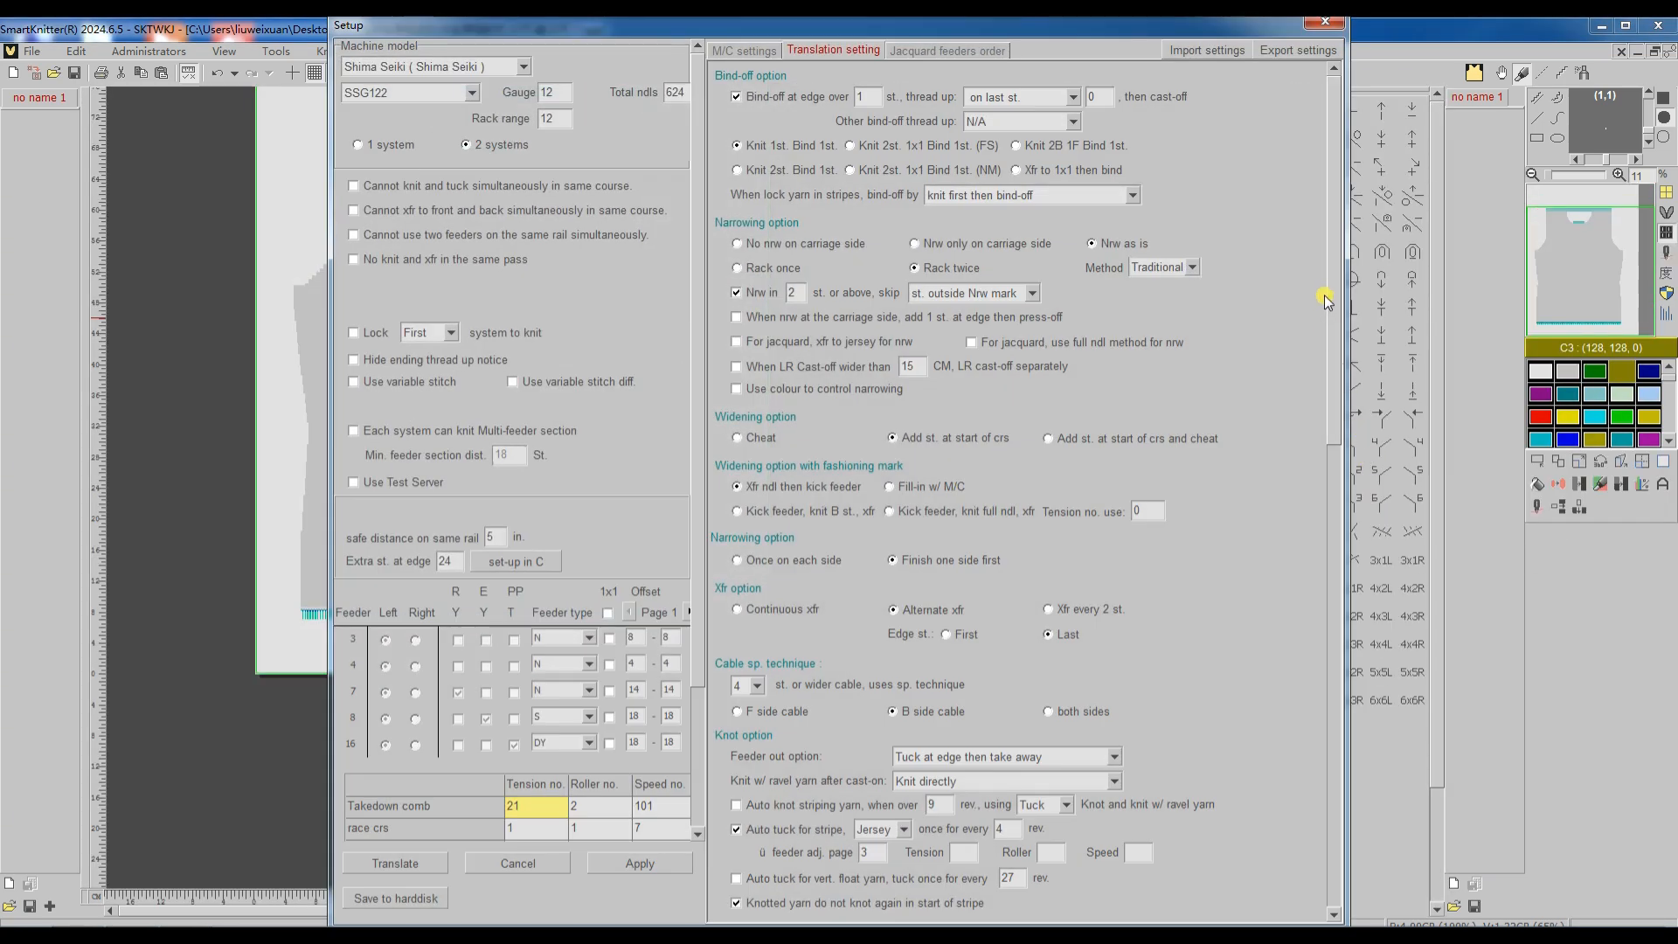
pyautogui.moveTo(1327, 300); pyautogui.dragTo(1323, 775)
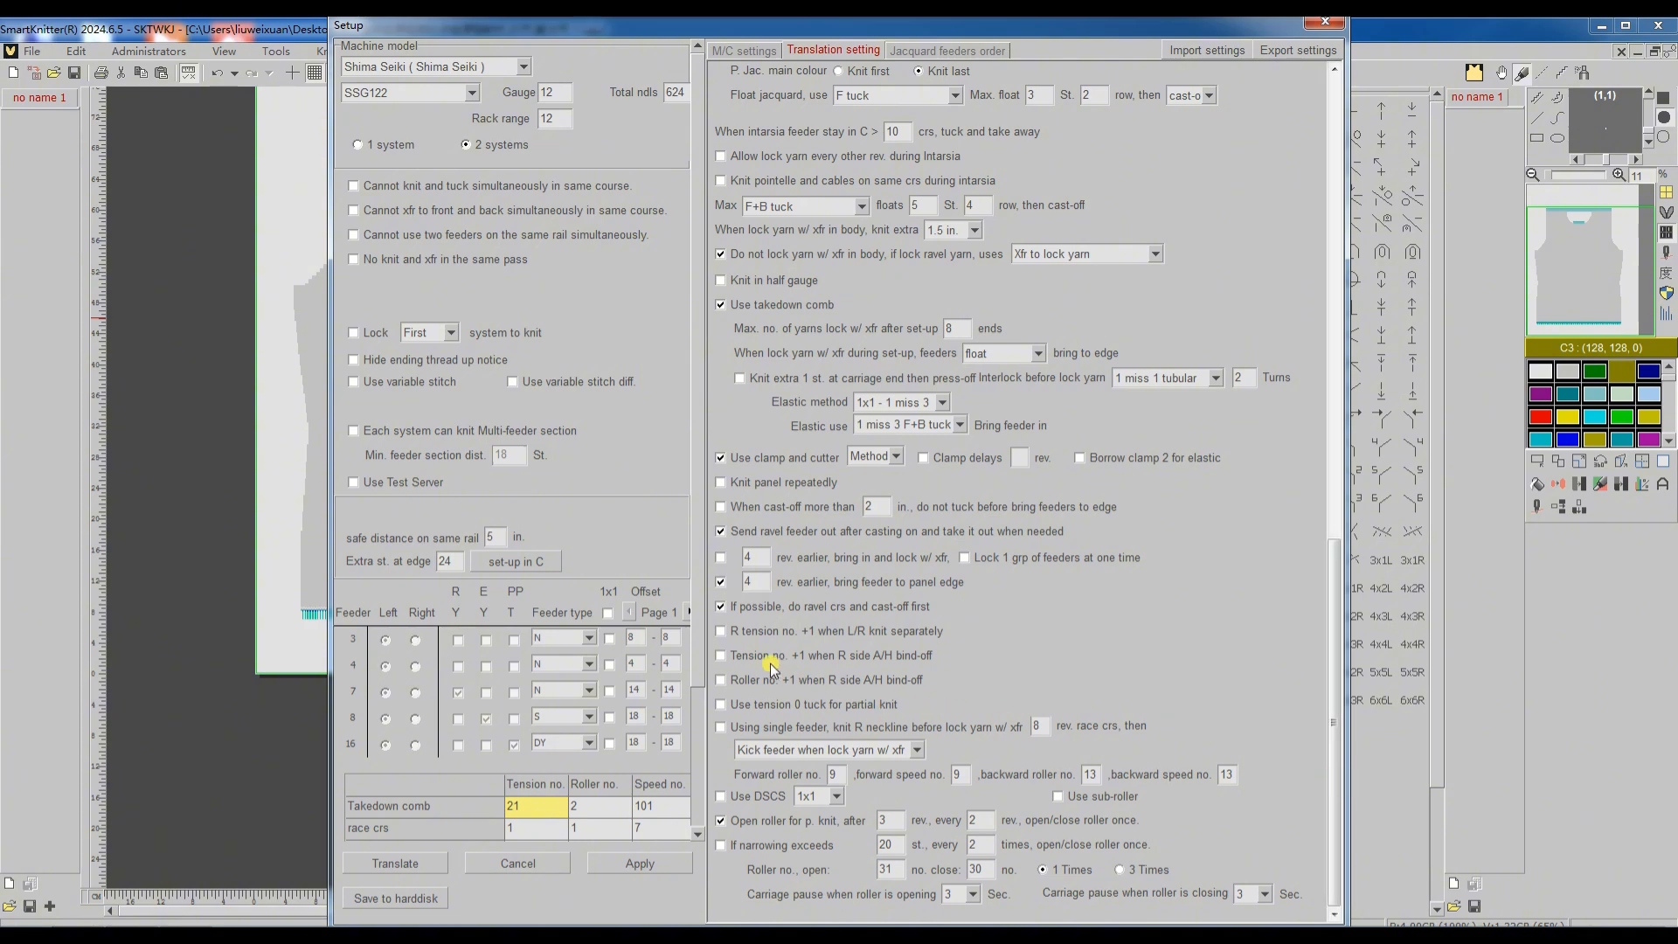
pyautogui.click(721, 657)
pyautogui.click(720, 681)
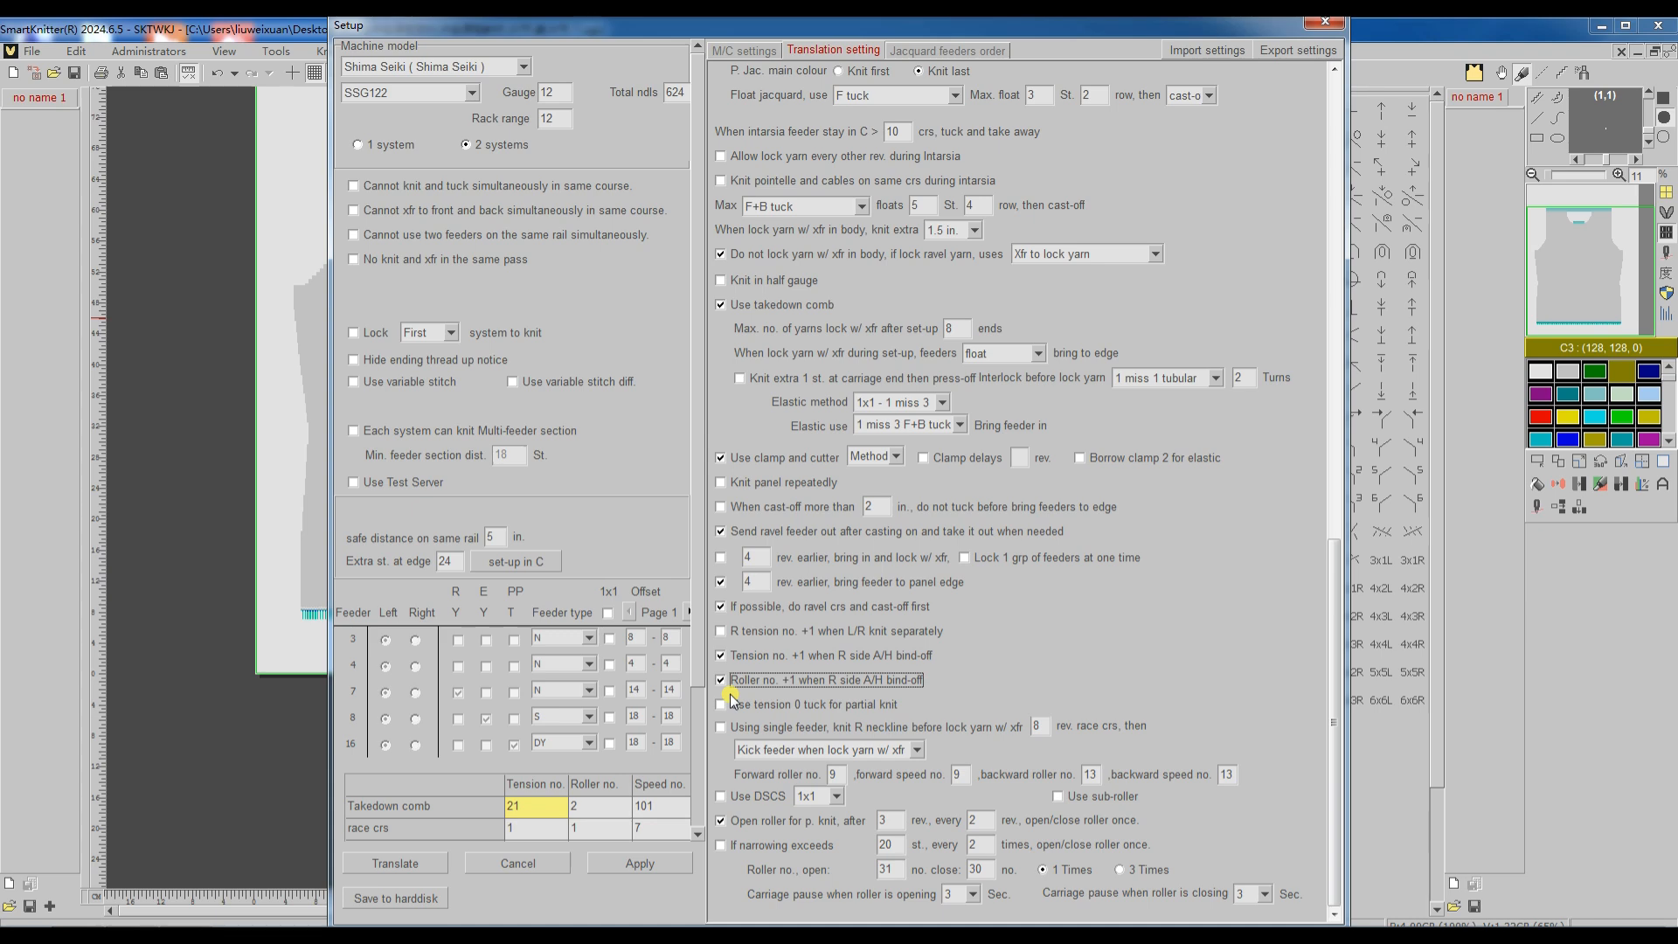
pyautogui.click(419, 864)
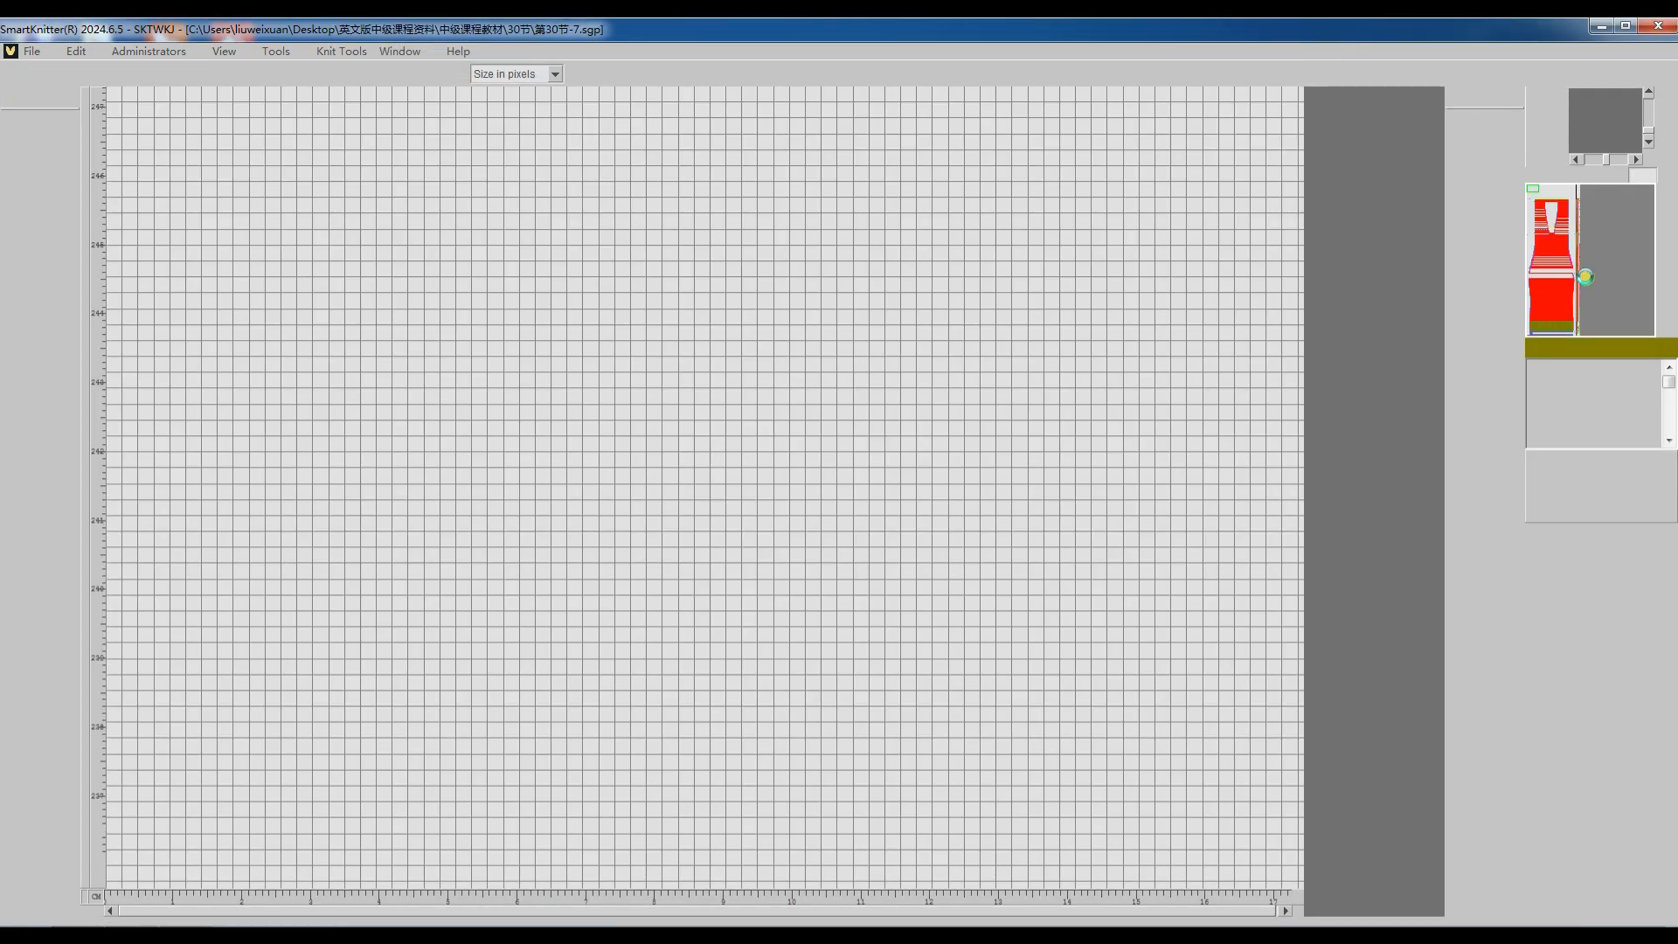
# Step: Compare the tension and roller numbers of the right and left armhole bind-off courses in the retranslated code
pyautogui.click(1570, 278)
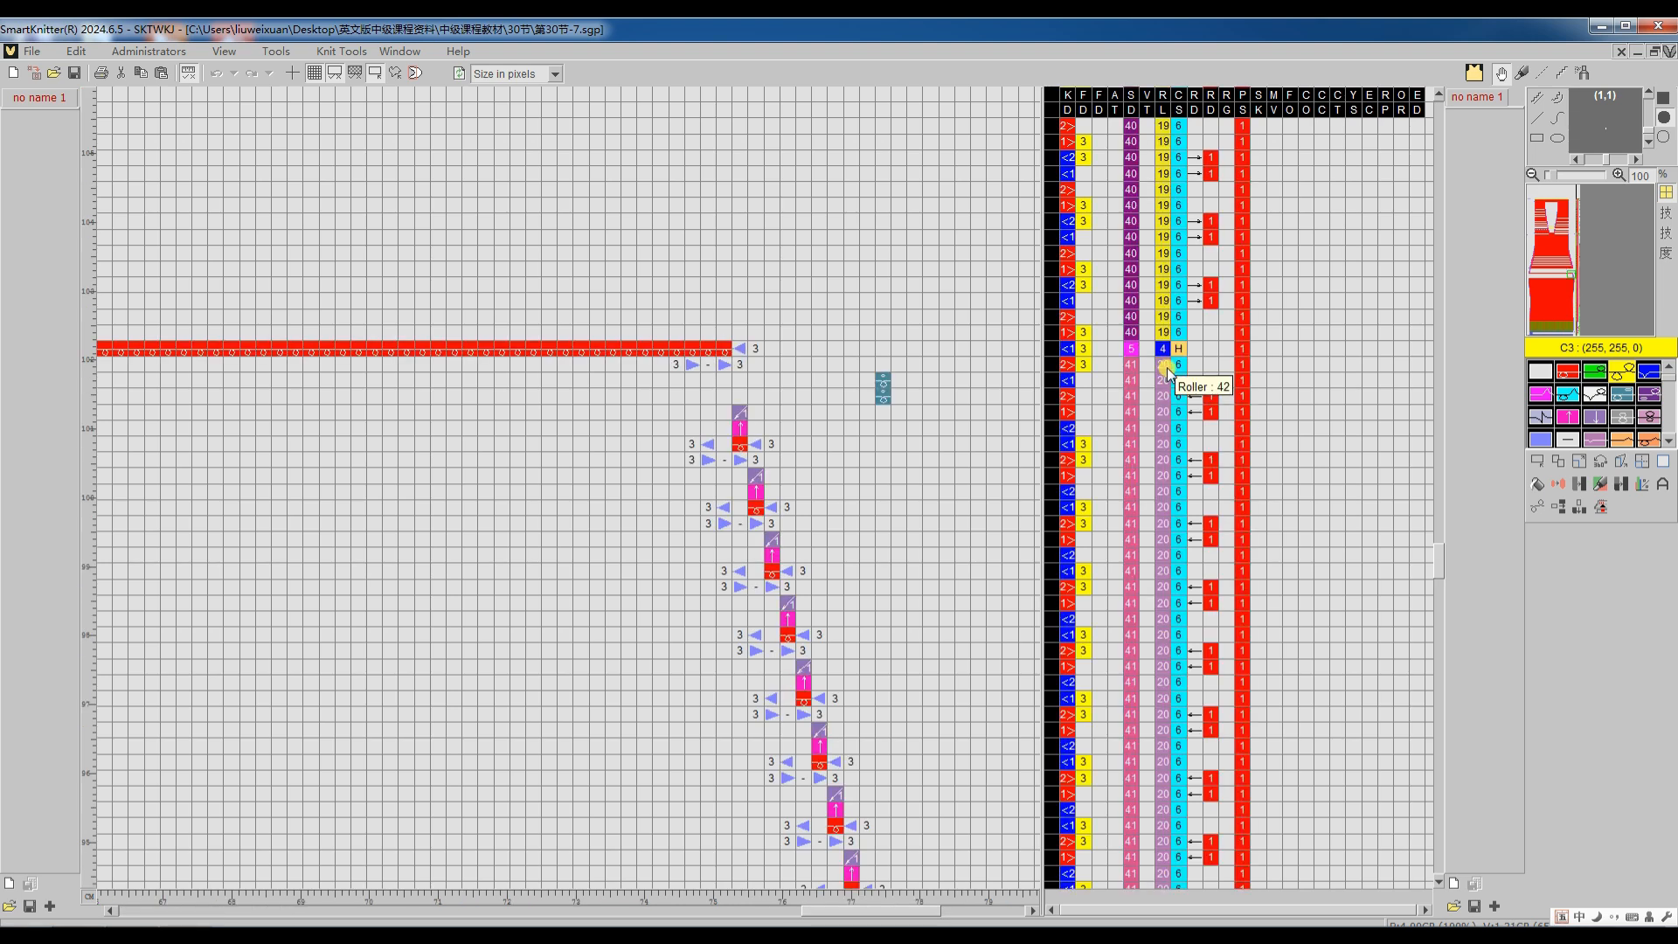
pyautogui.scroll(2, 1232, 354)
pyautogui.scroll(2, 1232, 354)
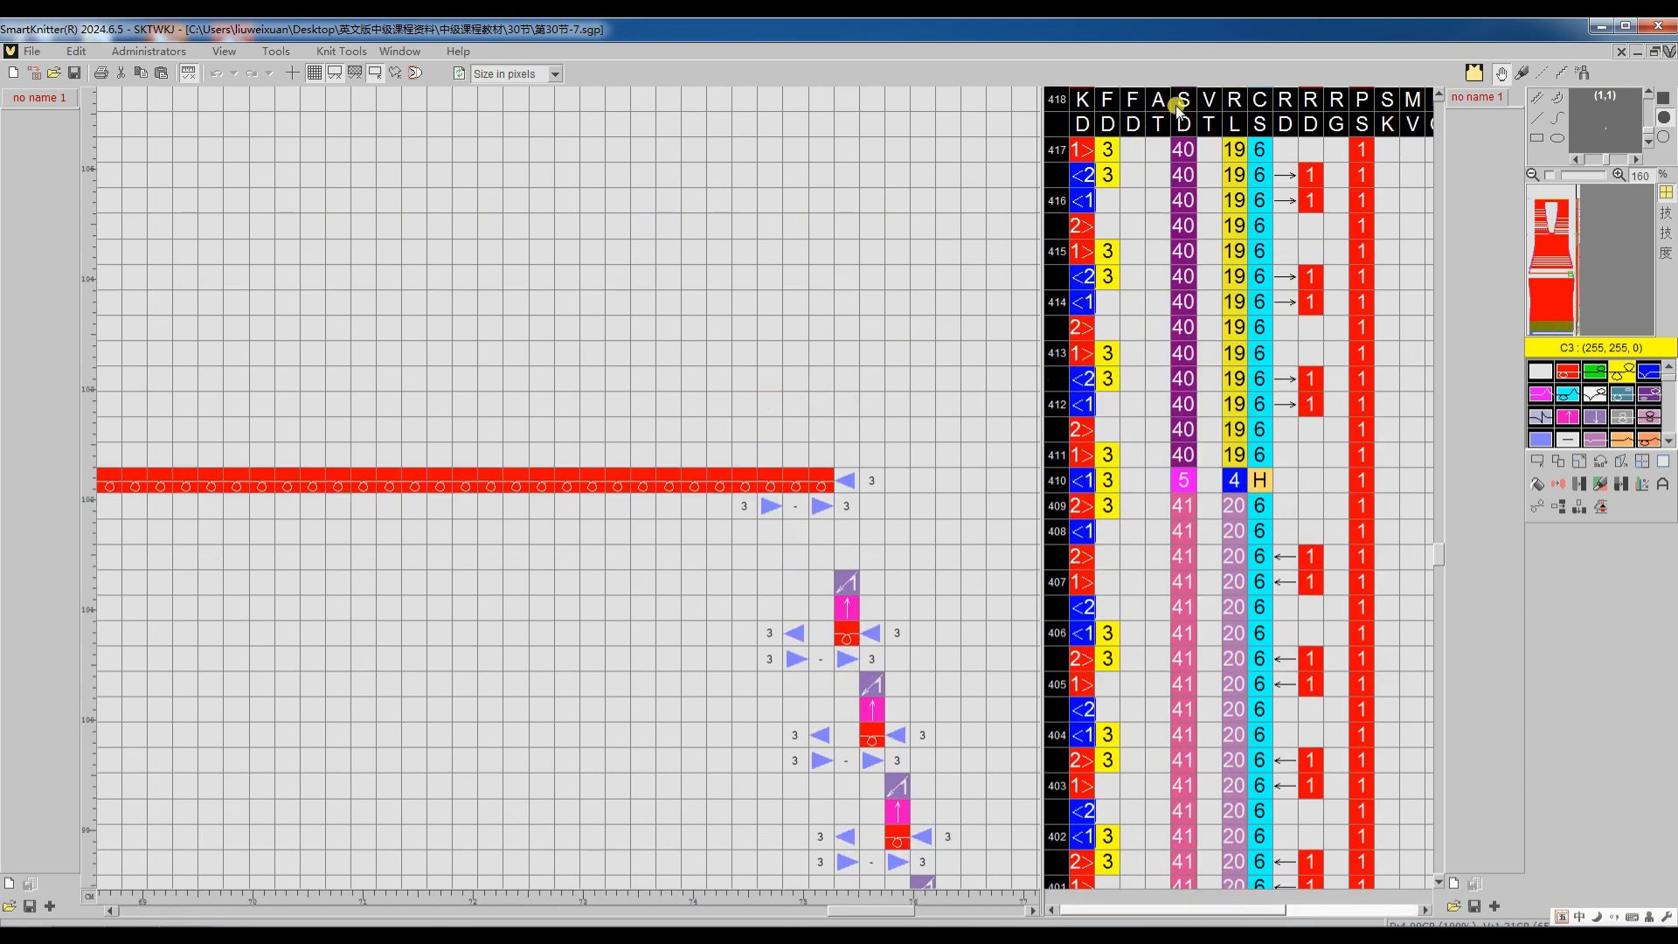